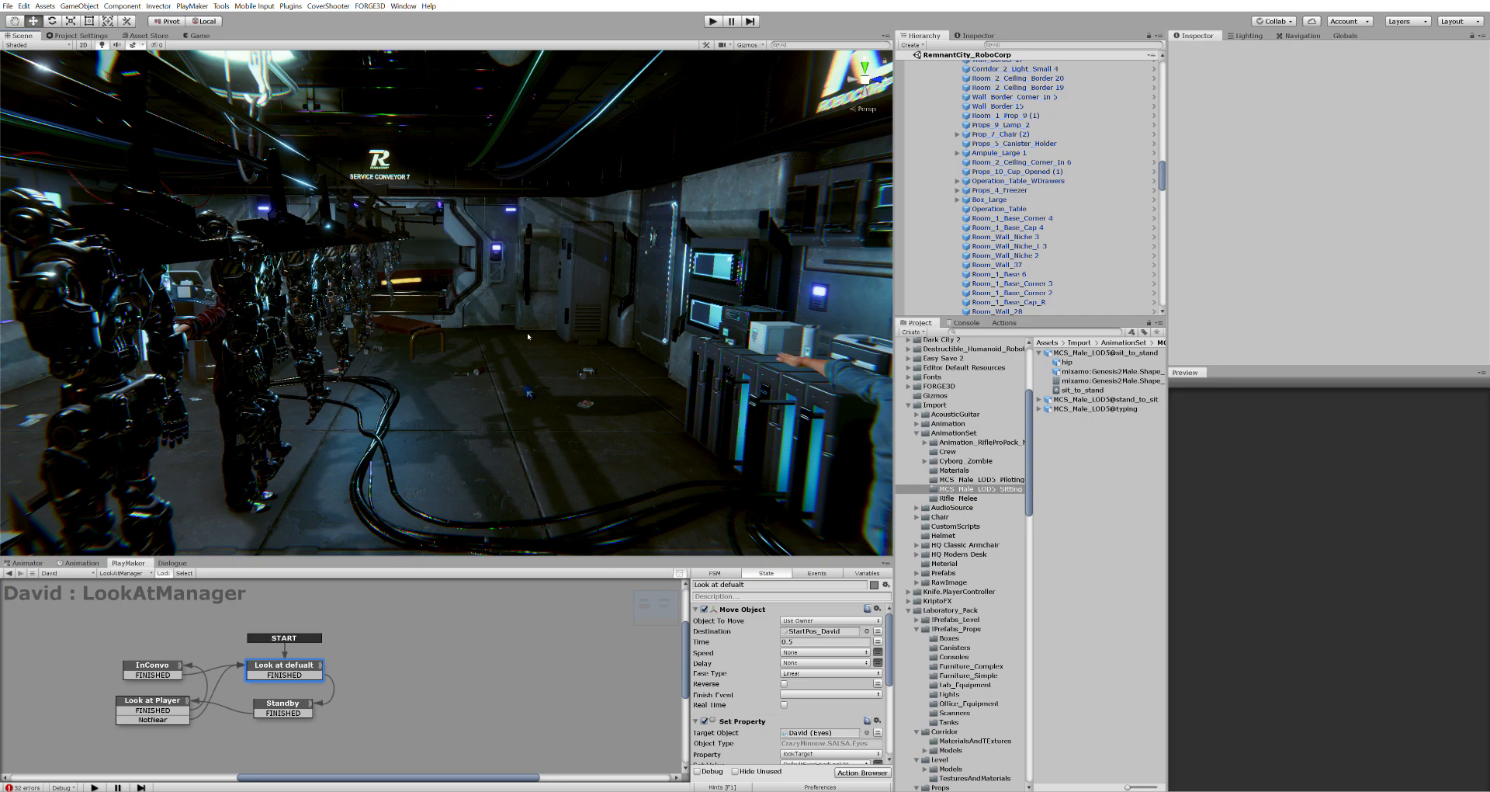
Fly the Scene view around the lab past the robots toward the red-shirted man
key(a)
right_drag(488, 347, 642, 165)
key(a)
key(w)
Enter Play mode and walk the player past the robots to David until 'Talk to David' appears
click(712, 21)
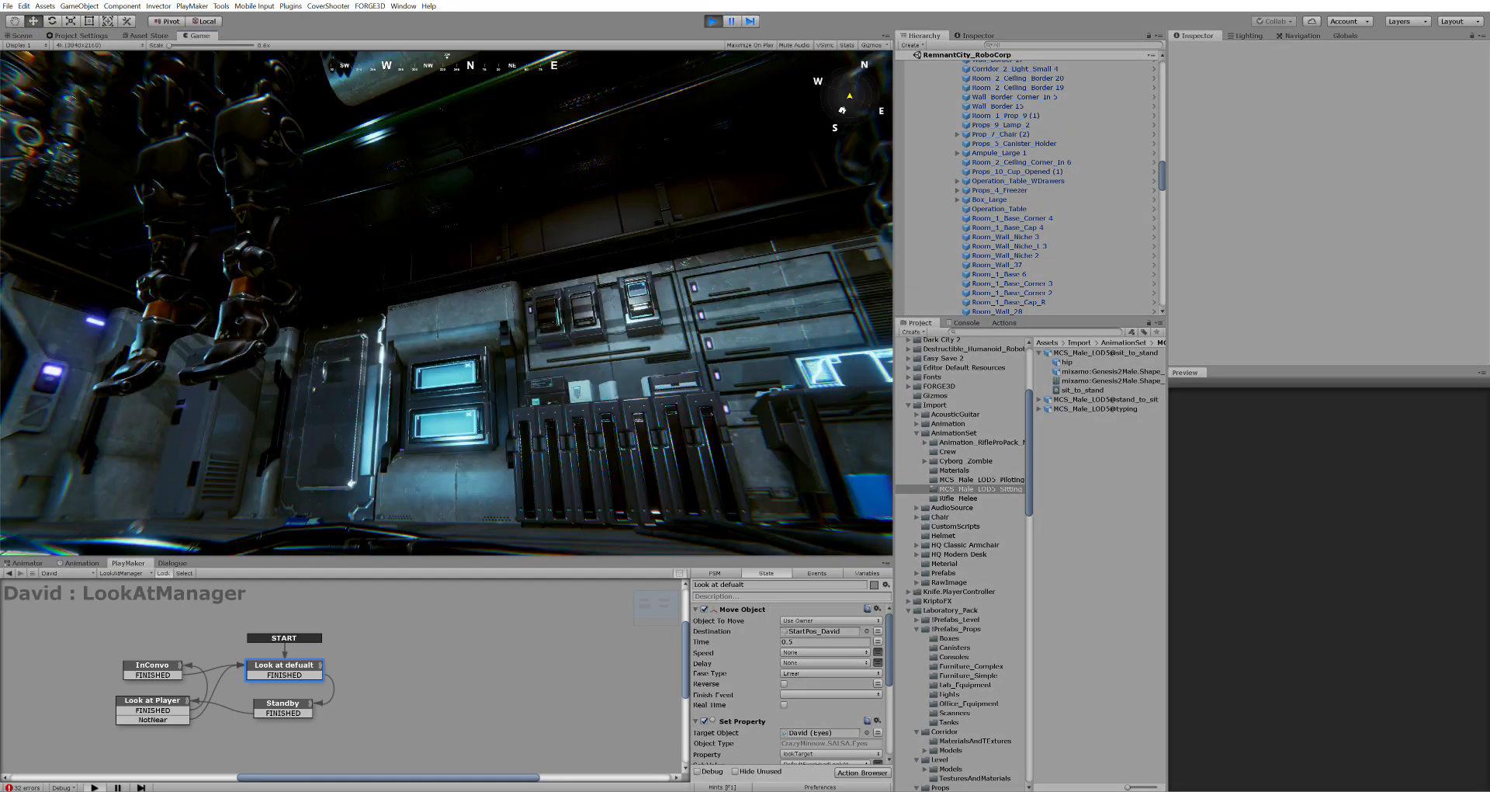
key(w)
key(w)
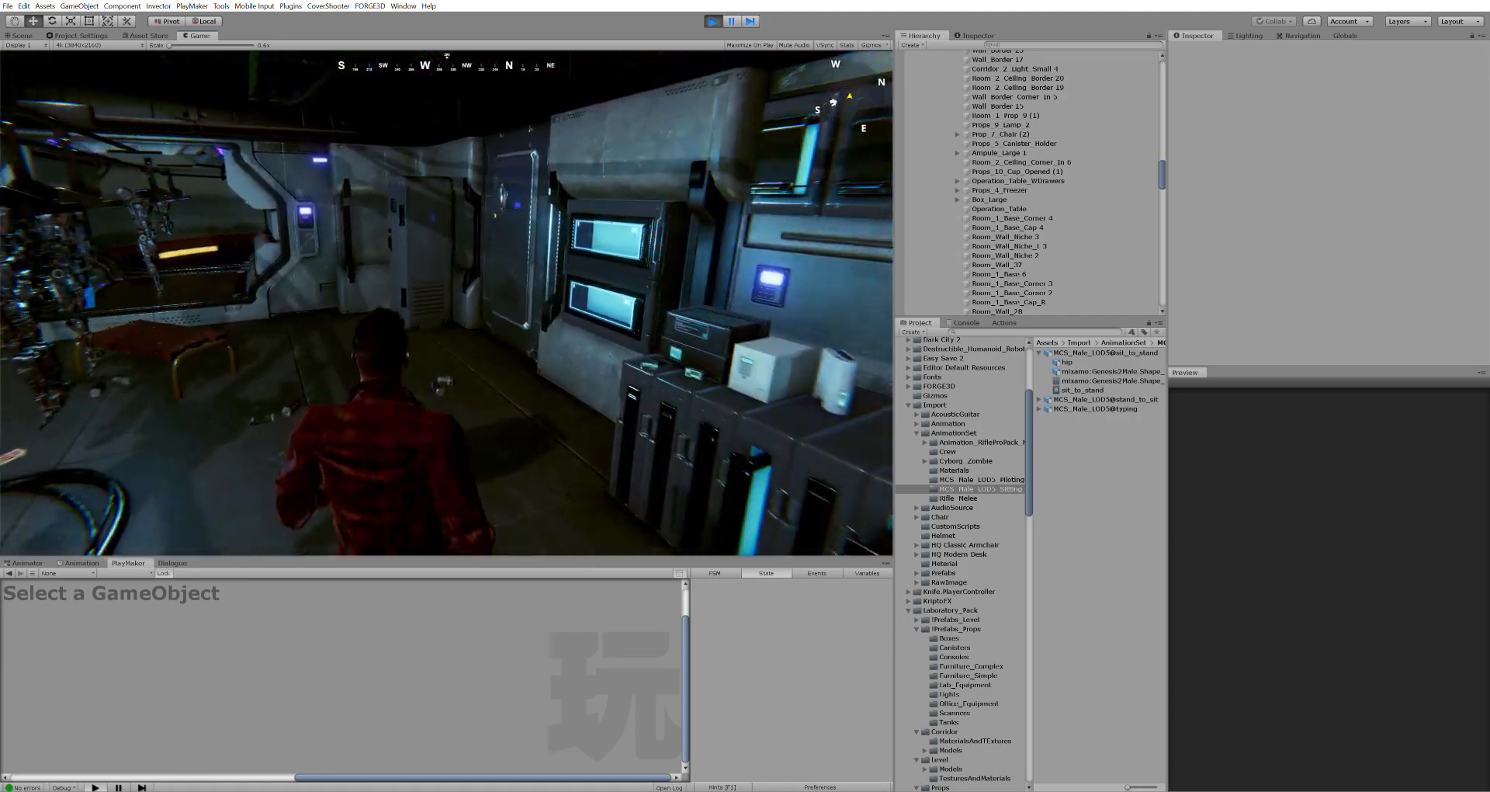
key(w)
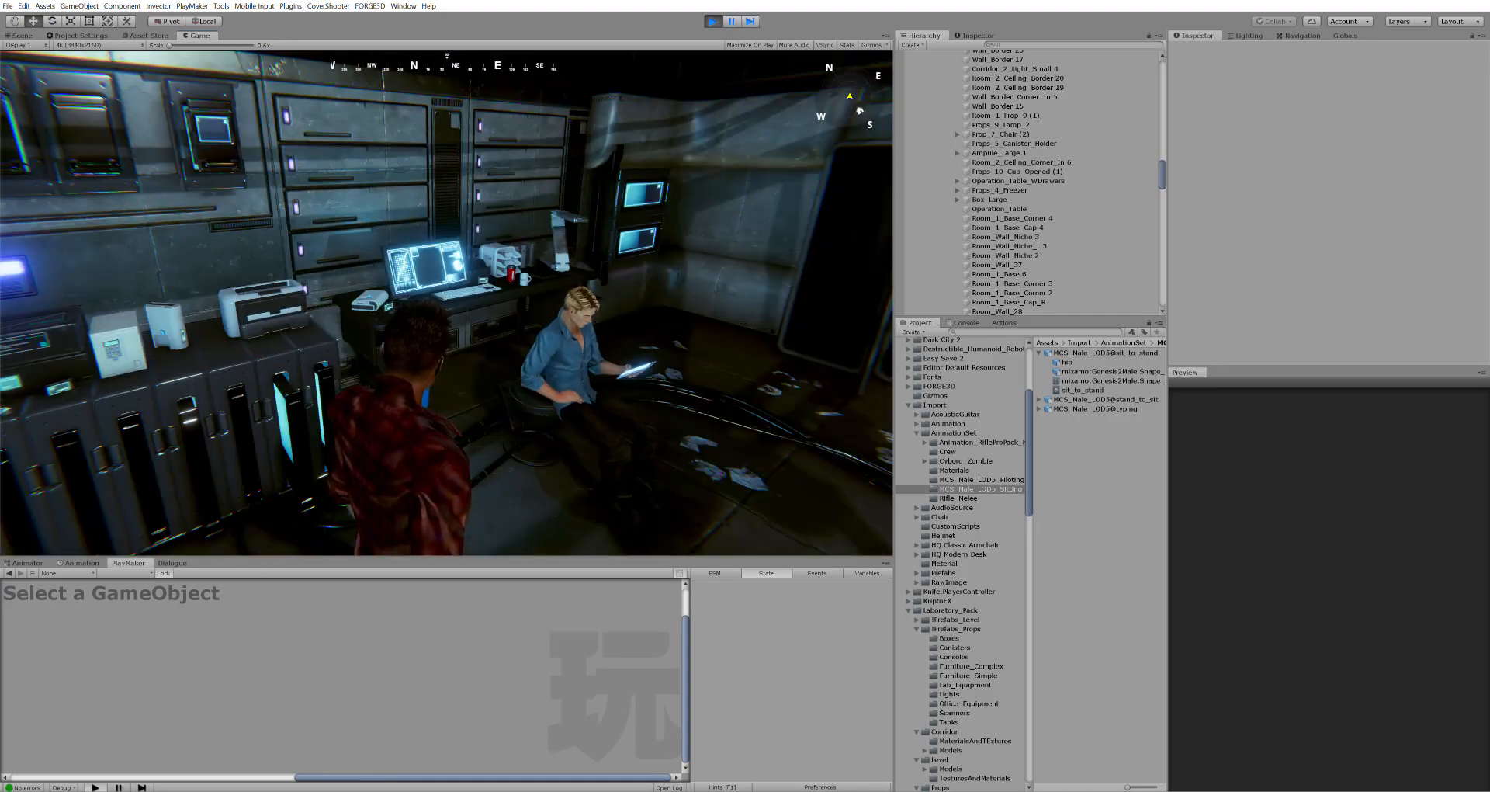
key(s)
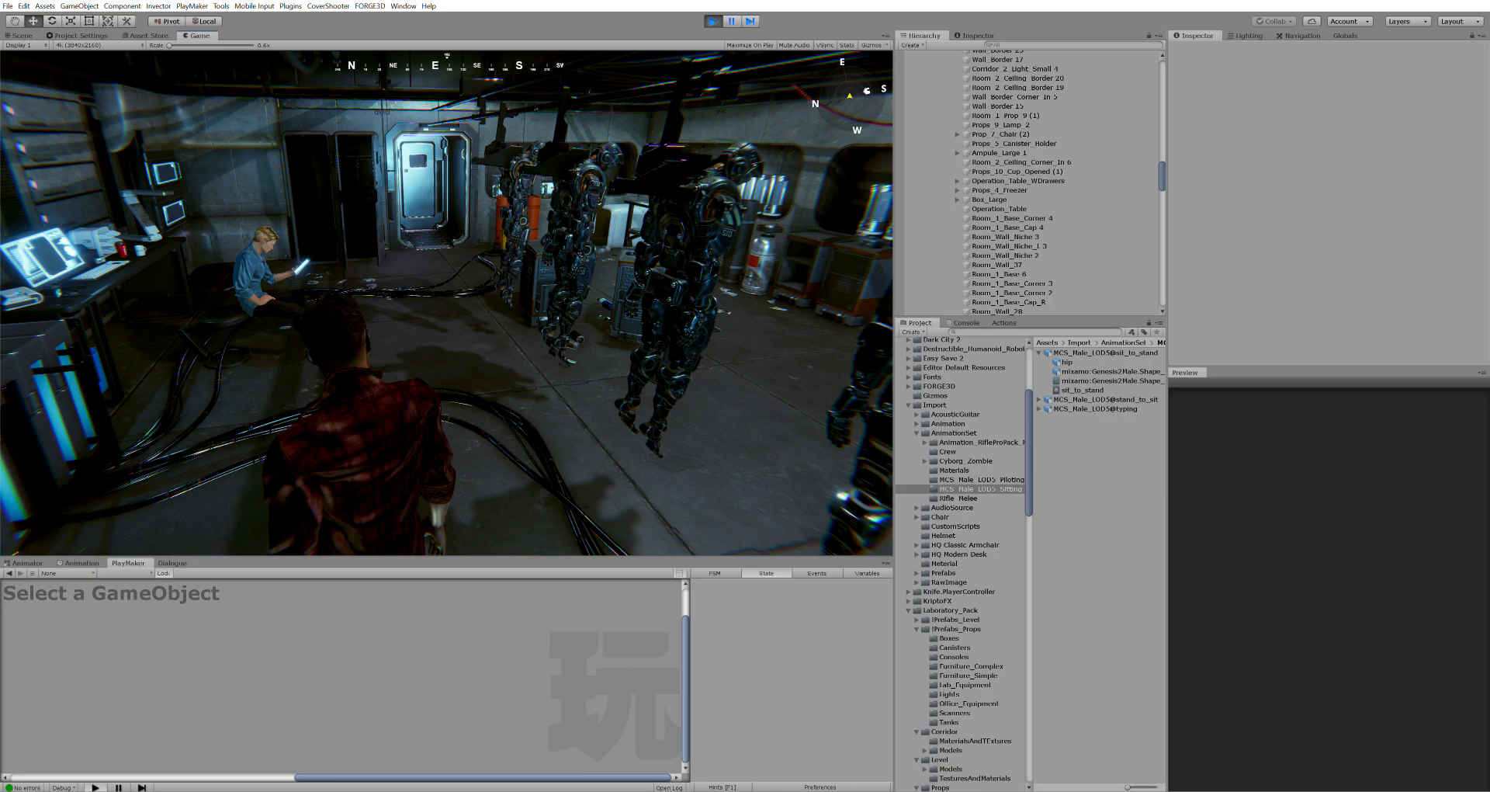
key(w)
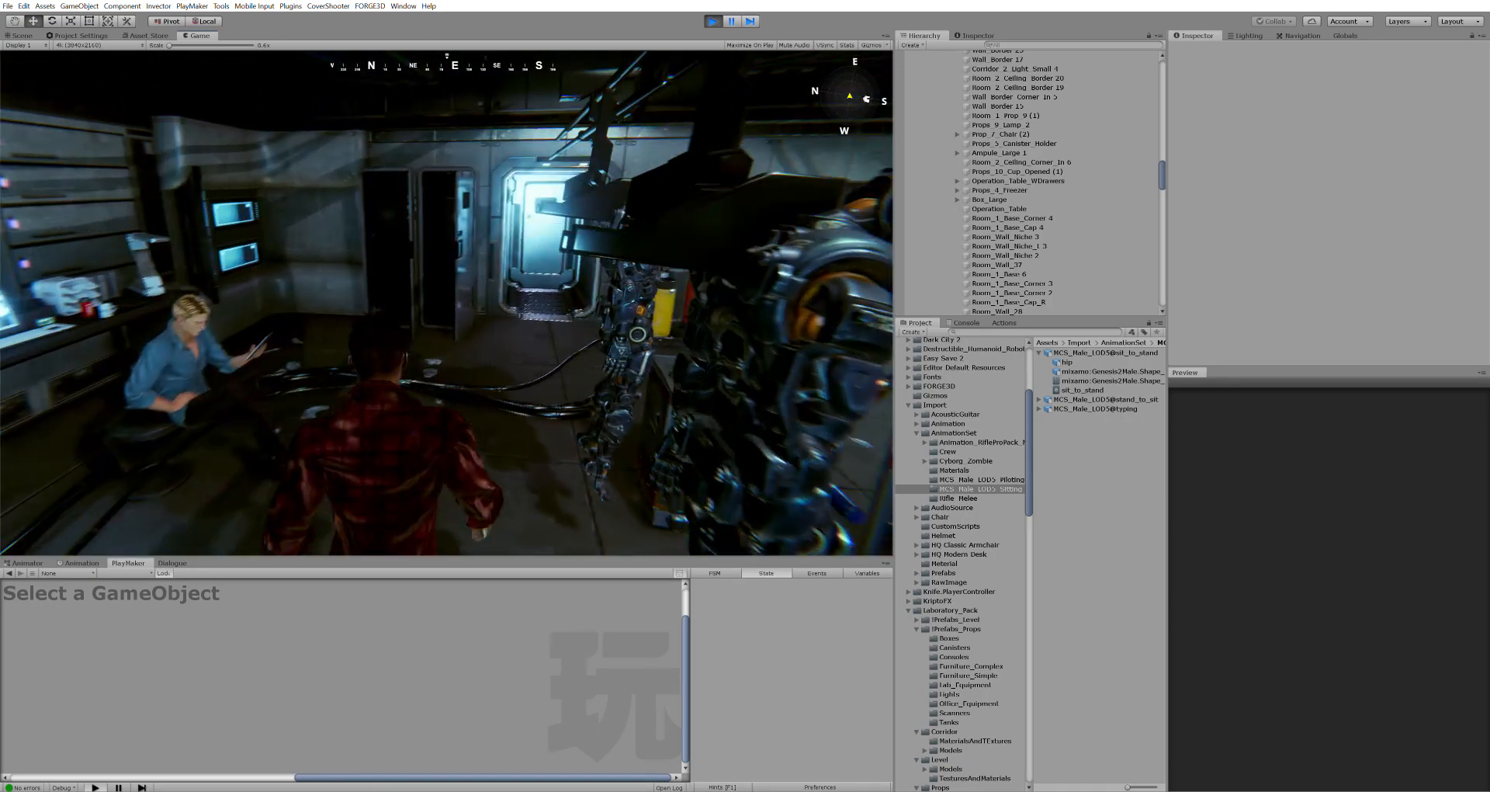
key(w)
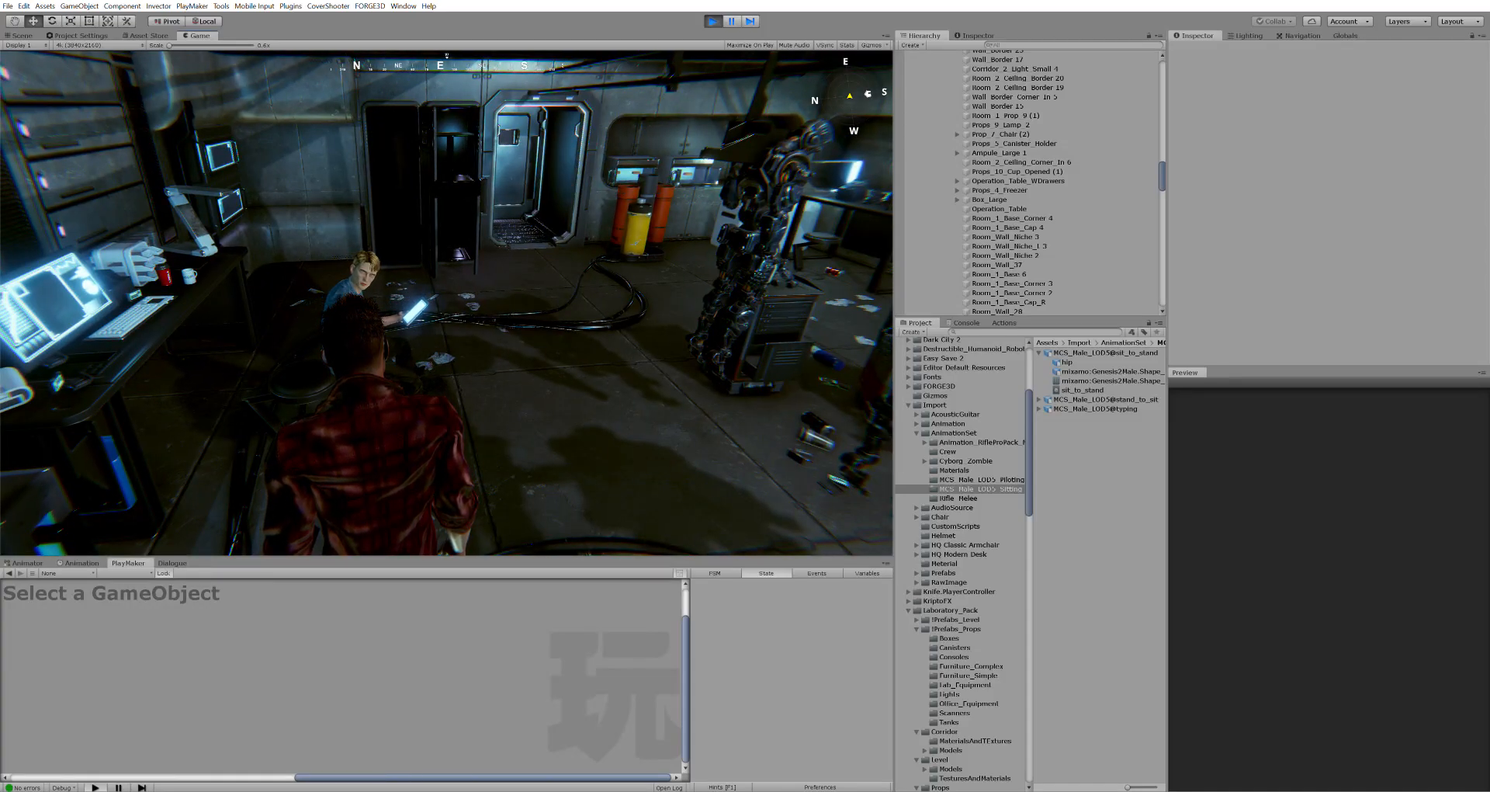
key(w)
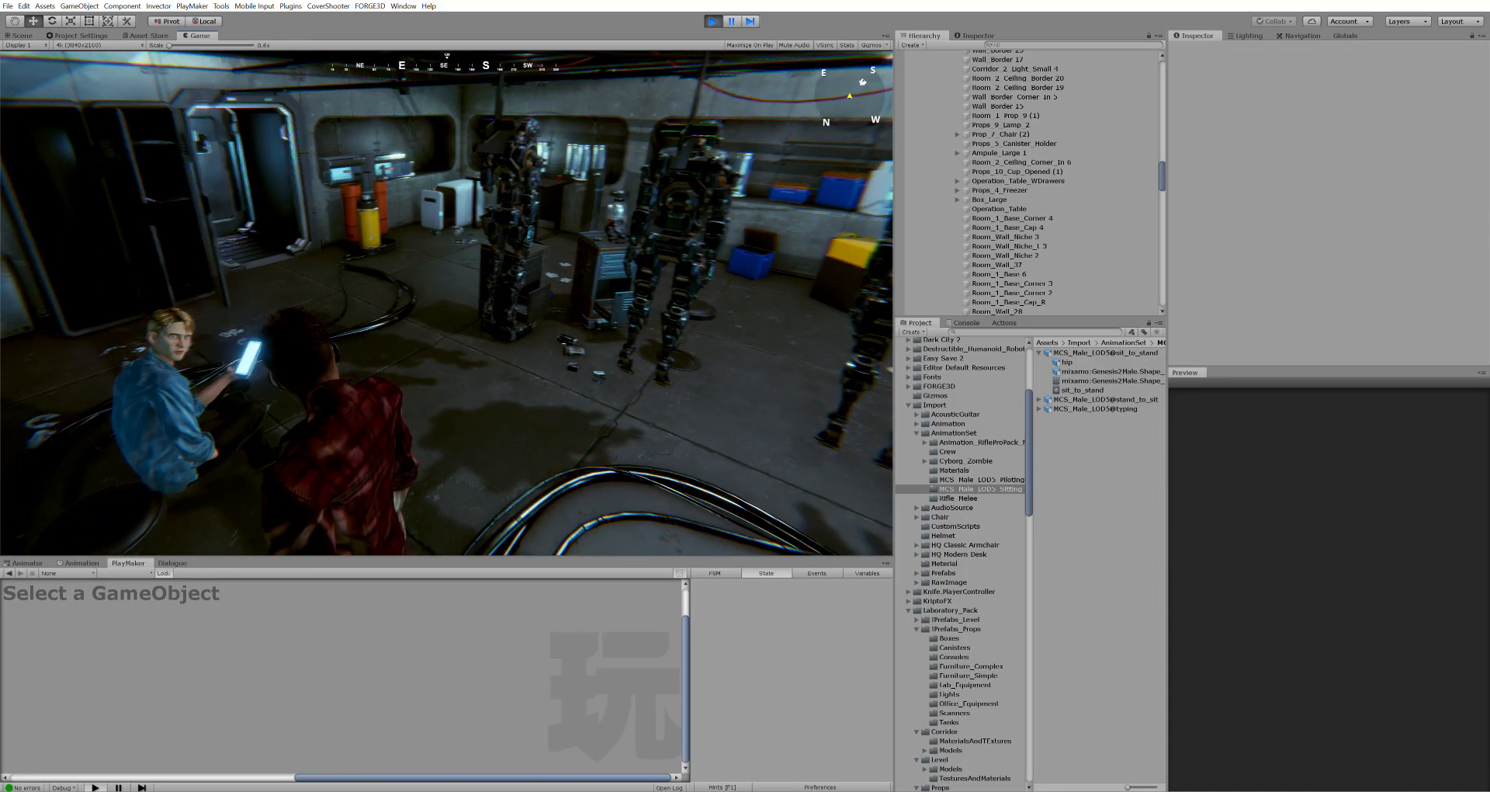
key(w)
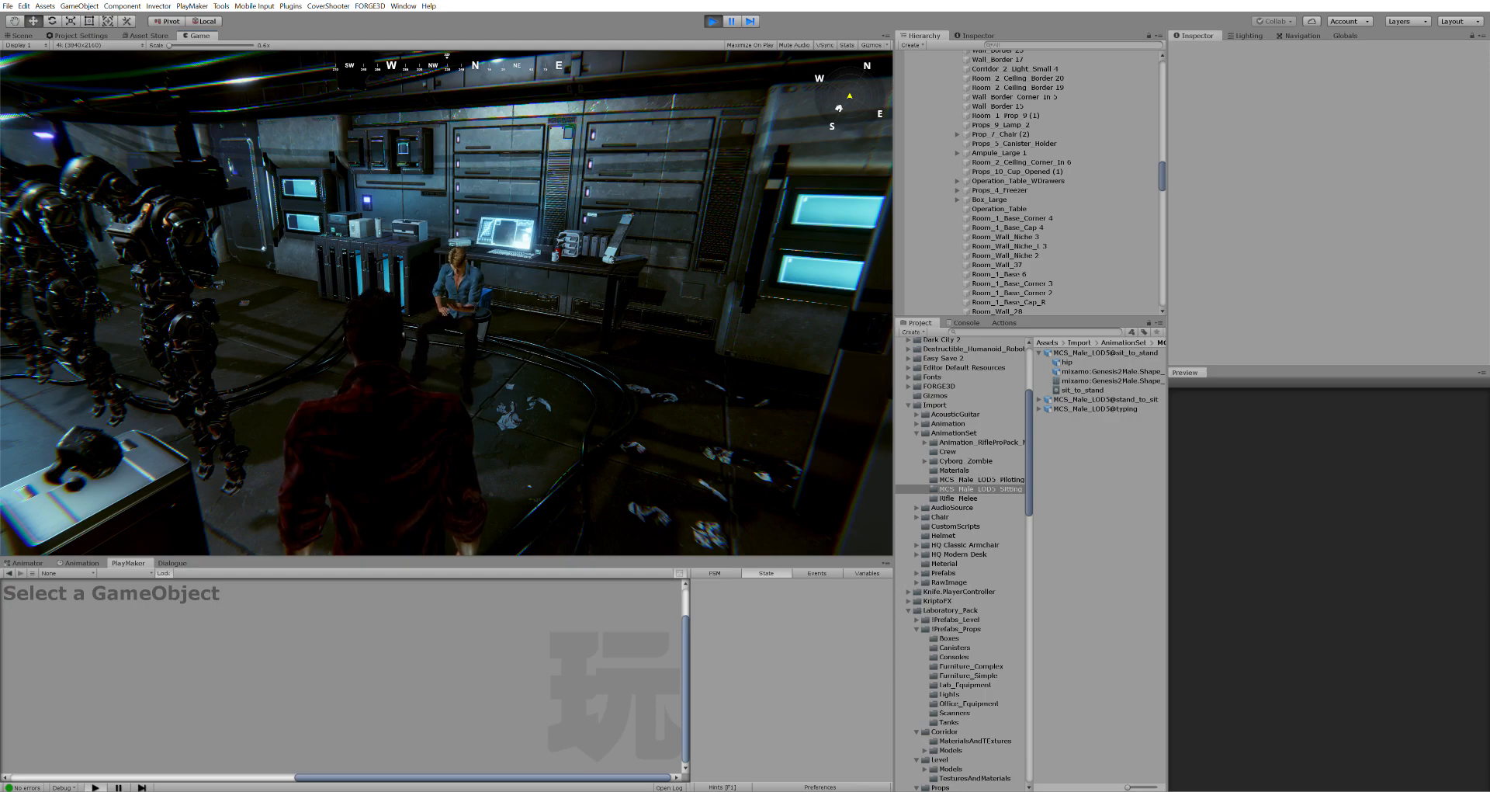
Walk up to, past and back to seated David to test his head tracking, then talk with E
key(w)
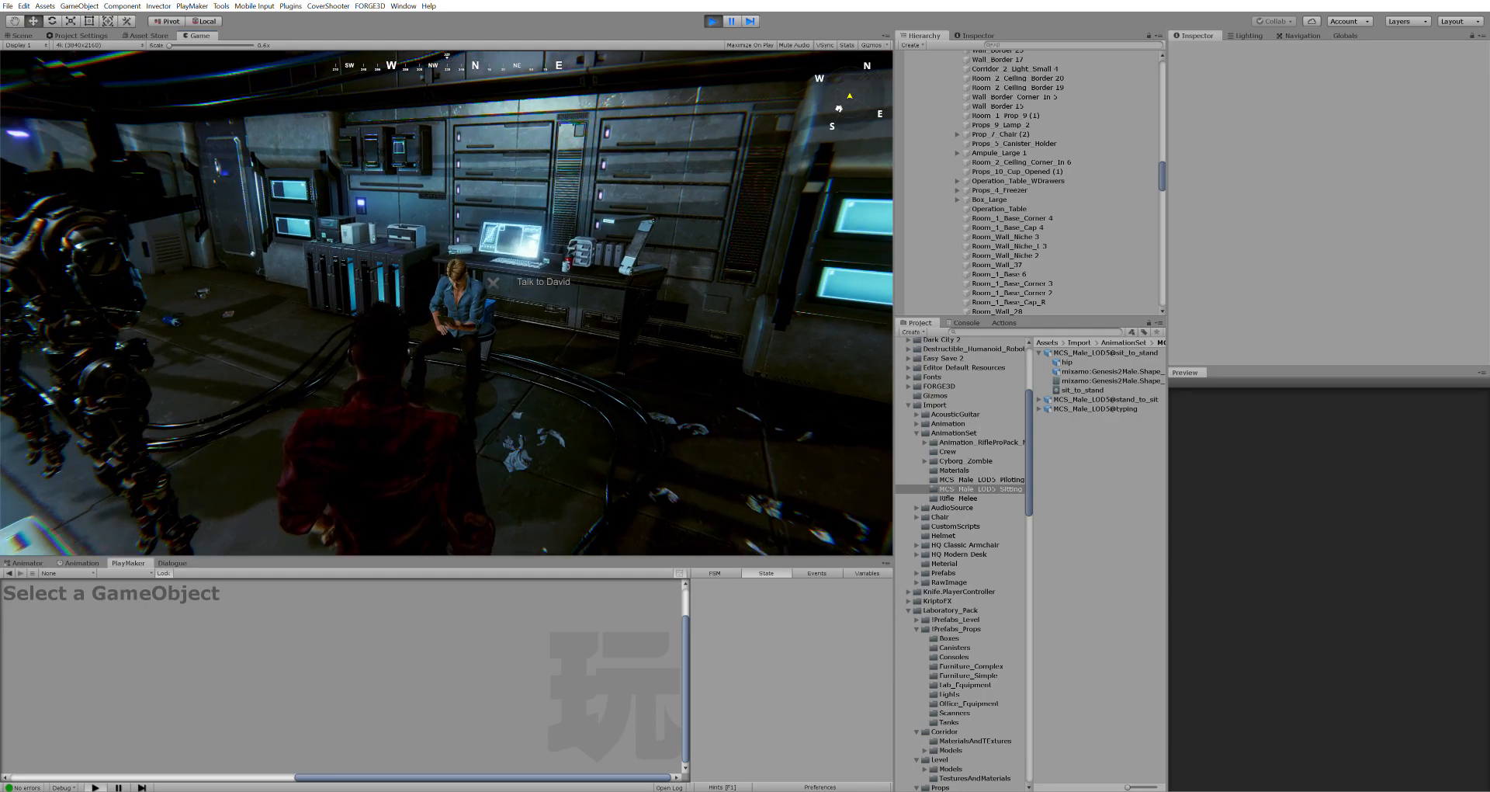
key(w)
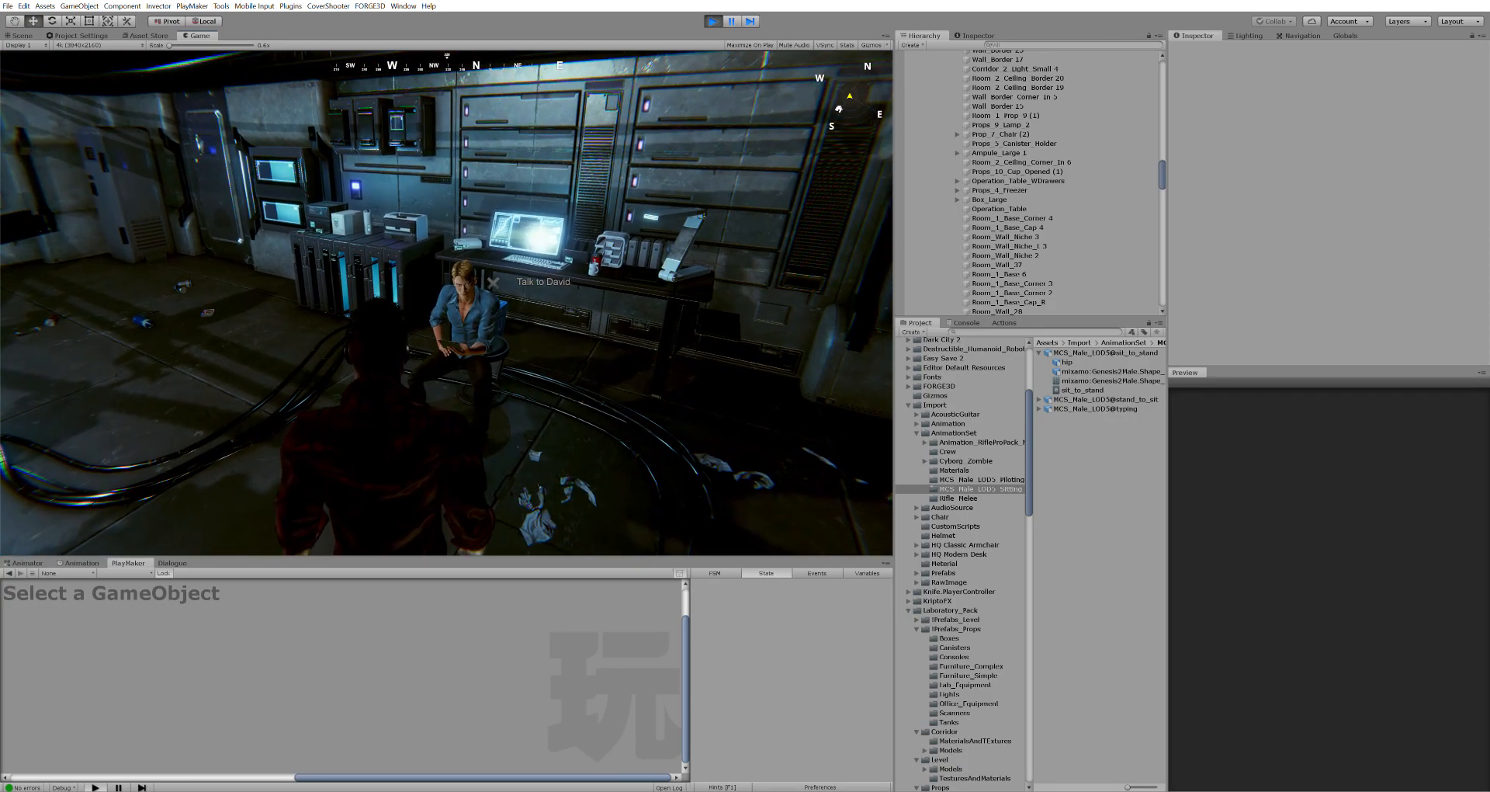
key(w)
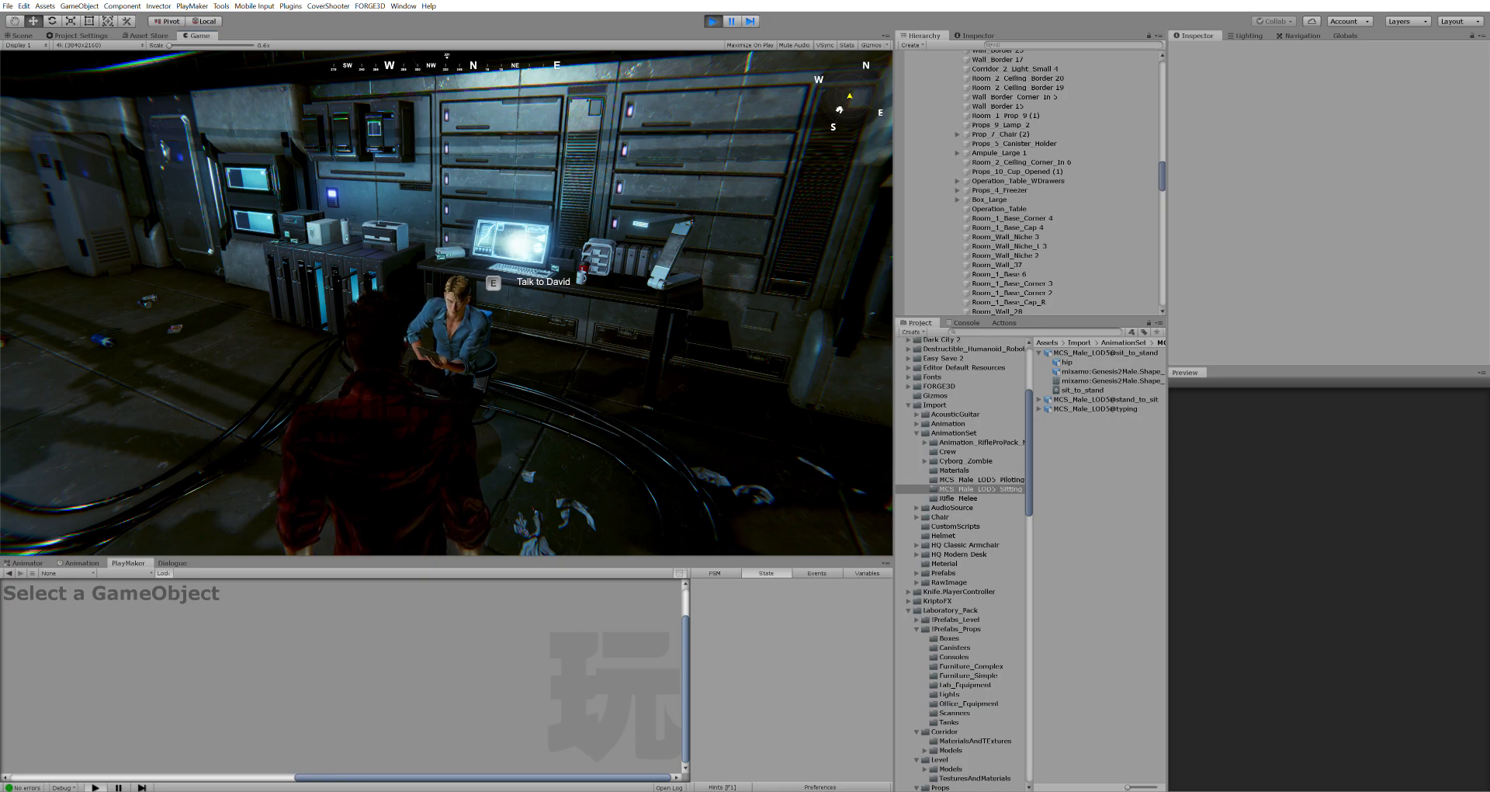
key(w)
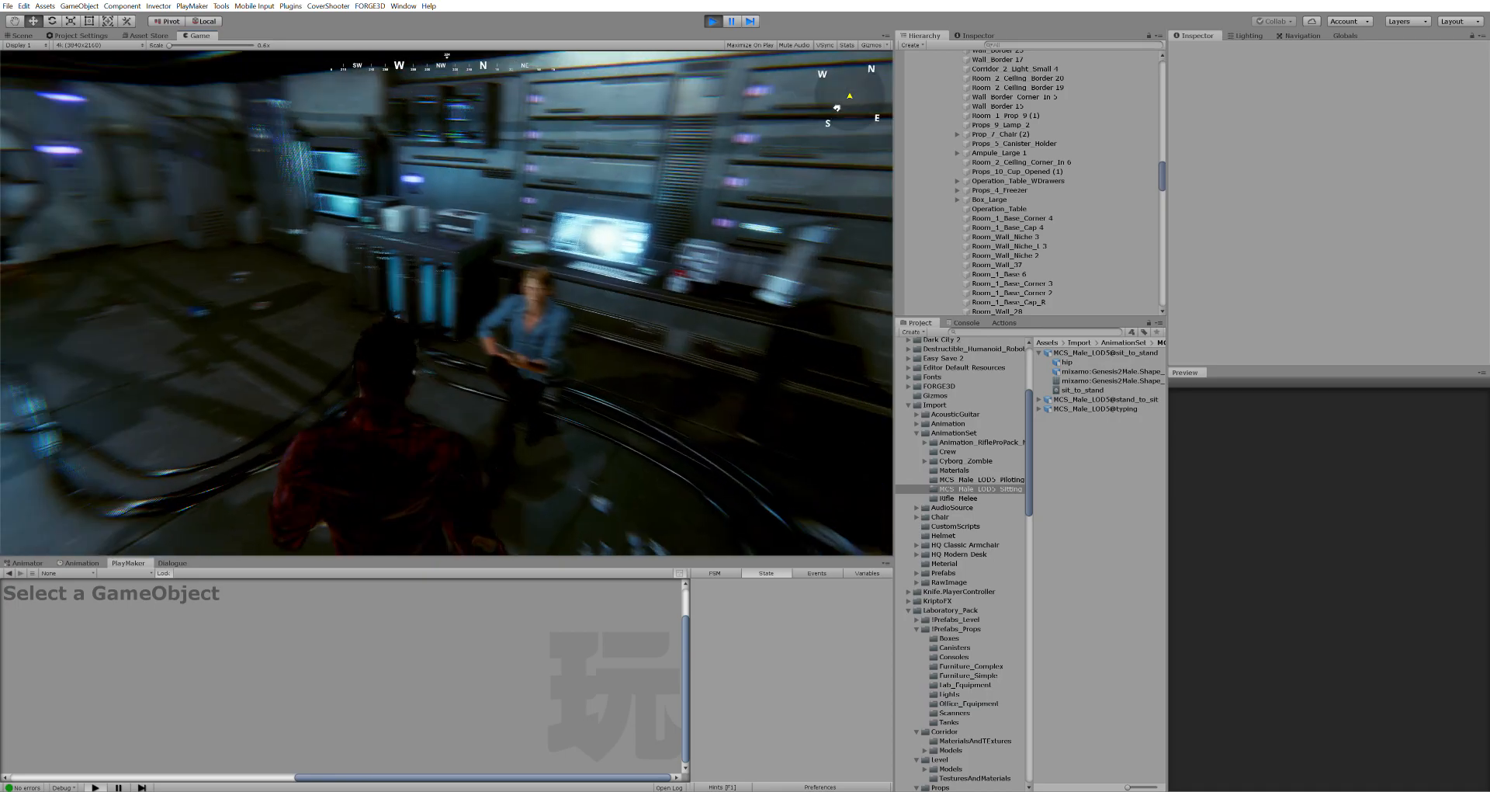
key(w)
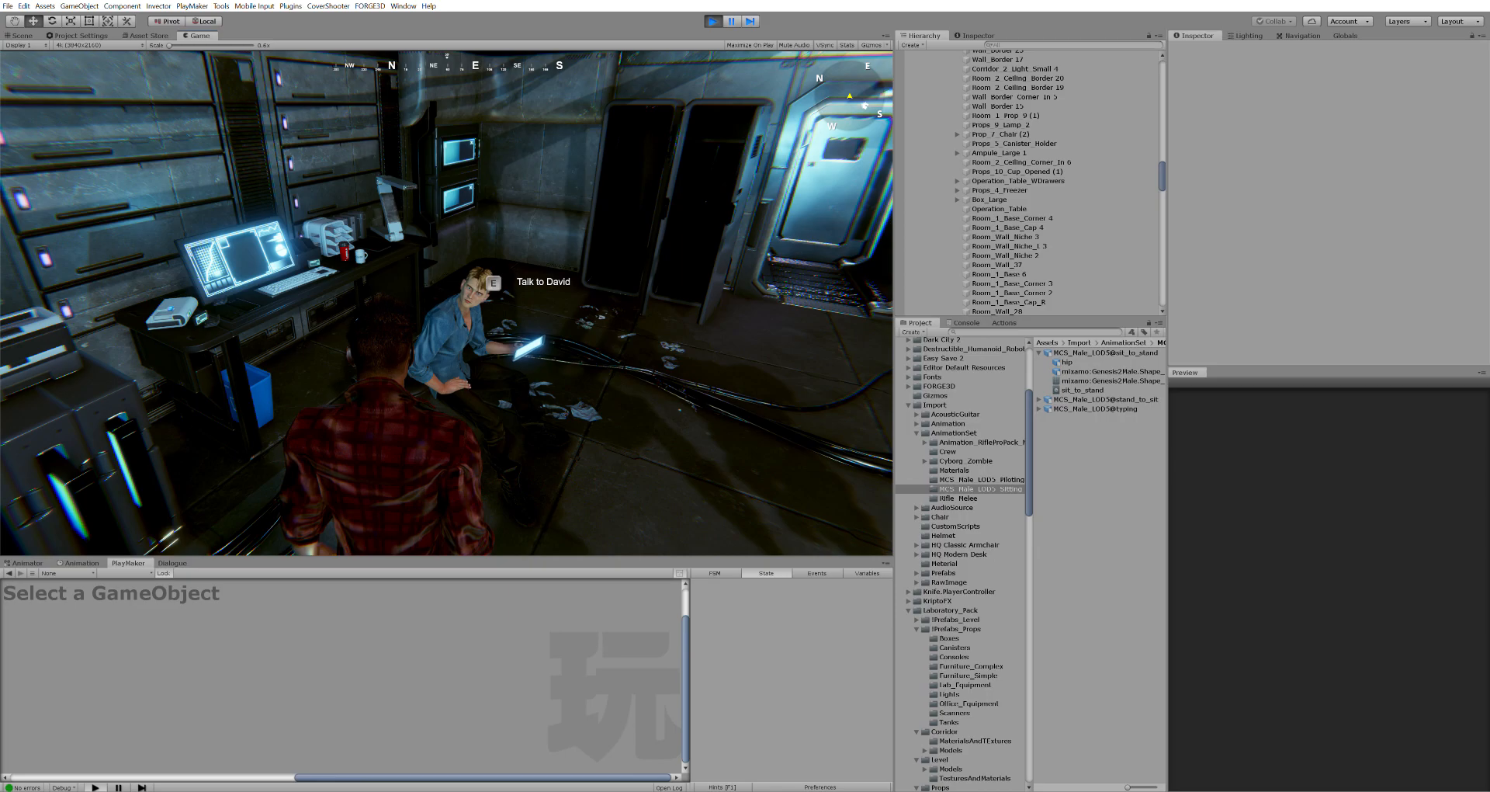
key(s)
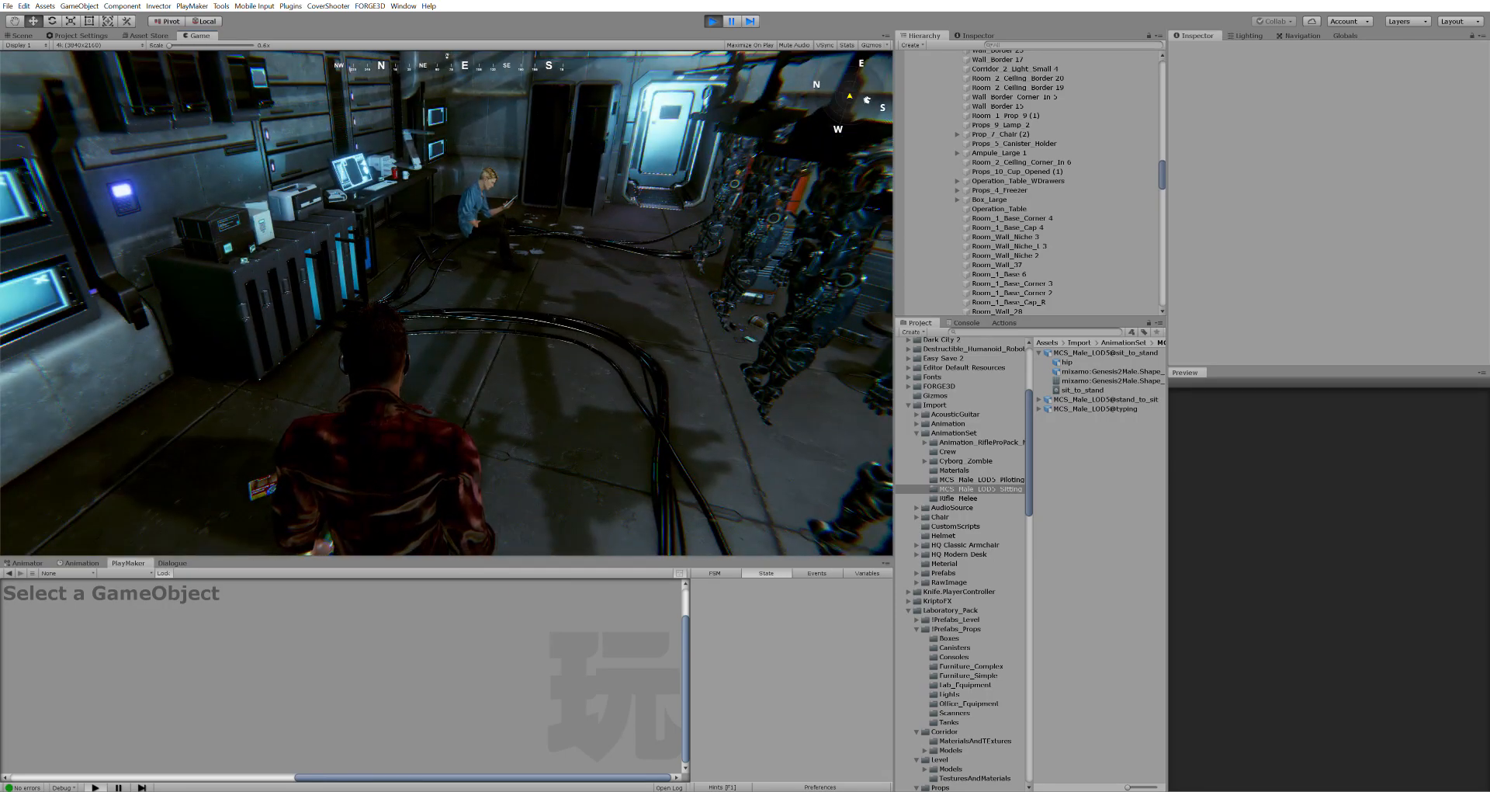
key(w)
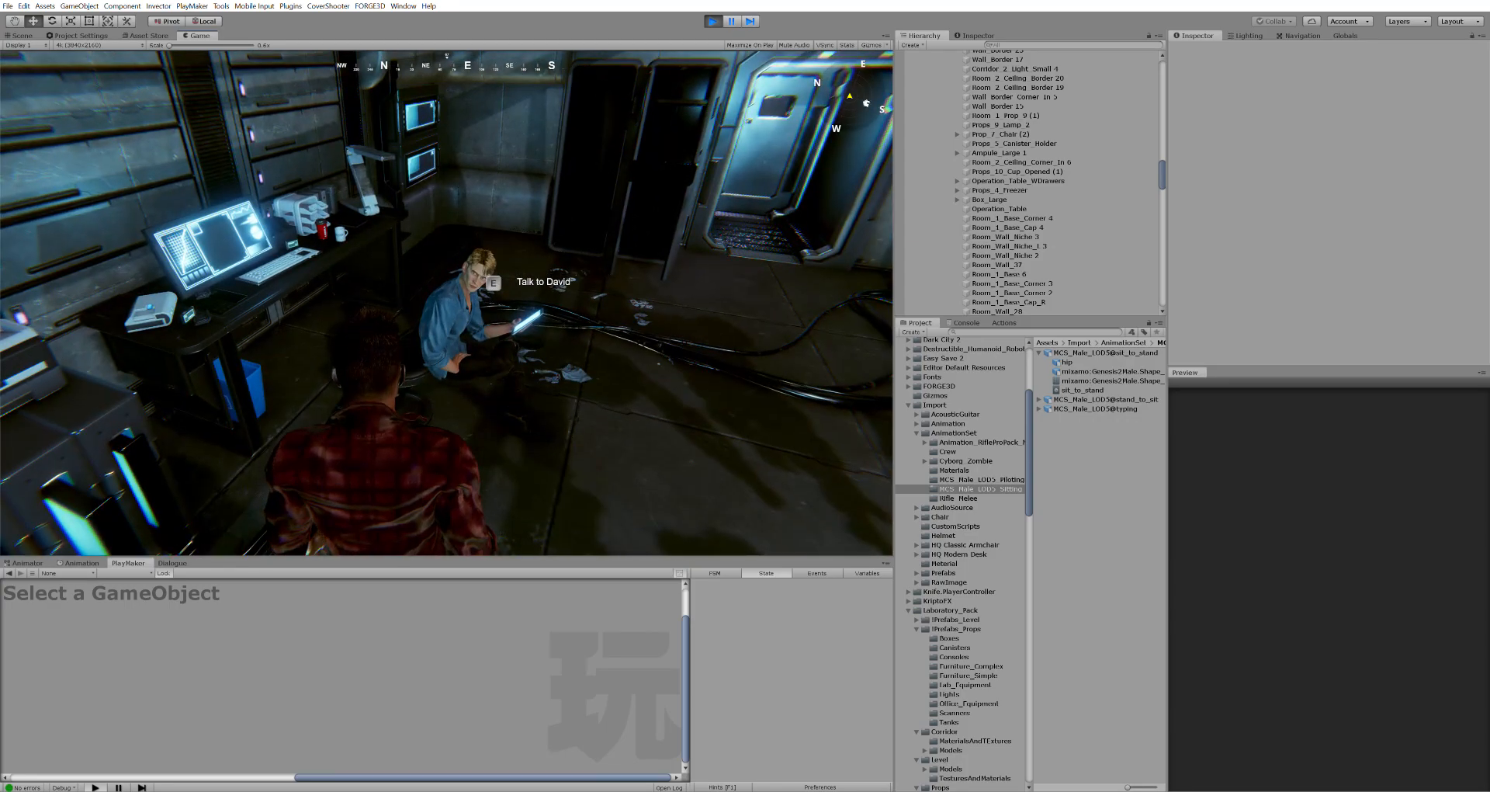
key(e)
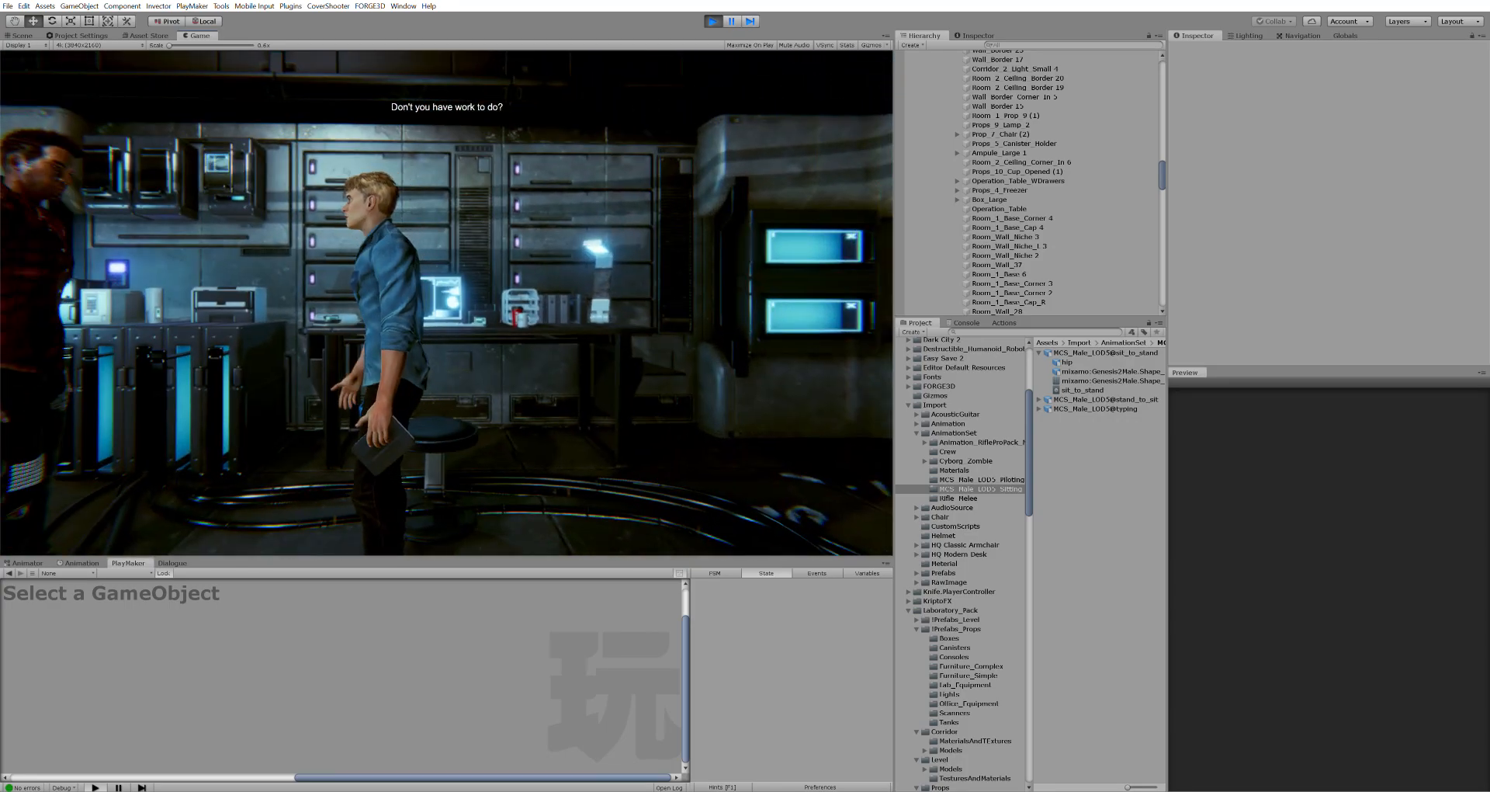
Close the dialogue with a reply, walk out the doorway and back to David, then pause with Escape
click(516, 533)
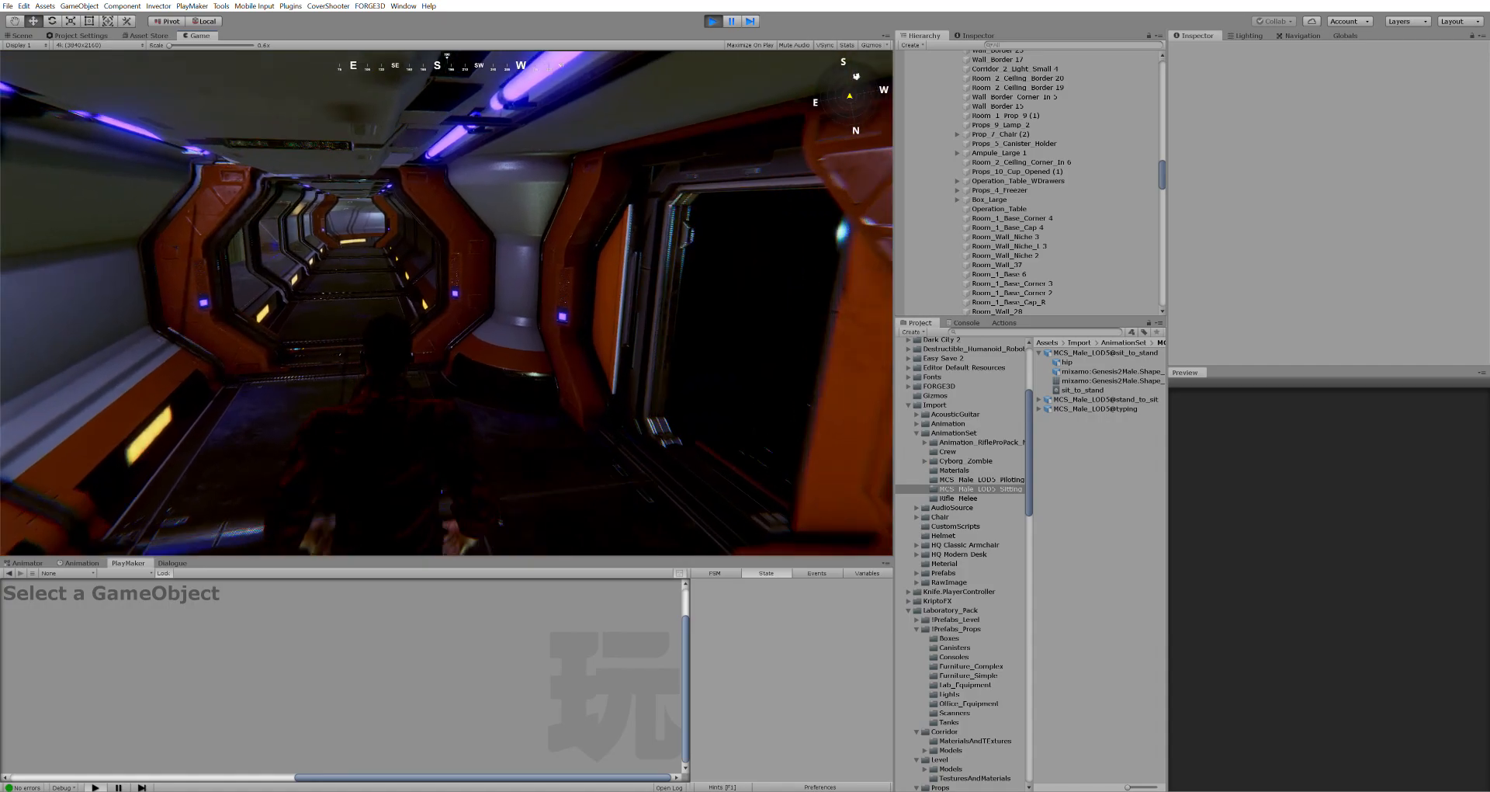
key(w)
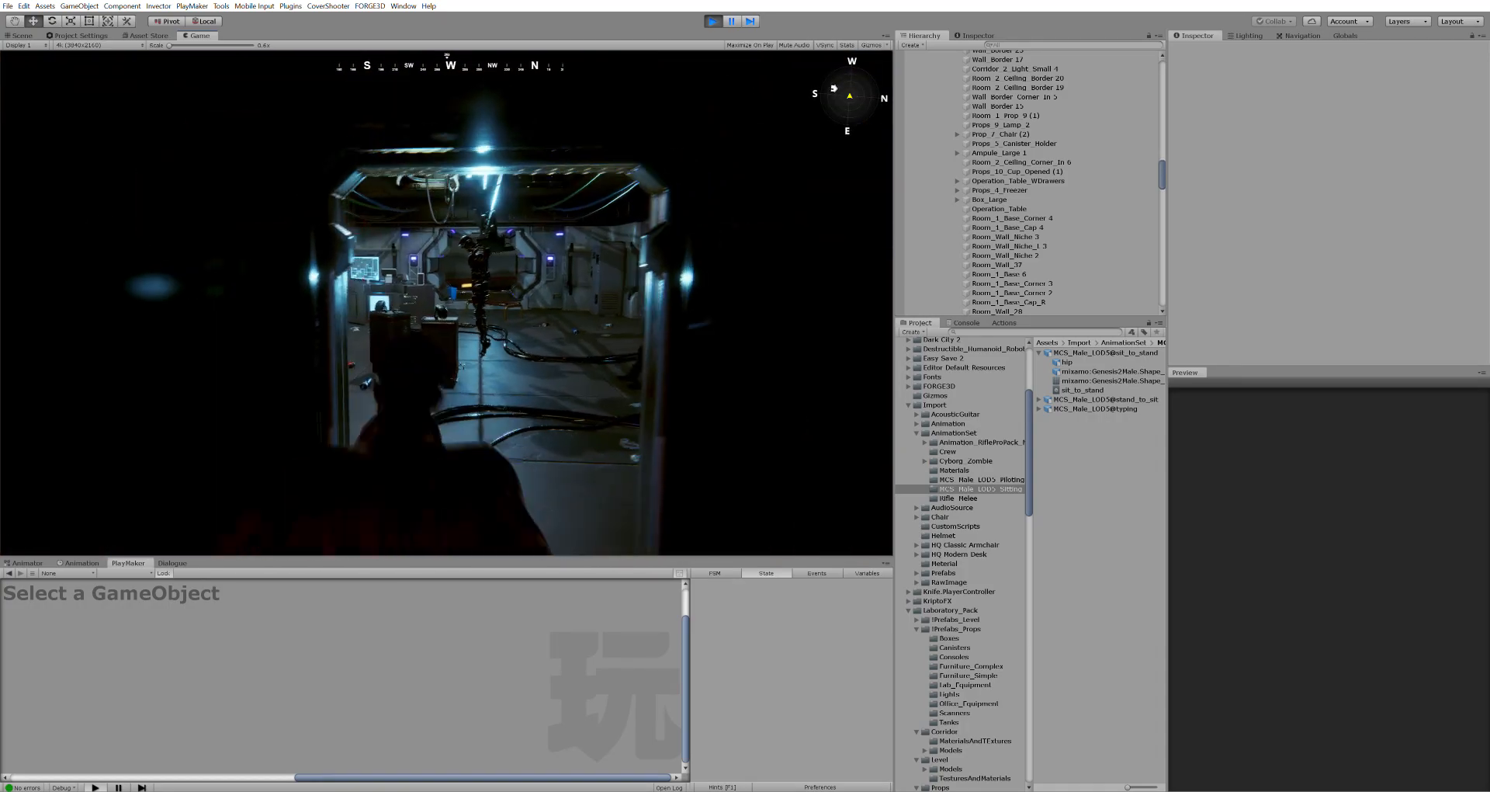
key(w)
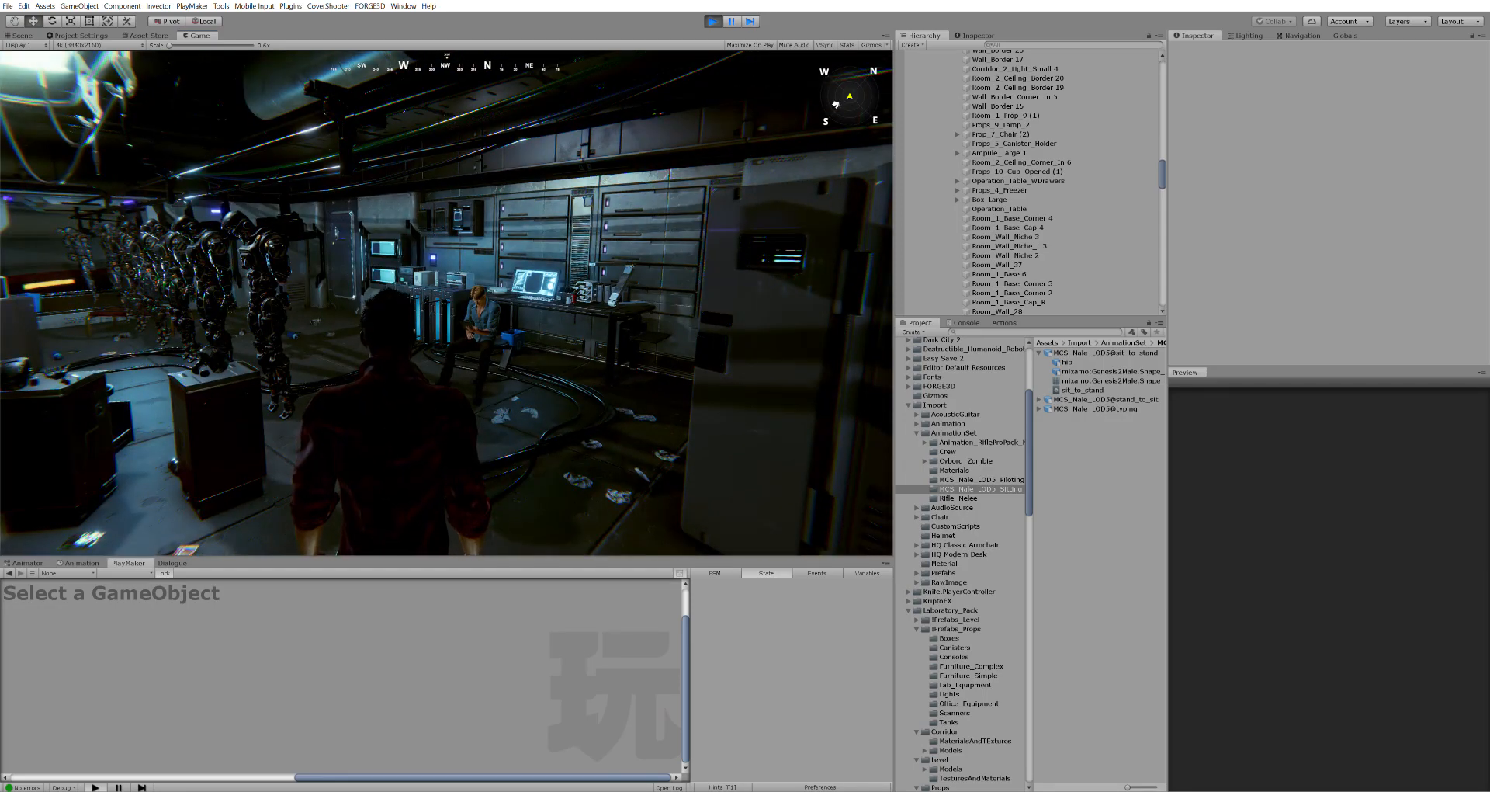
key(w)
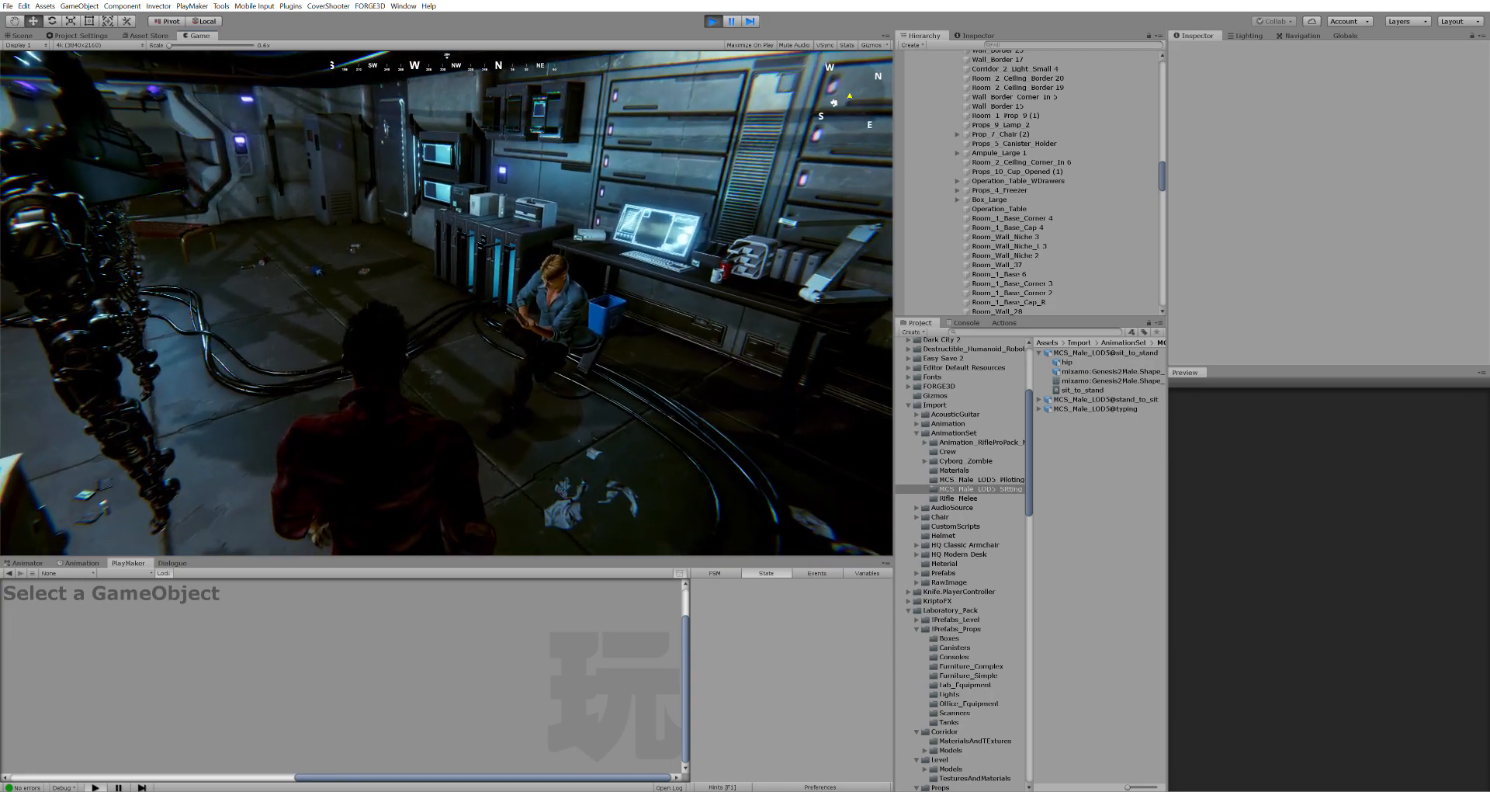
key(Escape)
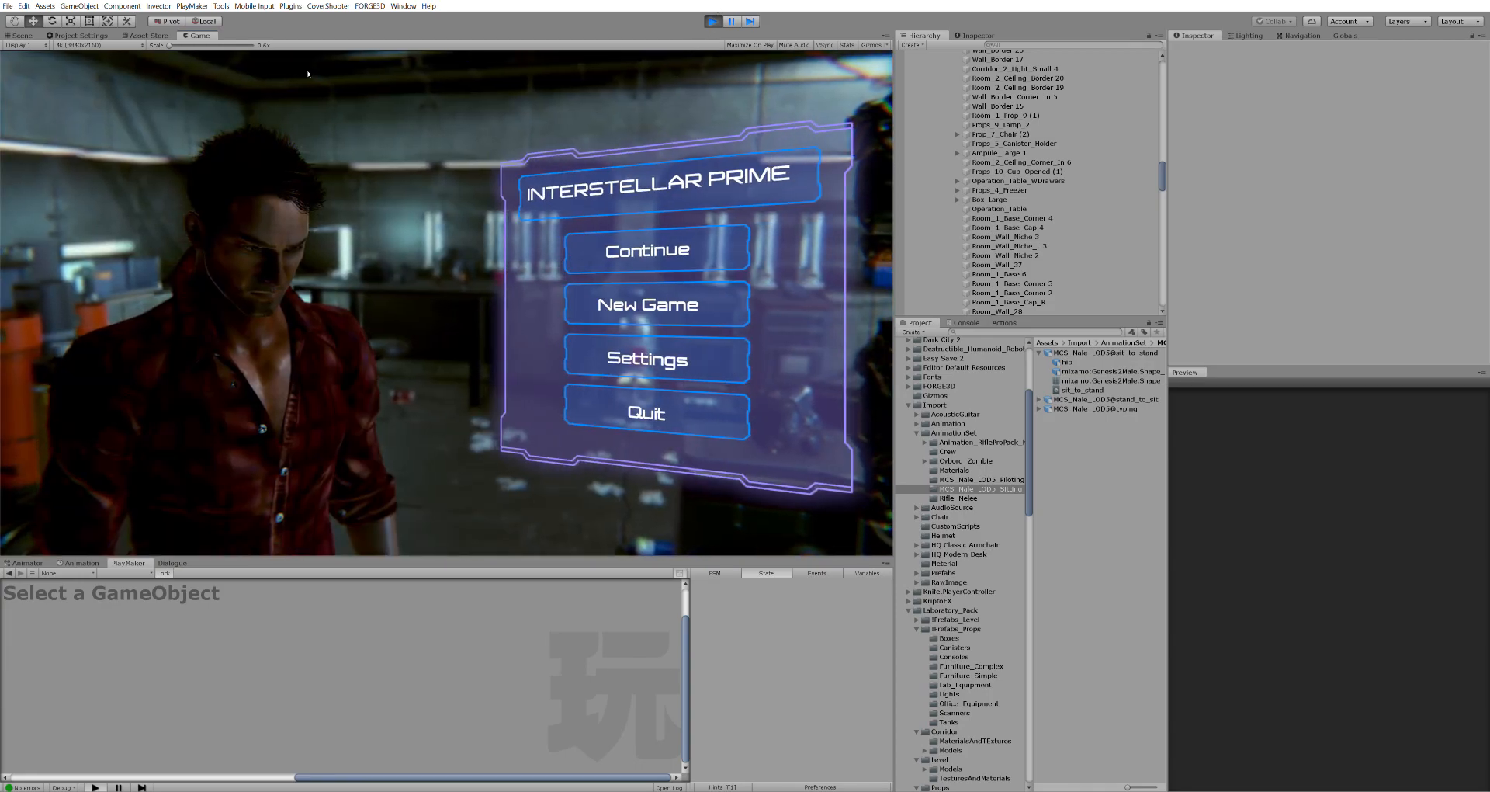
Exit Play mode and fly the Scene view in to select the seated man's shirt
click(22, 35)
right_drag(489, 256, 555, 298)
key(s)
key(w)
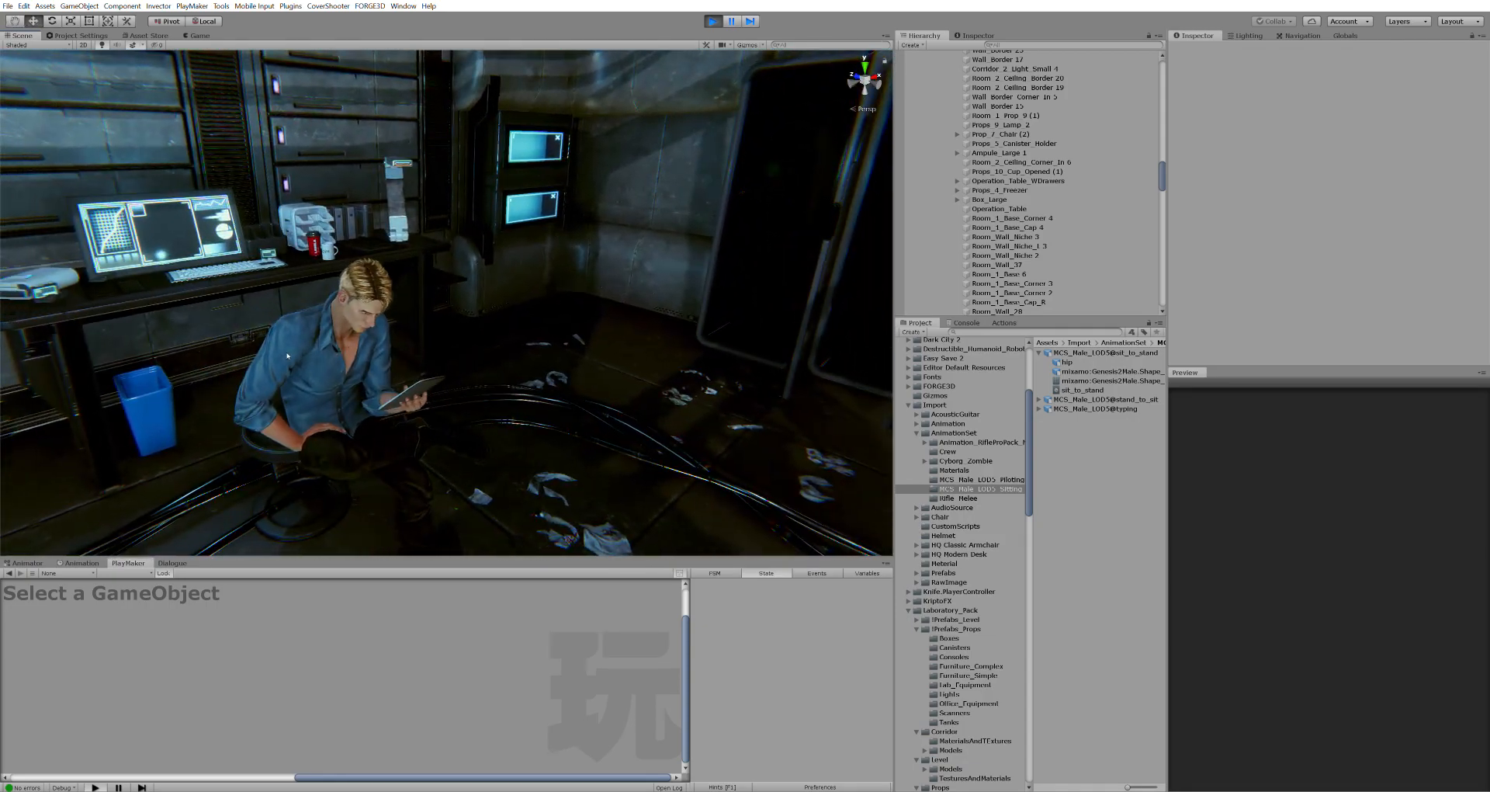
click(340, 371)
Select David in the Hierarchy and collapse his bone children to show the LookAtManager FSM
scroll(1009, 177, up, 7)
scroll(1009, 177, down, 2)
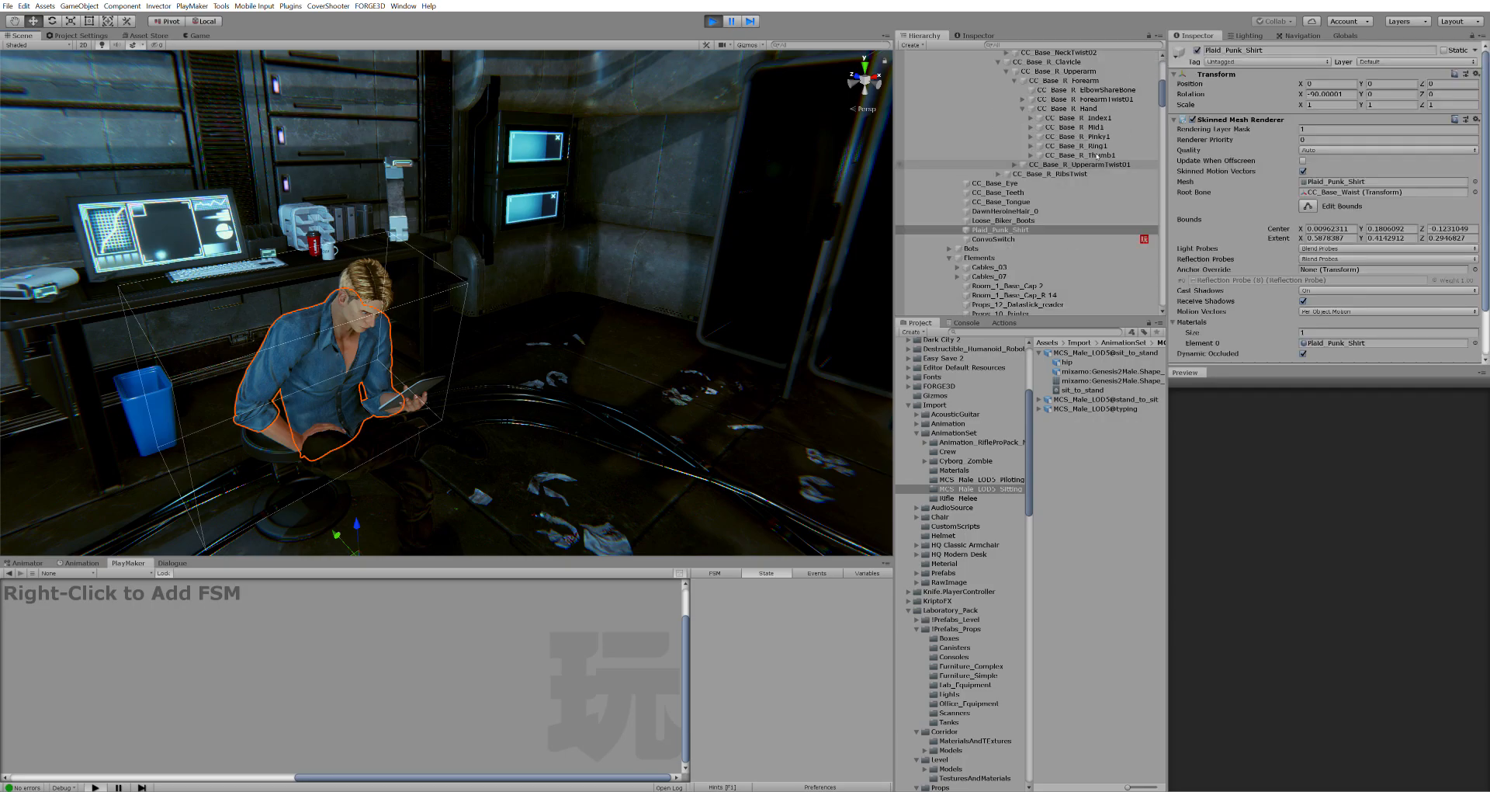
scroll(1009, 170, up, 9)
click(972, 110)
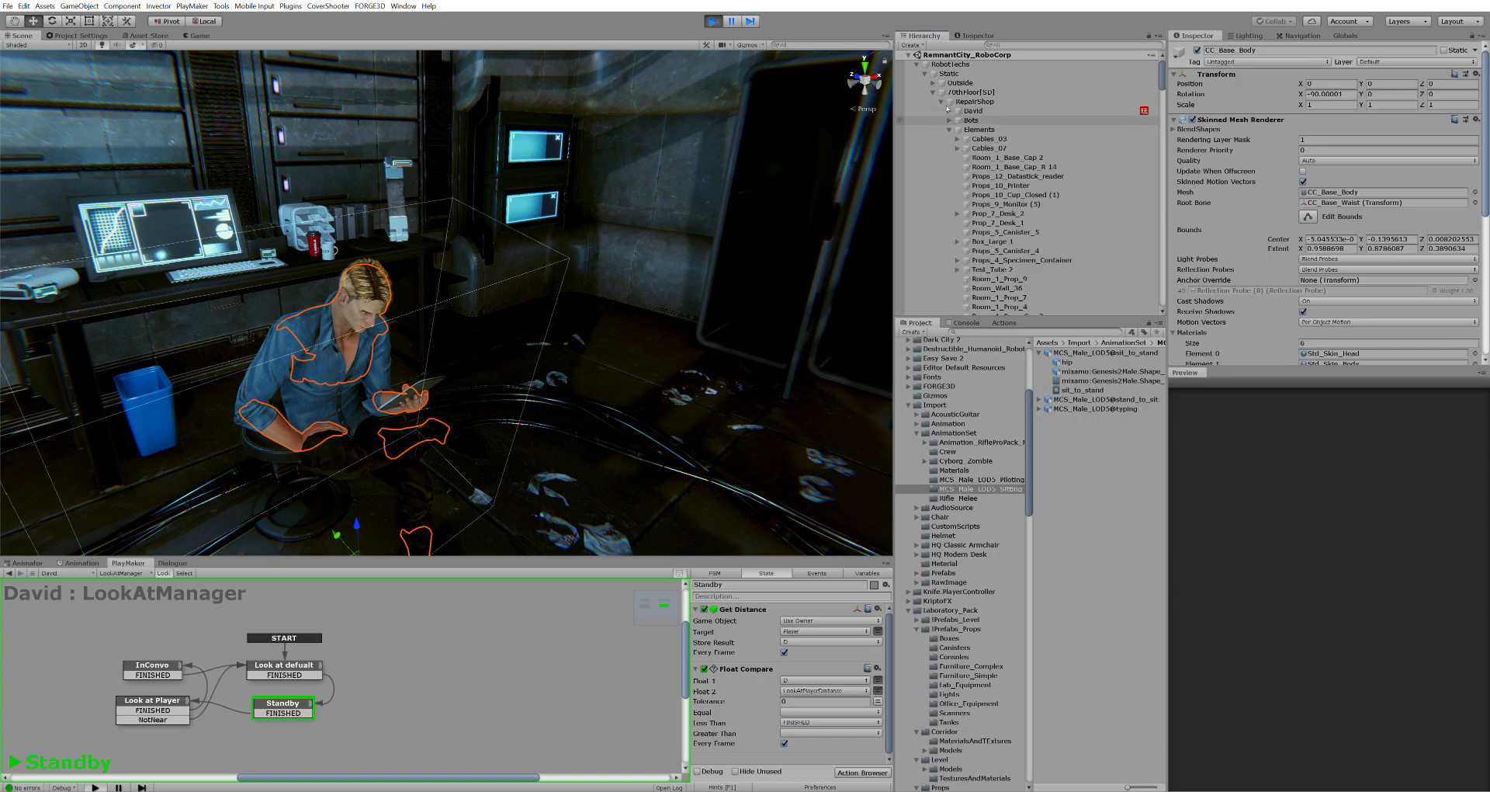
click(948, 110)
scroll(1349, 267, down, 6)
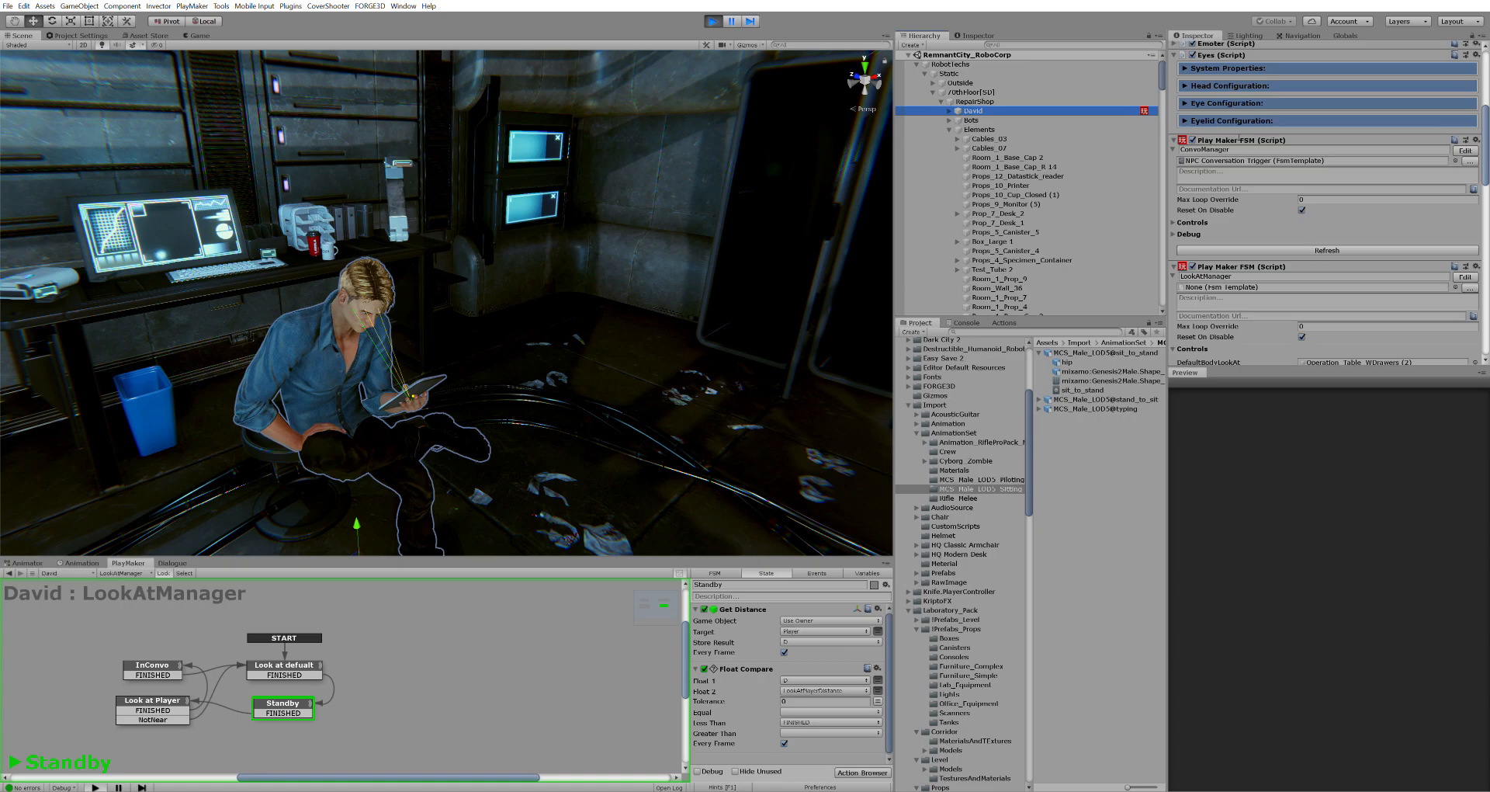
Frame and orbit the Scene view around David, and enlarge the PlayMaker graph area
right_drag(669, 260, 637, 243)
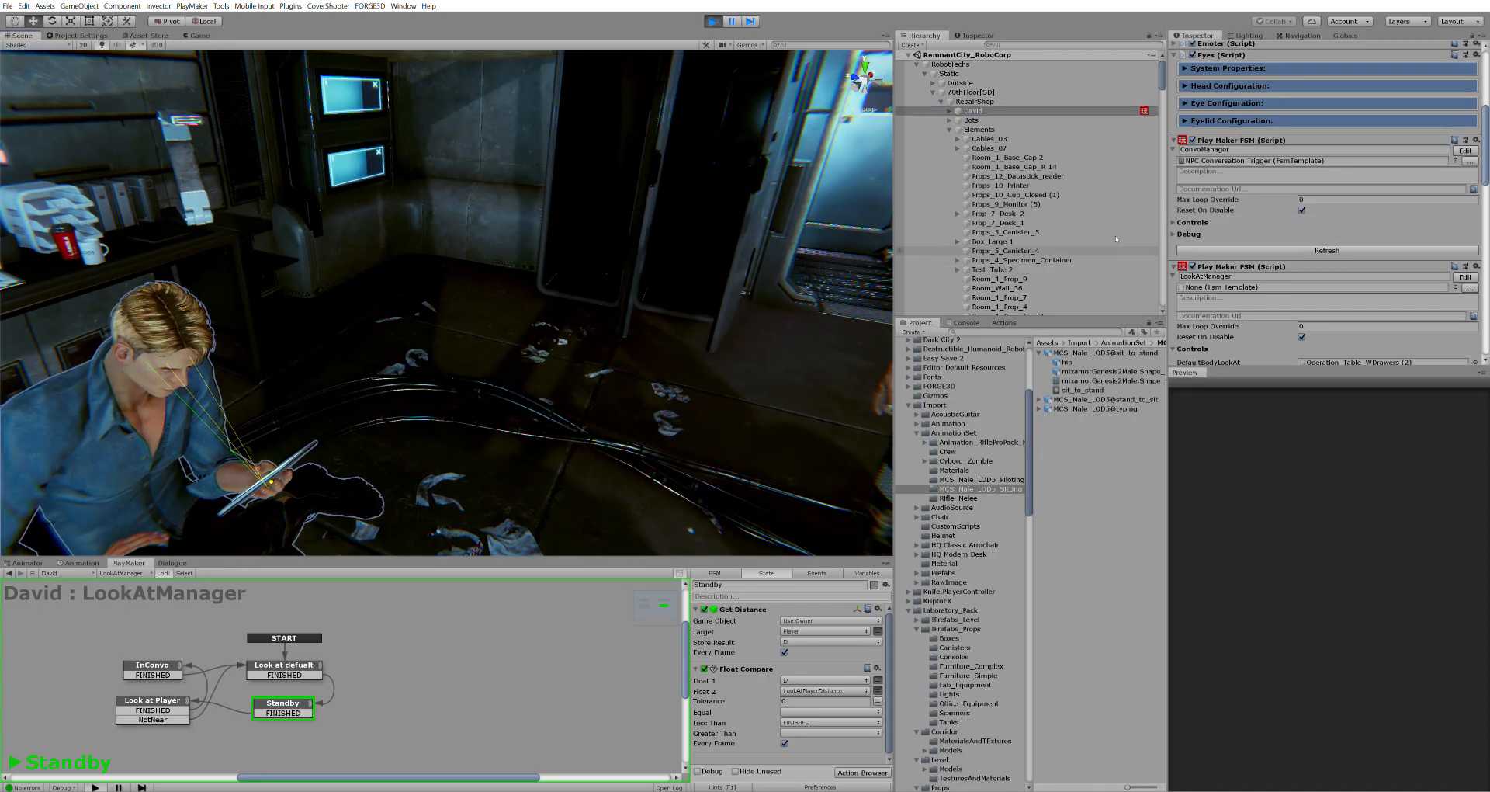
key(f)
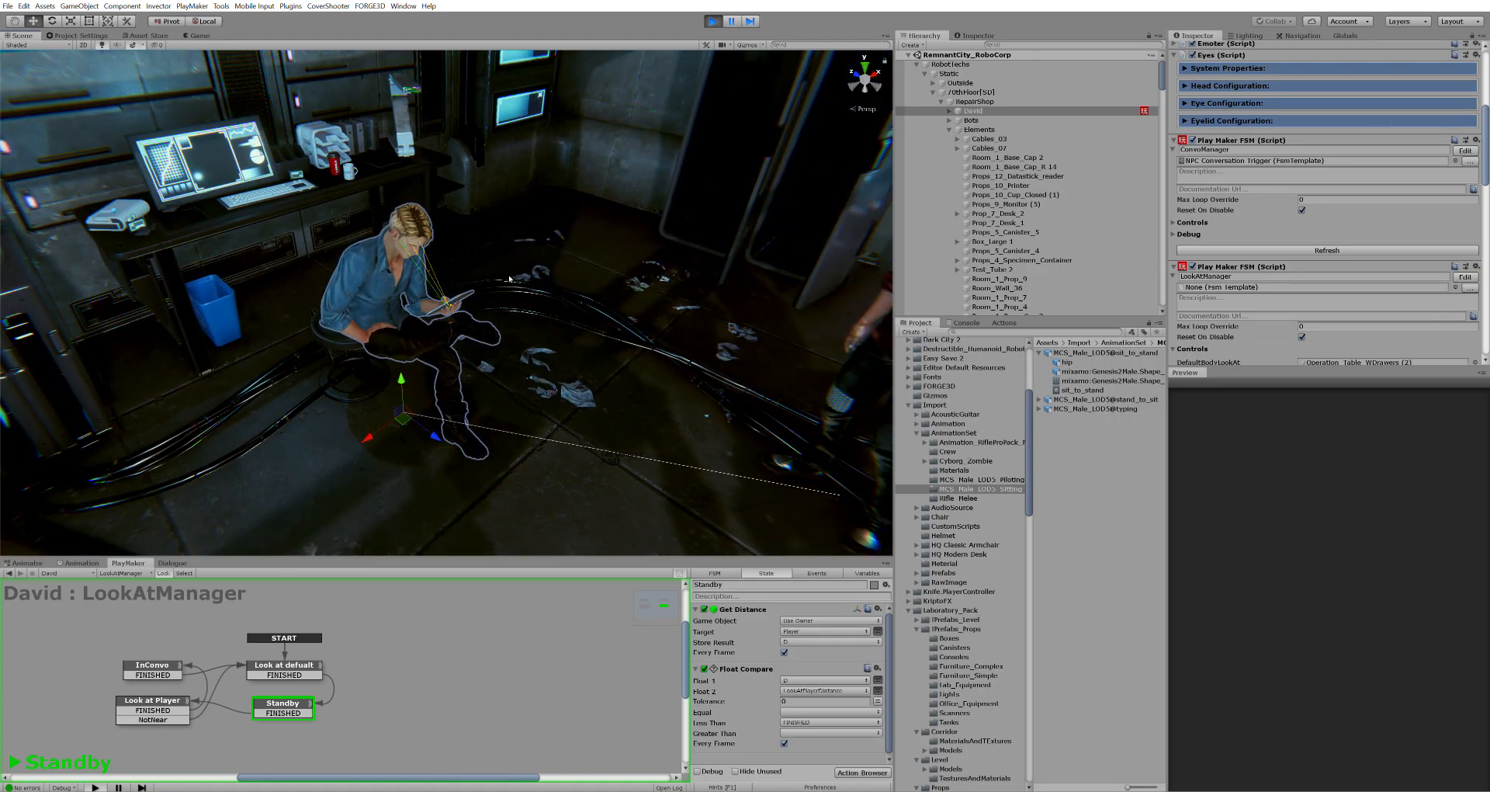
right_drag(509, 278, 608, 244)
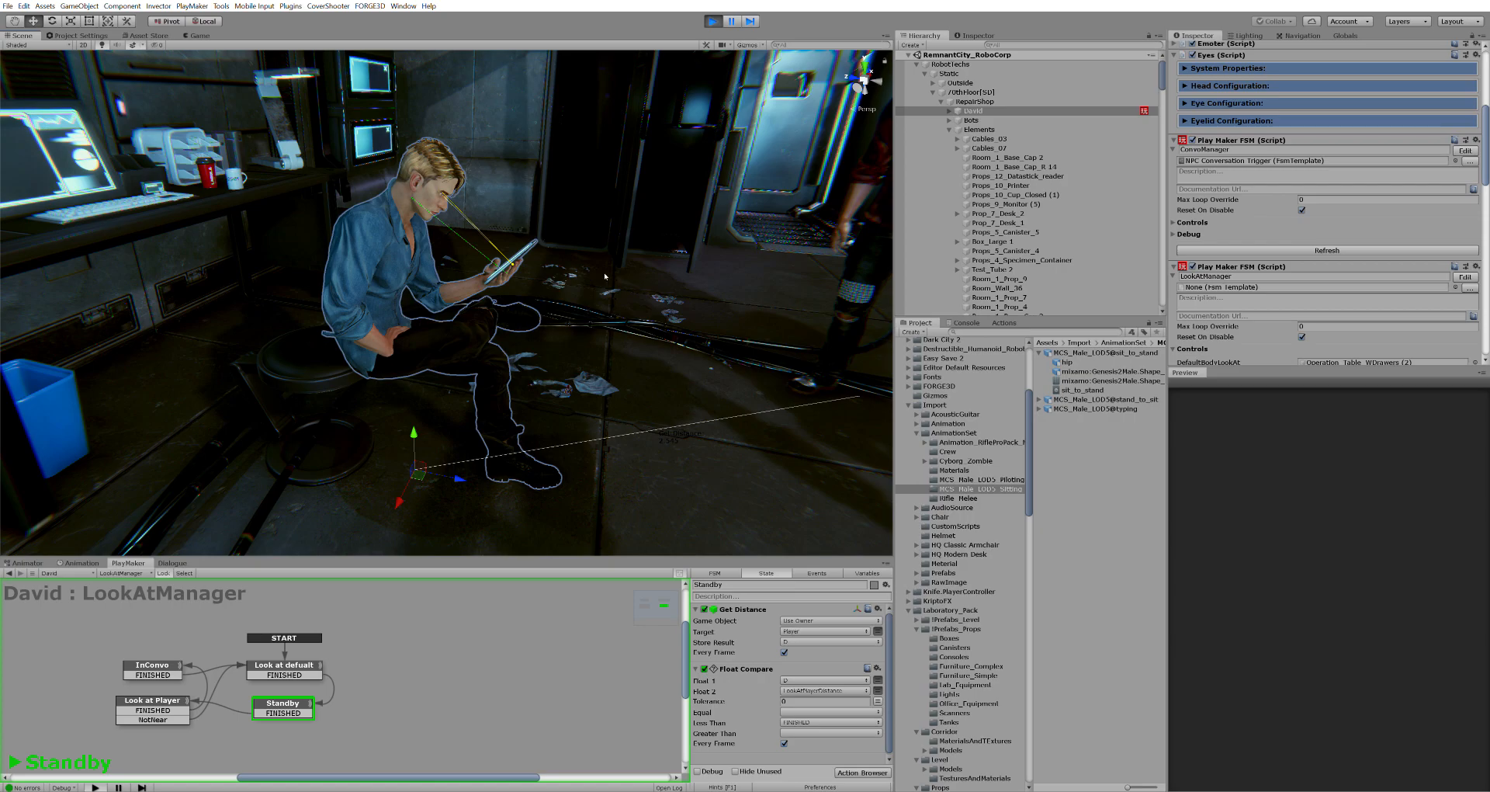
drag(397, 549, 397, 482)
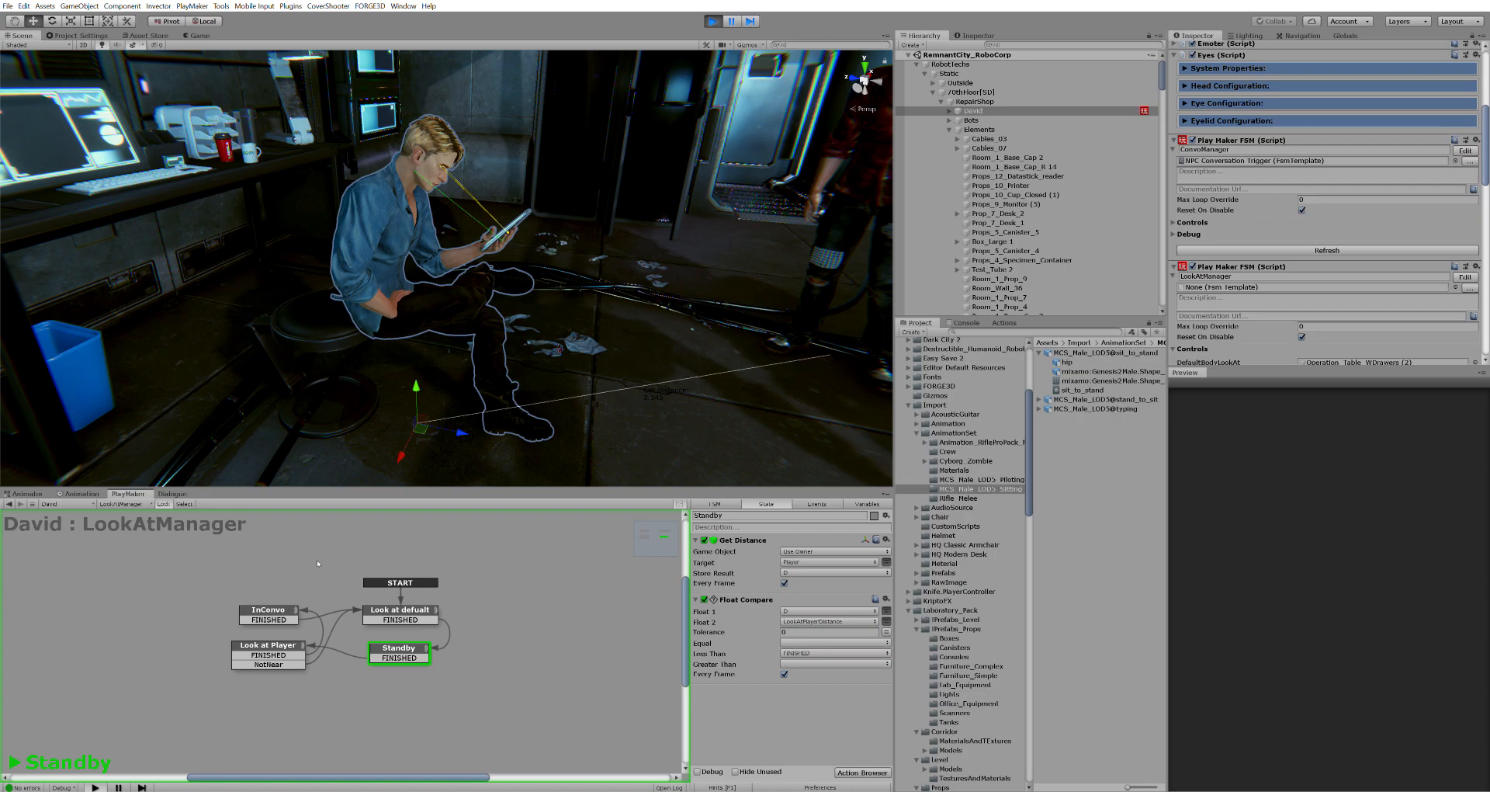
right_drag(632, 324, 609, 305)
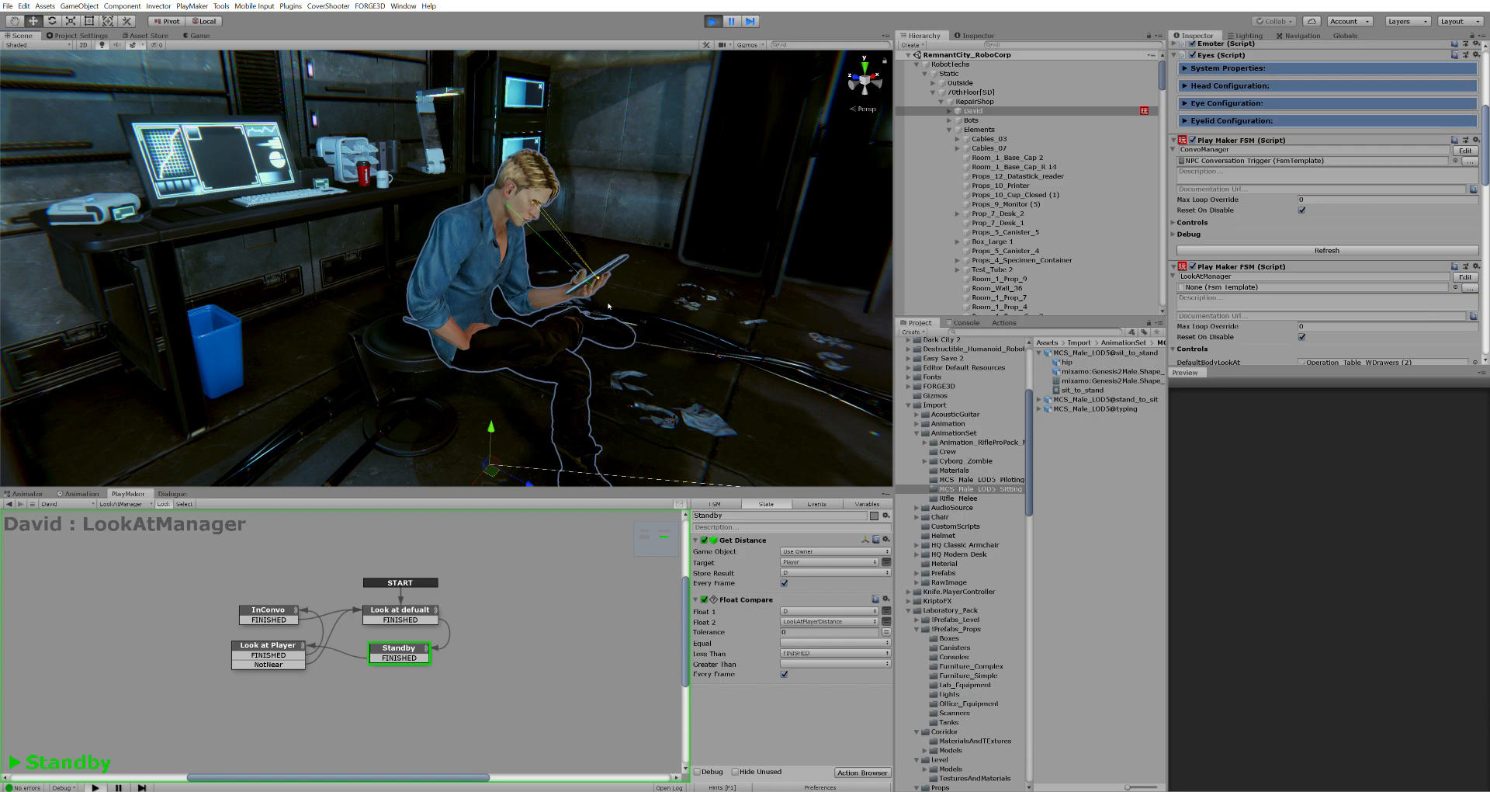
right_drag(669, 234, 614, 330)
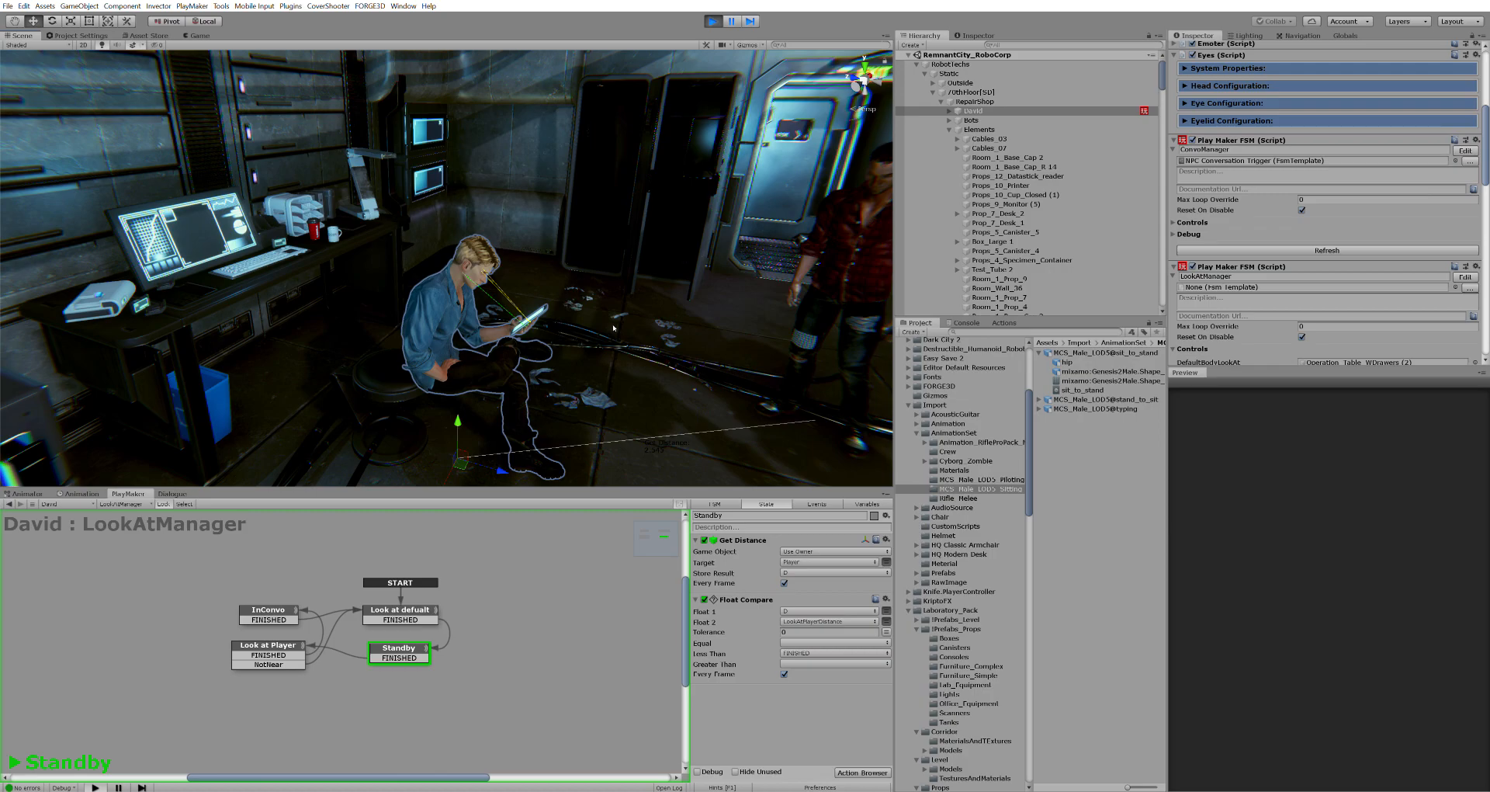
right_drag(645, 331, 594, 326)
Select David and display the 'Look at defualt' state's actions in the LookAtManager FSM
click(1035, 111)
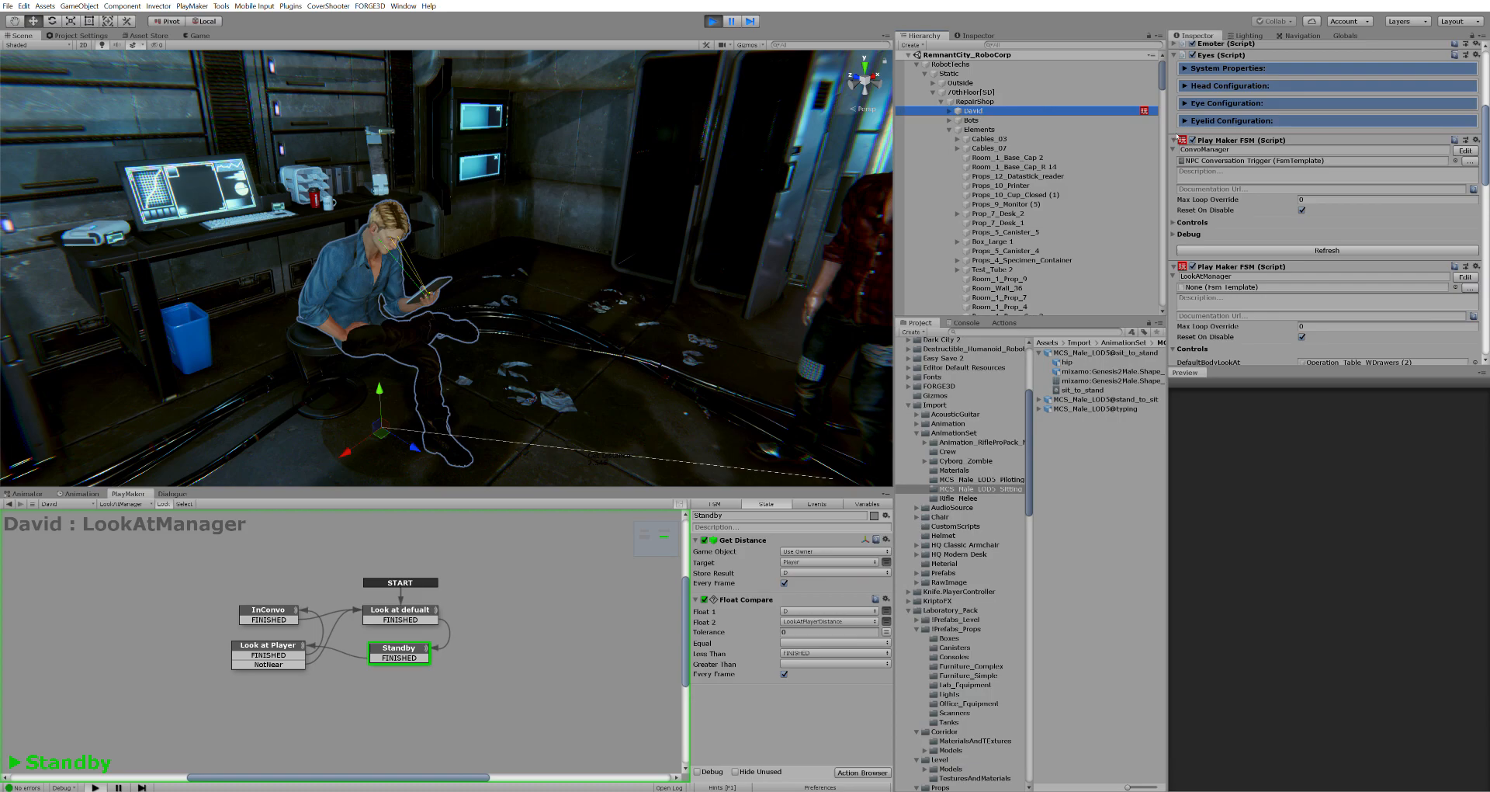
click(1173, 140)
click(1173, 139)
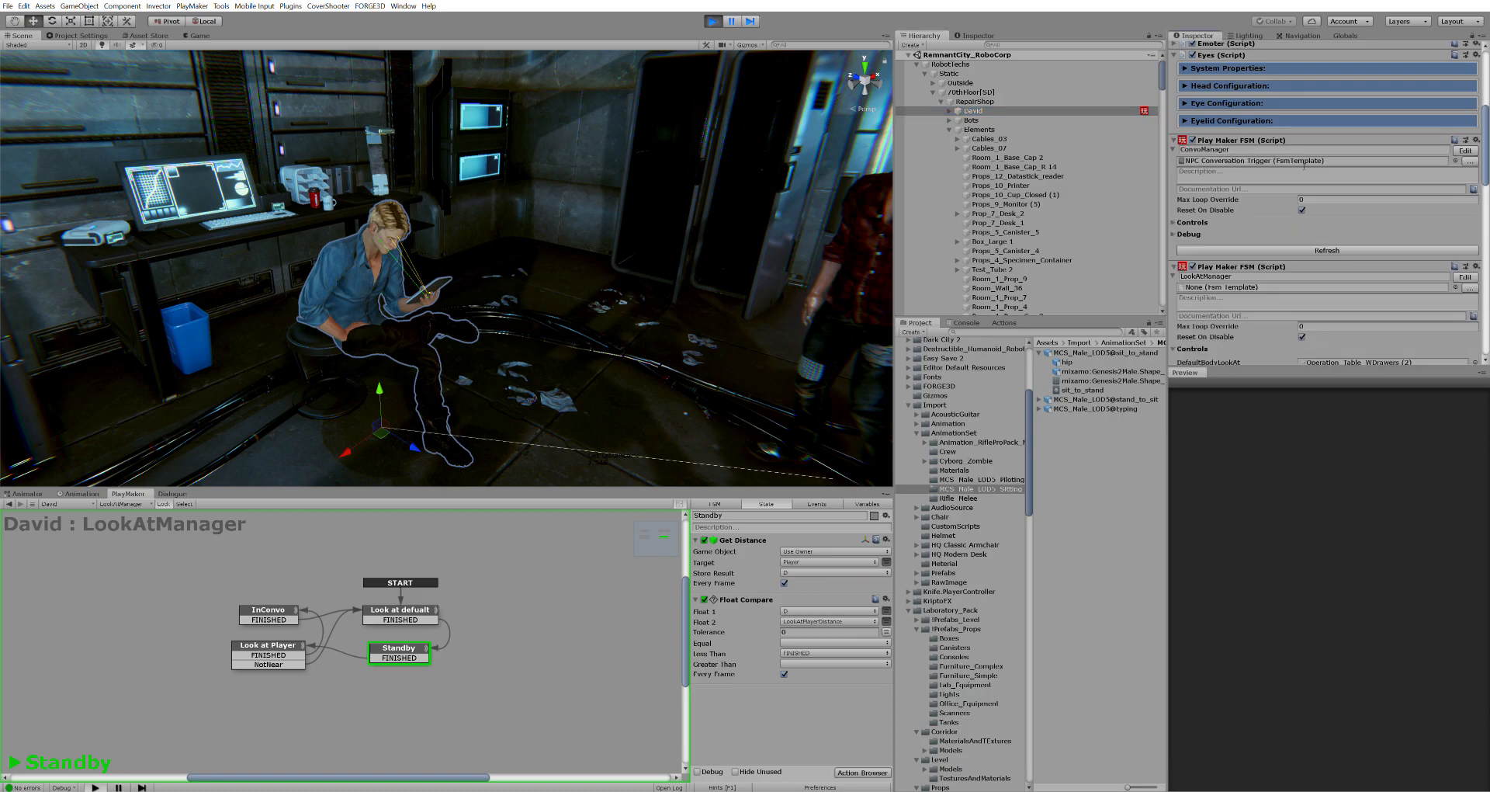
scroll(1306, 167, up, 3)
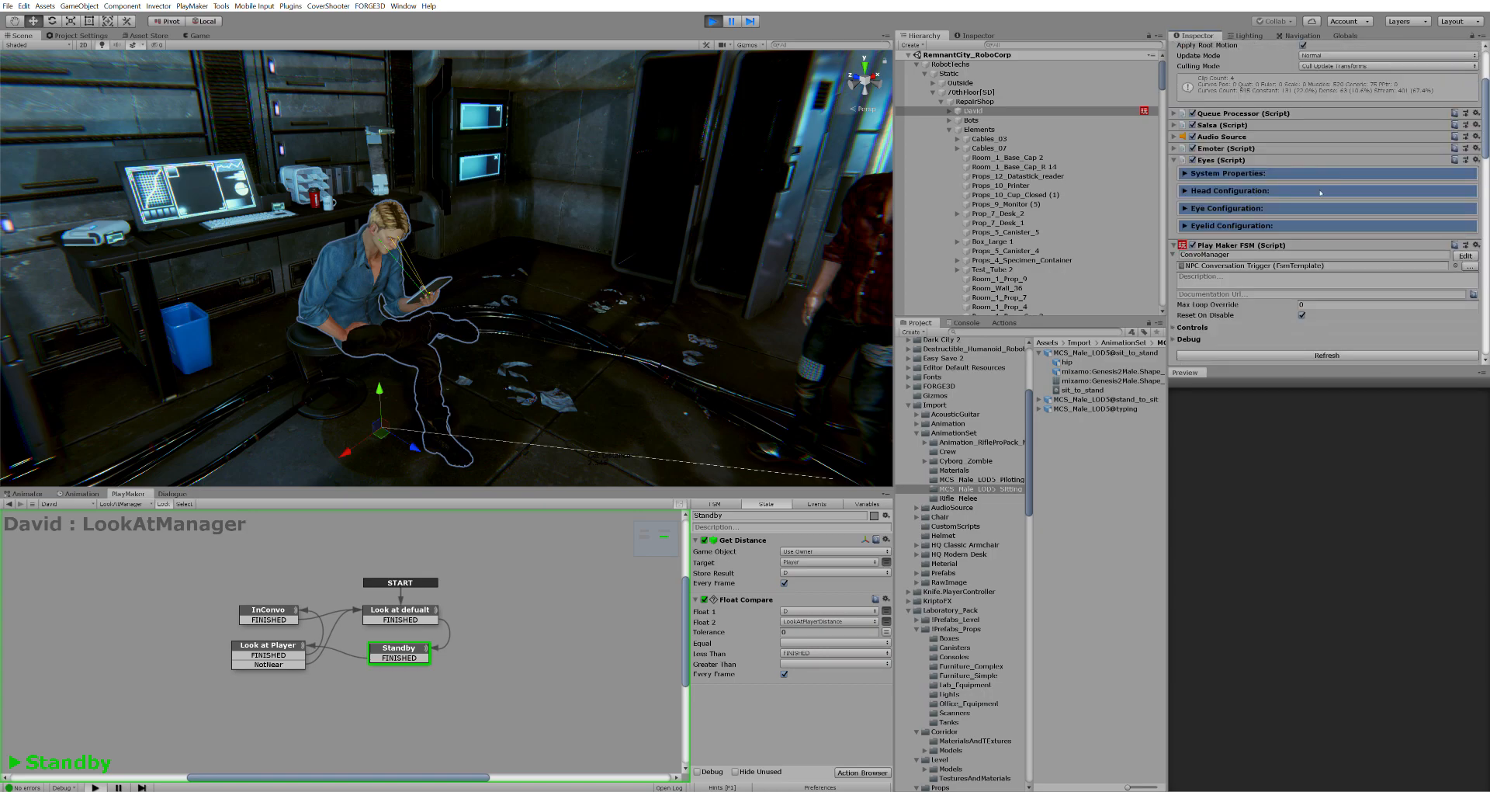
scroll(1321, 193, down, 3)
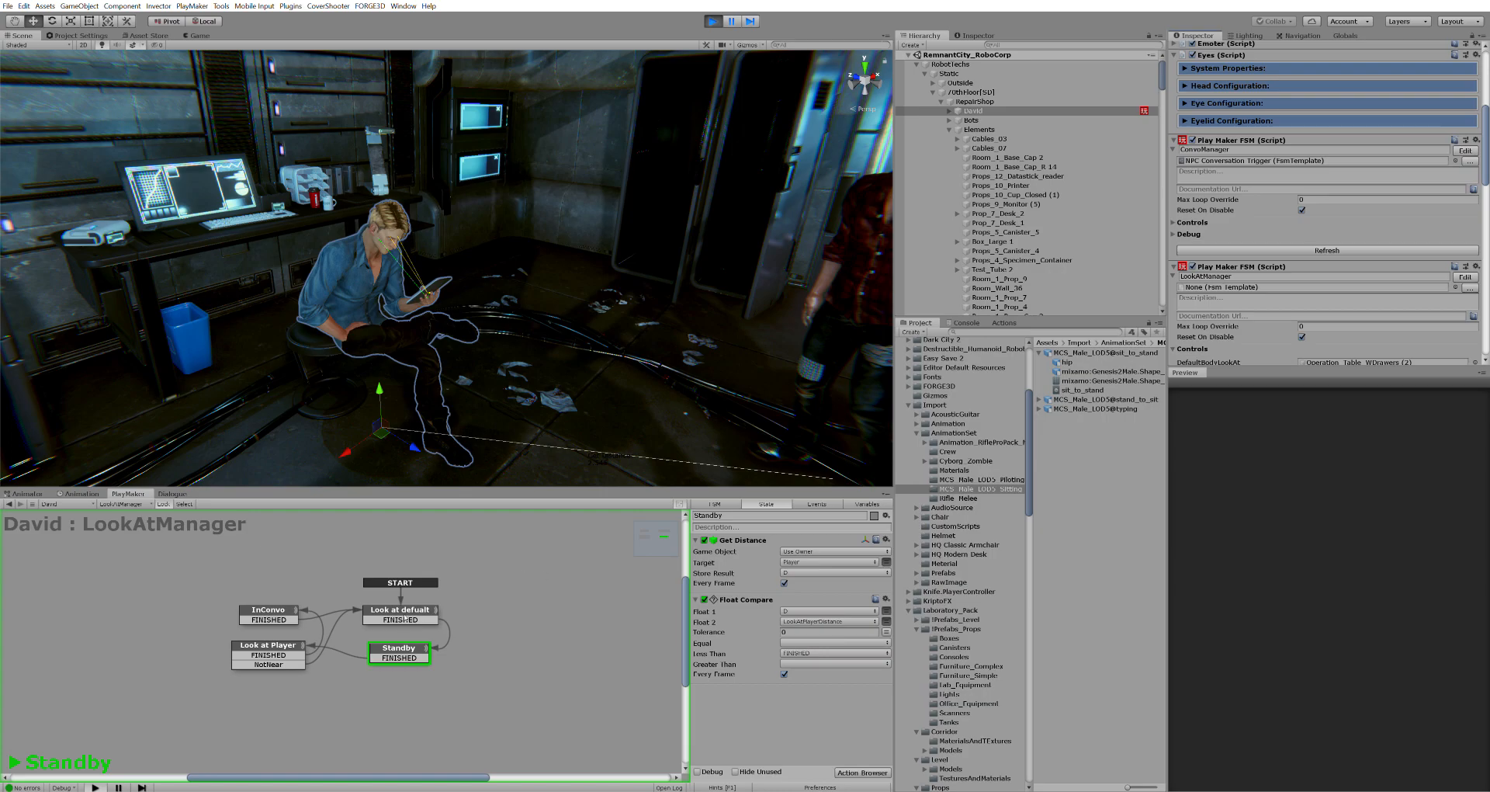
click(409, 606)
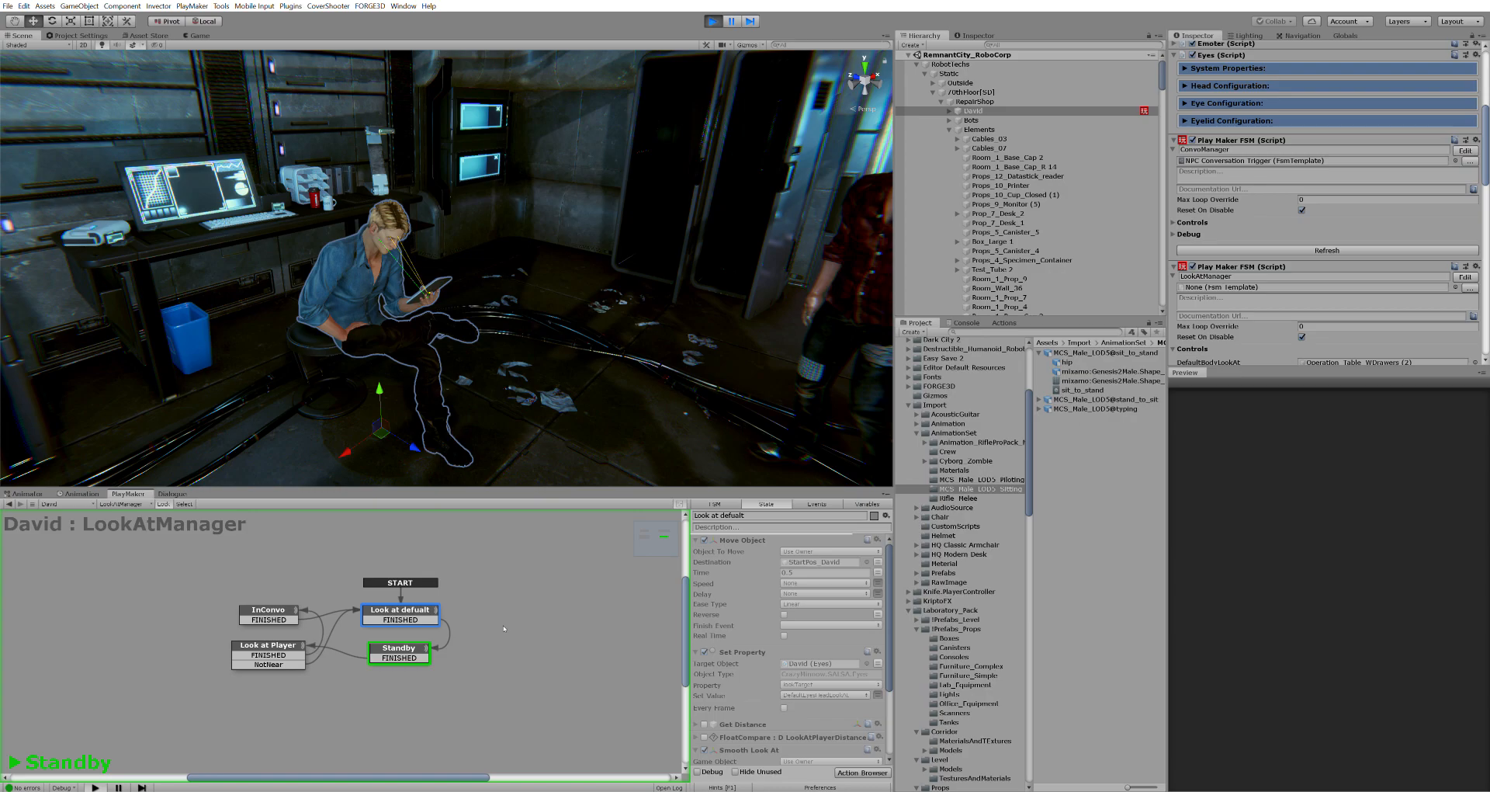
middle_drag(236, 465, 435, 334)
scroll(435, 334, up, 3)
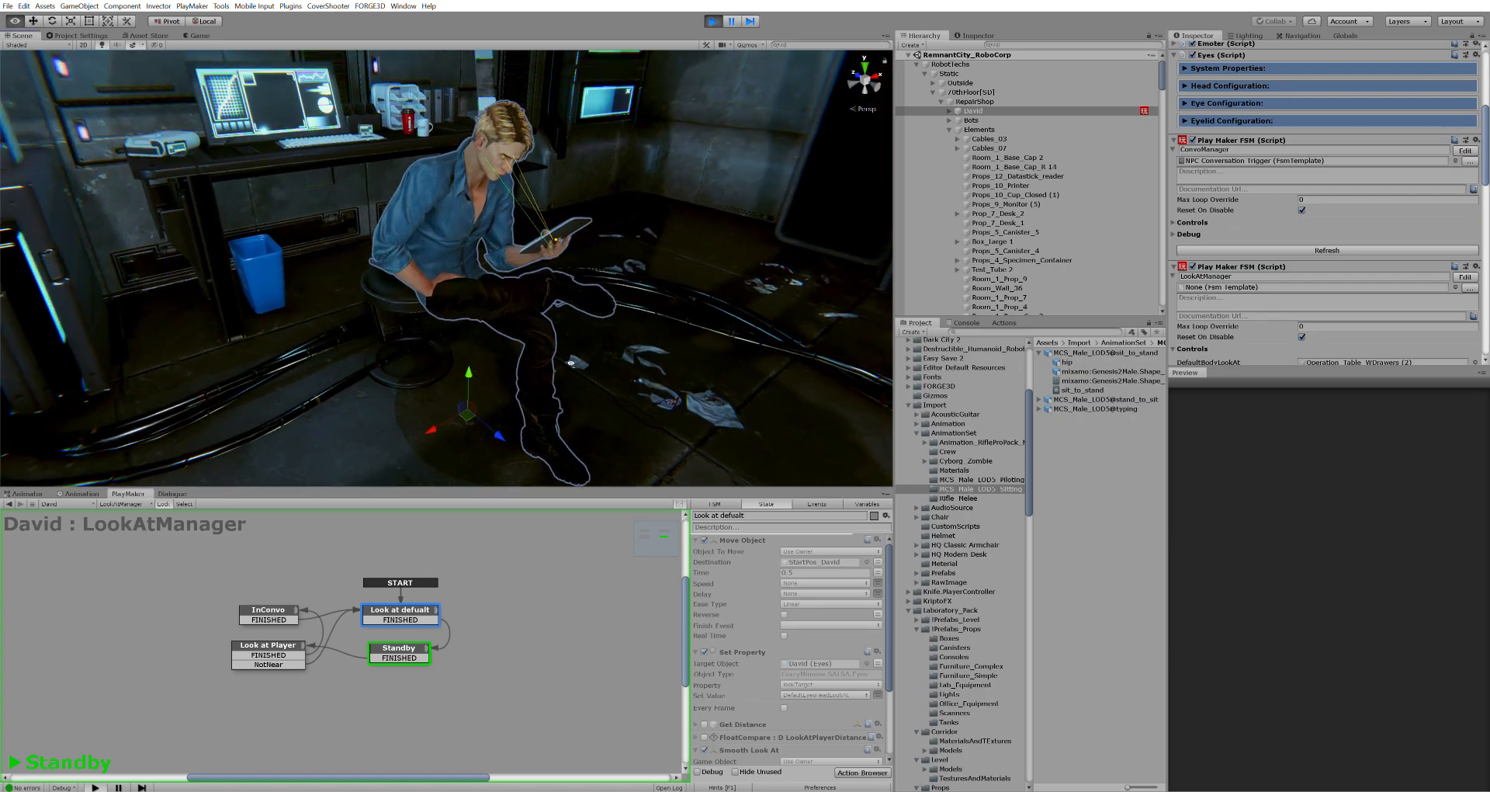
right_drag(435, 334, 446, 284)
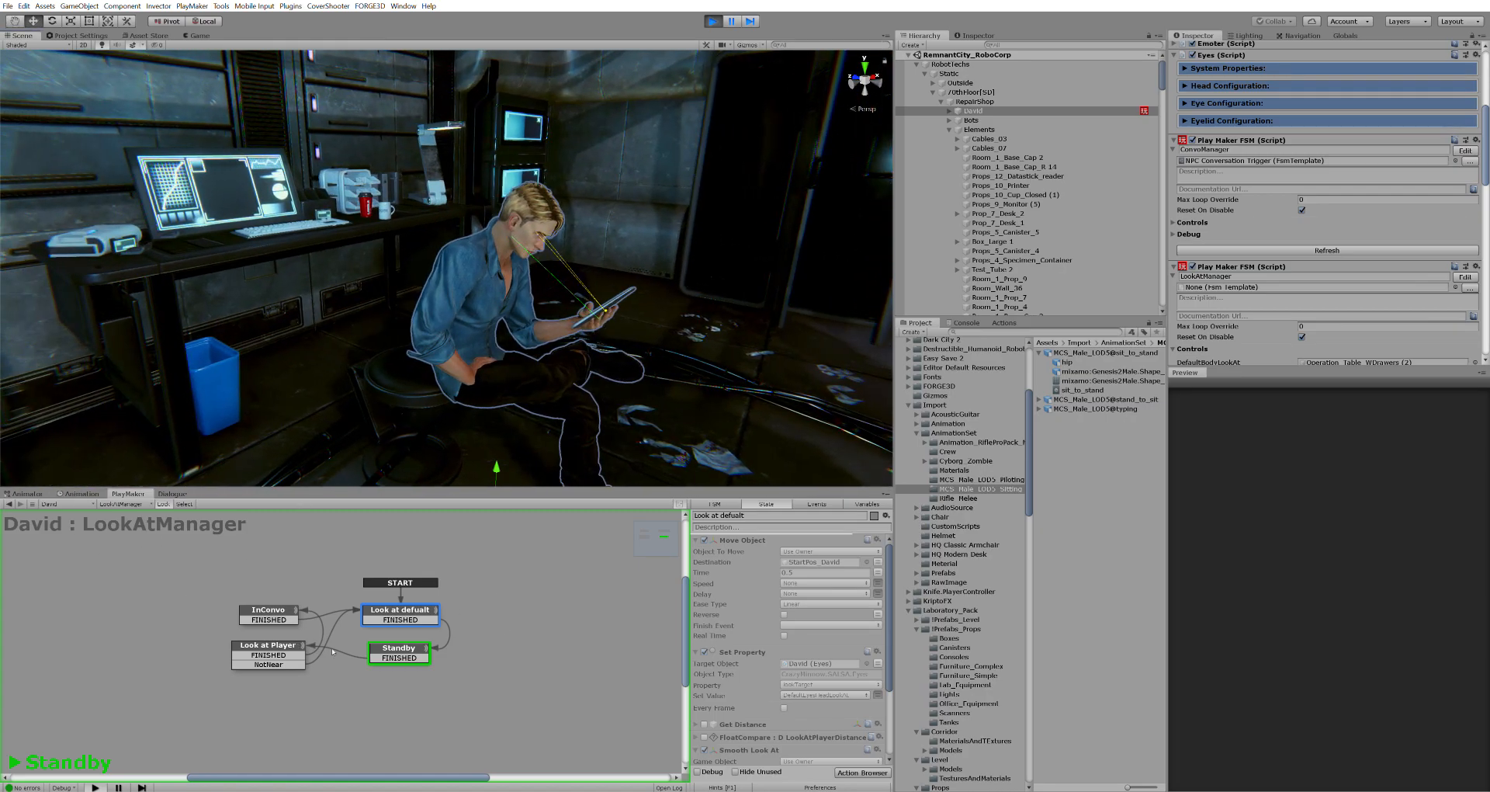
right_drag(503, 370, 560, 361)
right_drag(317, 466, 343, 486)
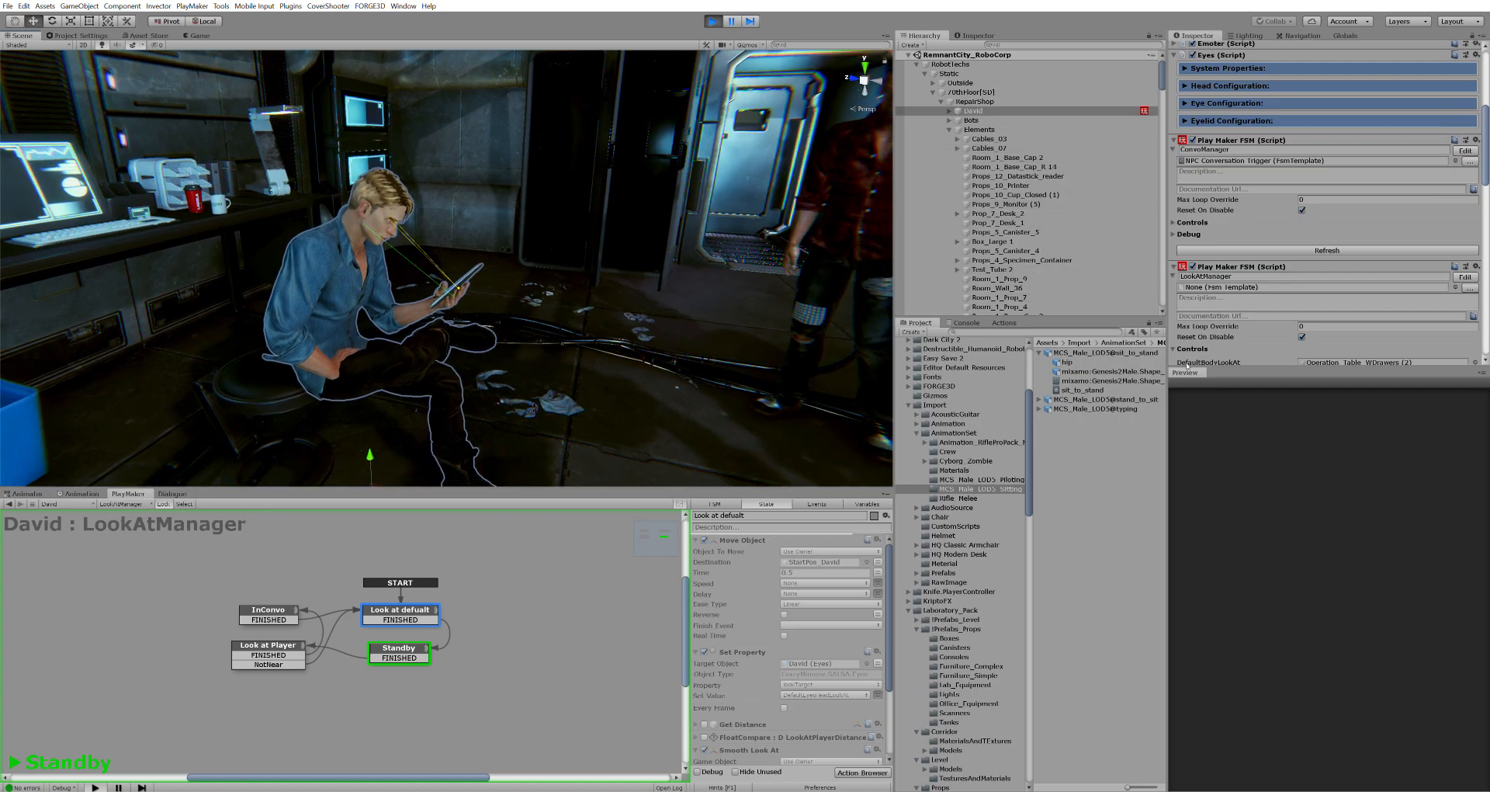
click(1237, 276)
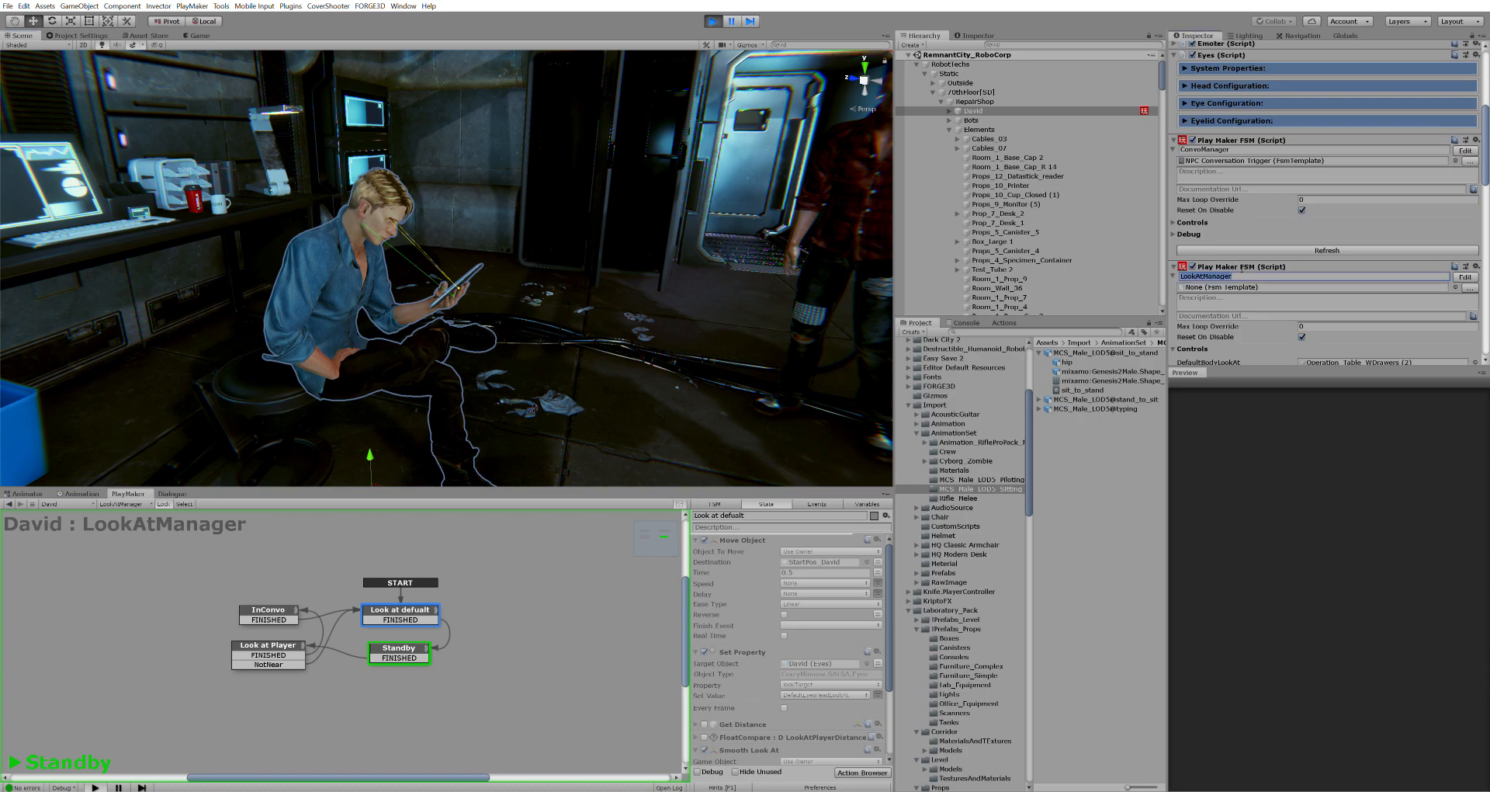
click(1242, 271)
mouse_move(557, 431)
right_down()
mouse_move(722, 390)
mouse_move(536, 413)
right_up()
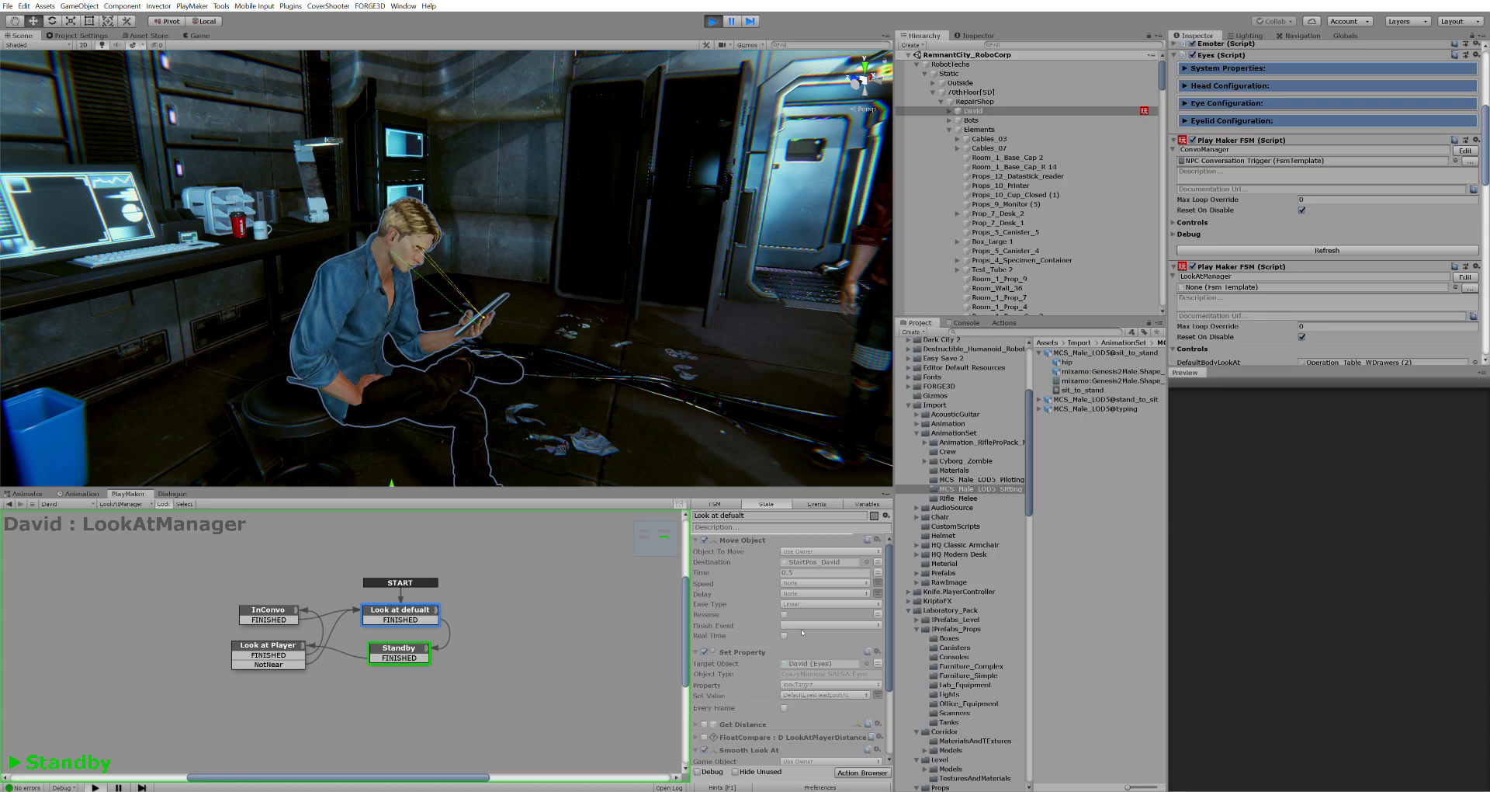
scroll(1249, 282, down, 3)
List LookAtManager's variables and inspect DefaultBodyLookAt, set to Operation_Table_WDrawers (2)
click(866, 503)
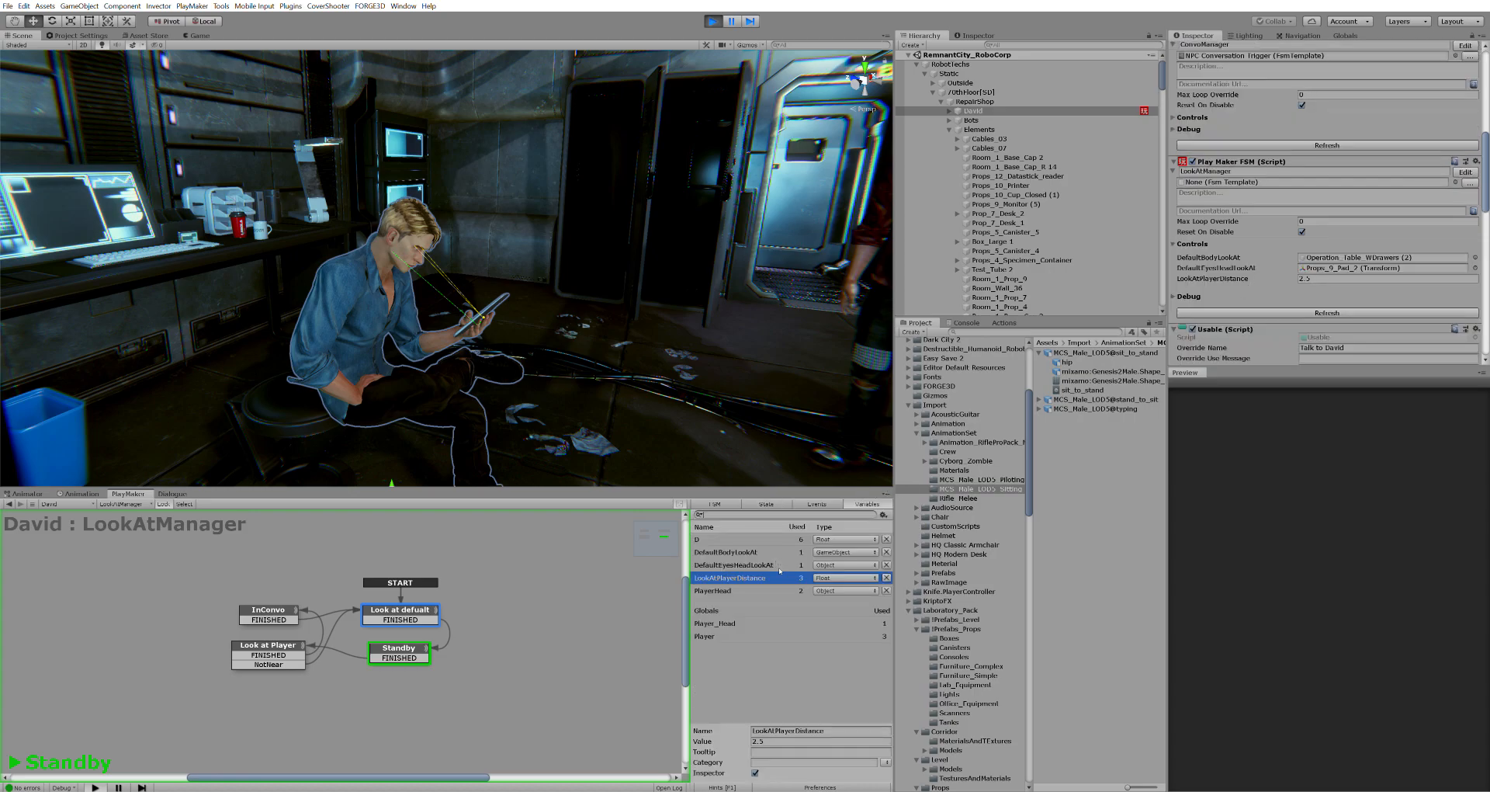
click(738, 552)
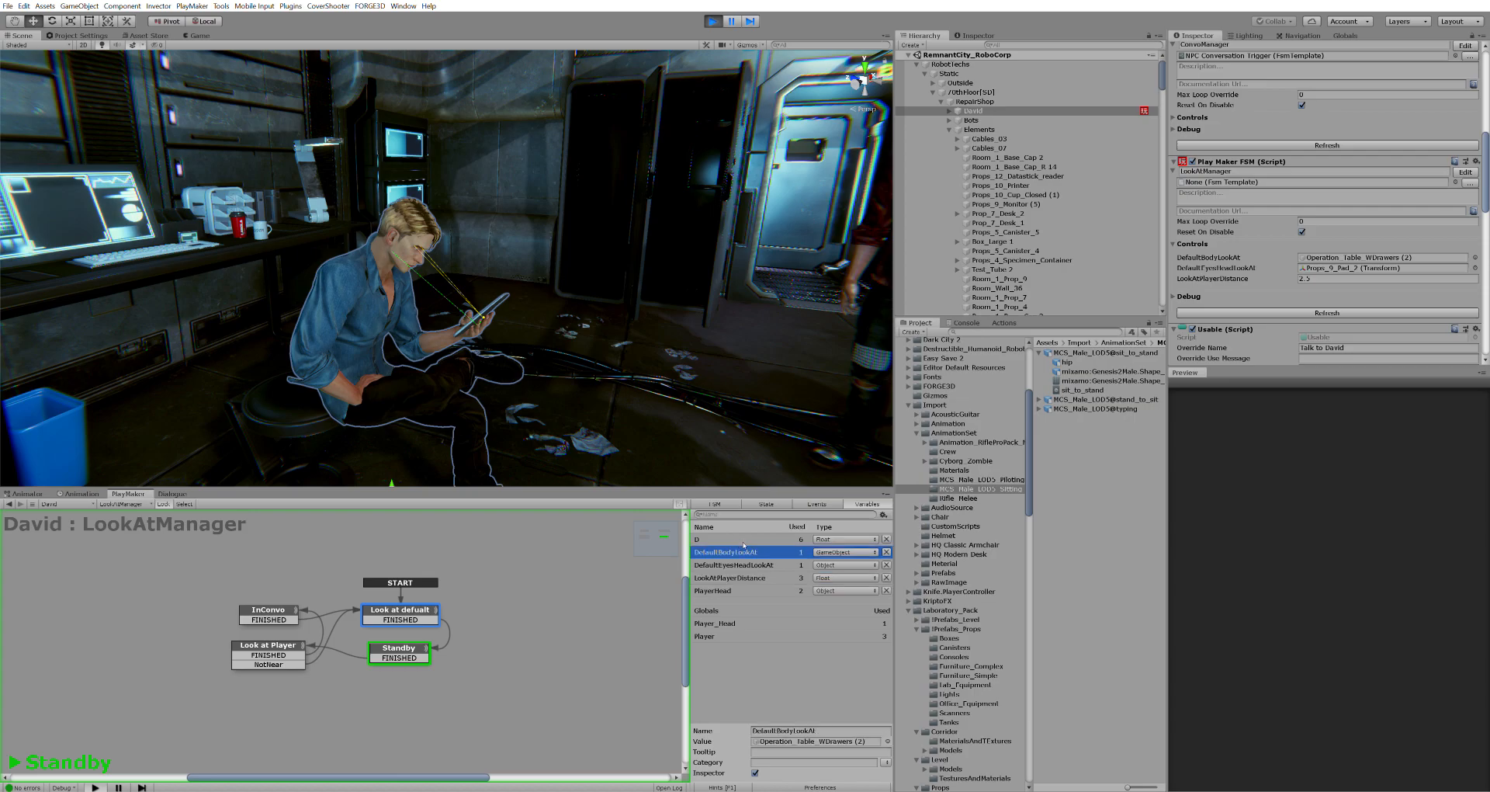
right_drag(435, 342, 598, 397)
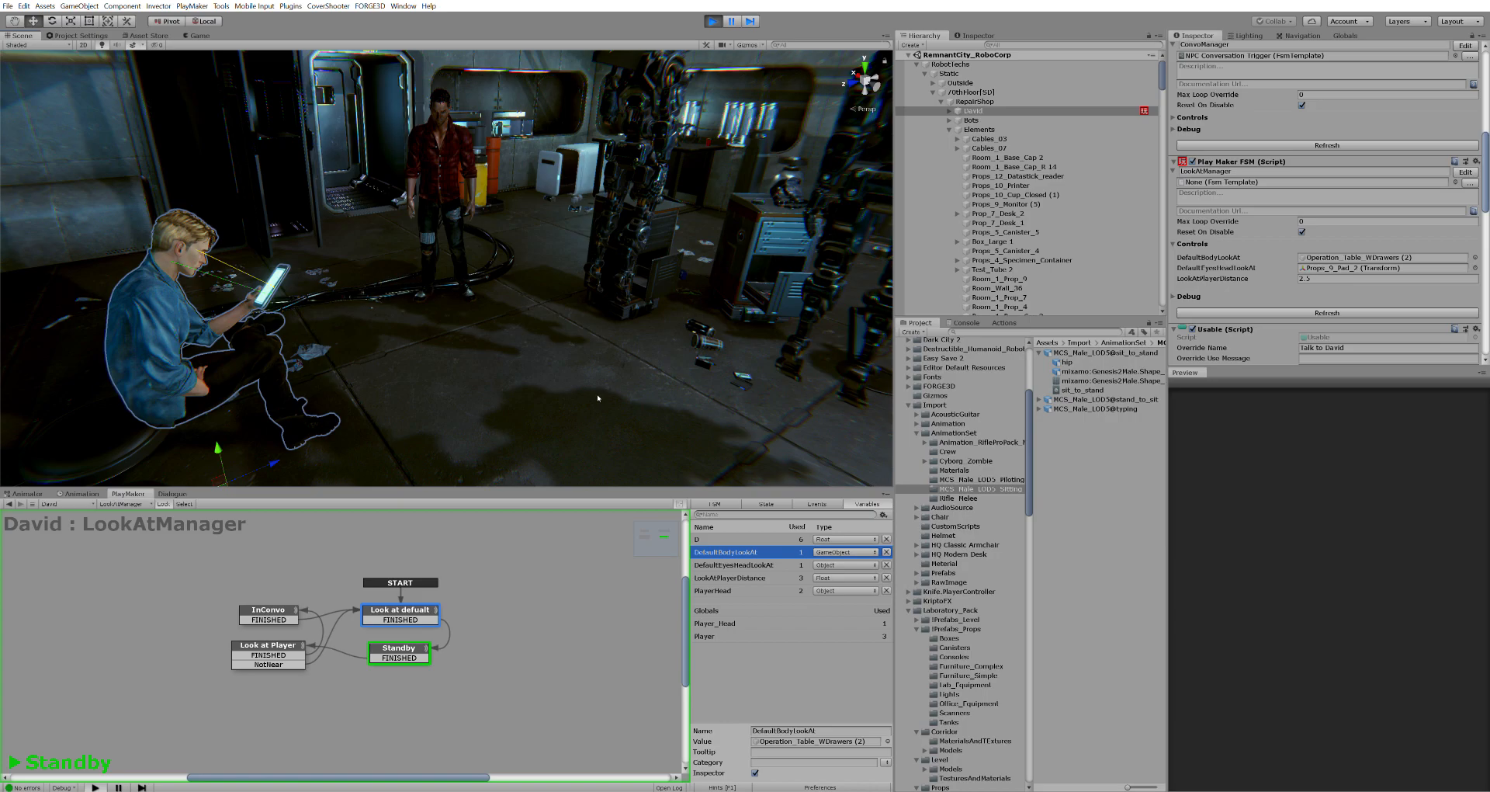
right_drag(598, 397, 588, 342)
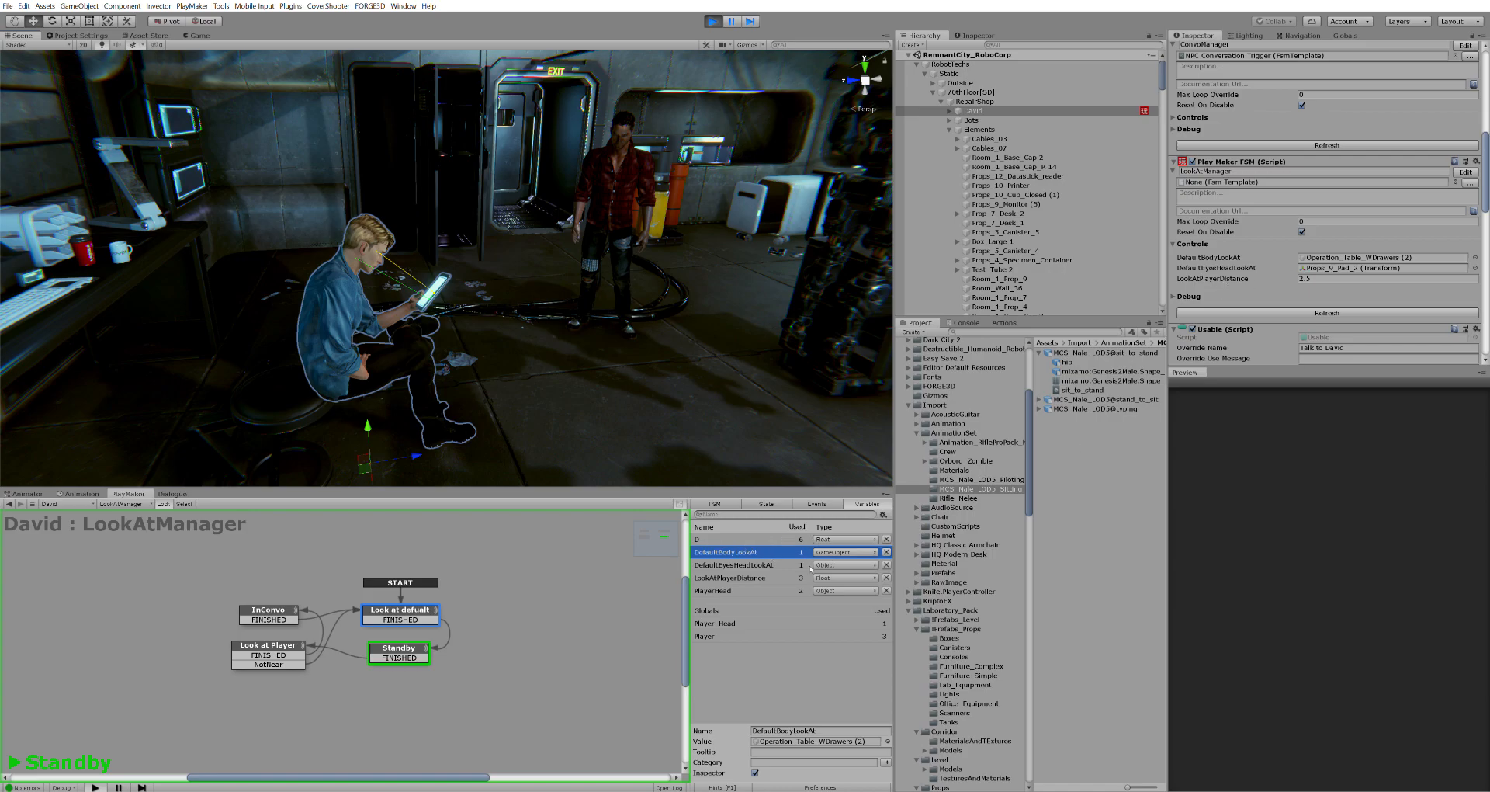
Locate Operation_Table_WDrawers (2) from the variable and select it in the Hierarchy
click(790, 740)
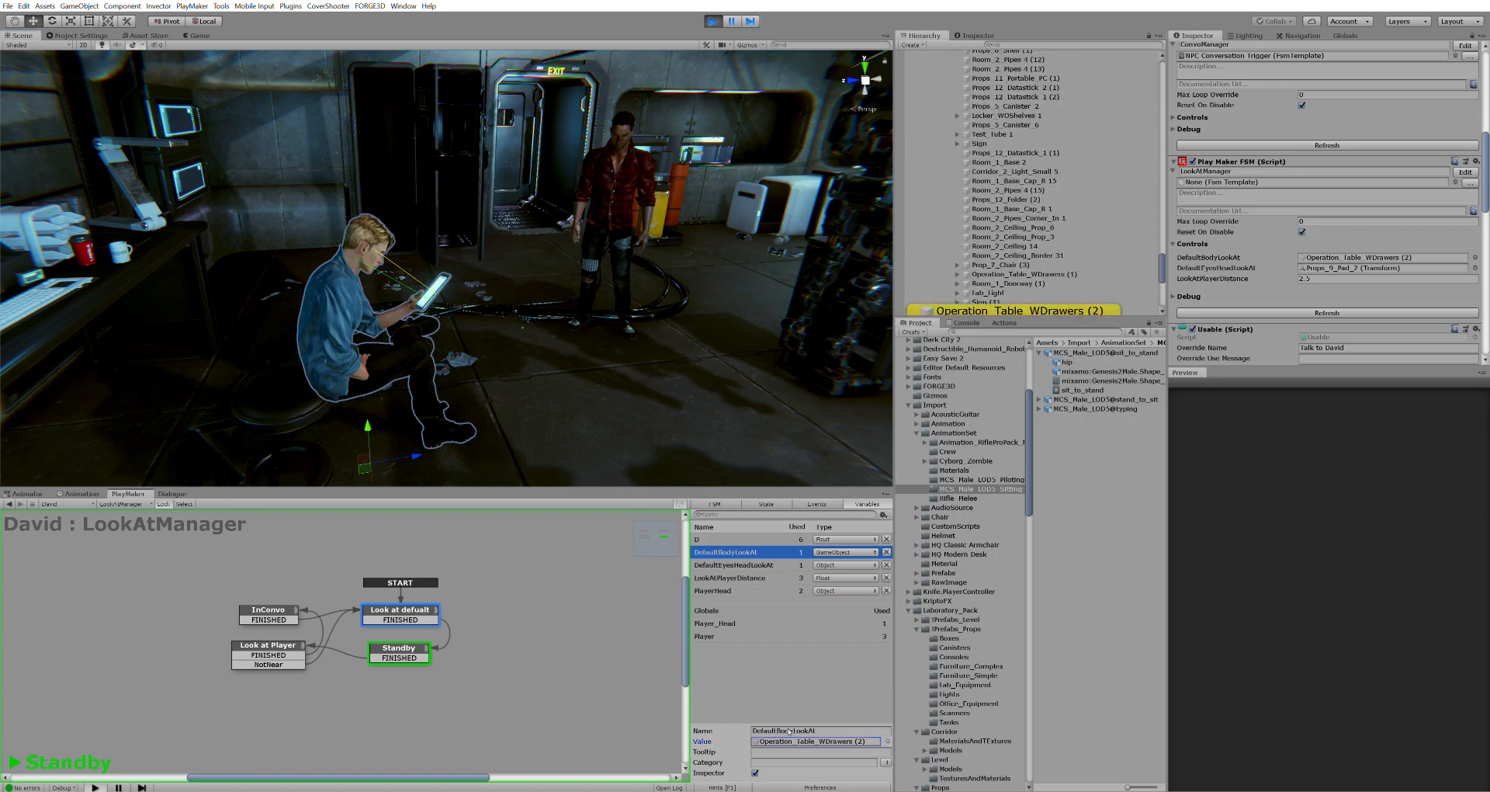
right_drag(662, 352, 776, 365)
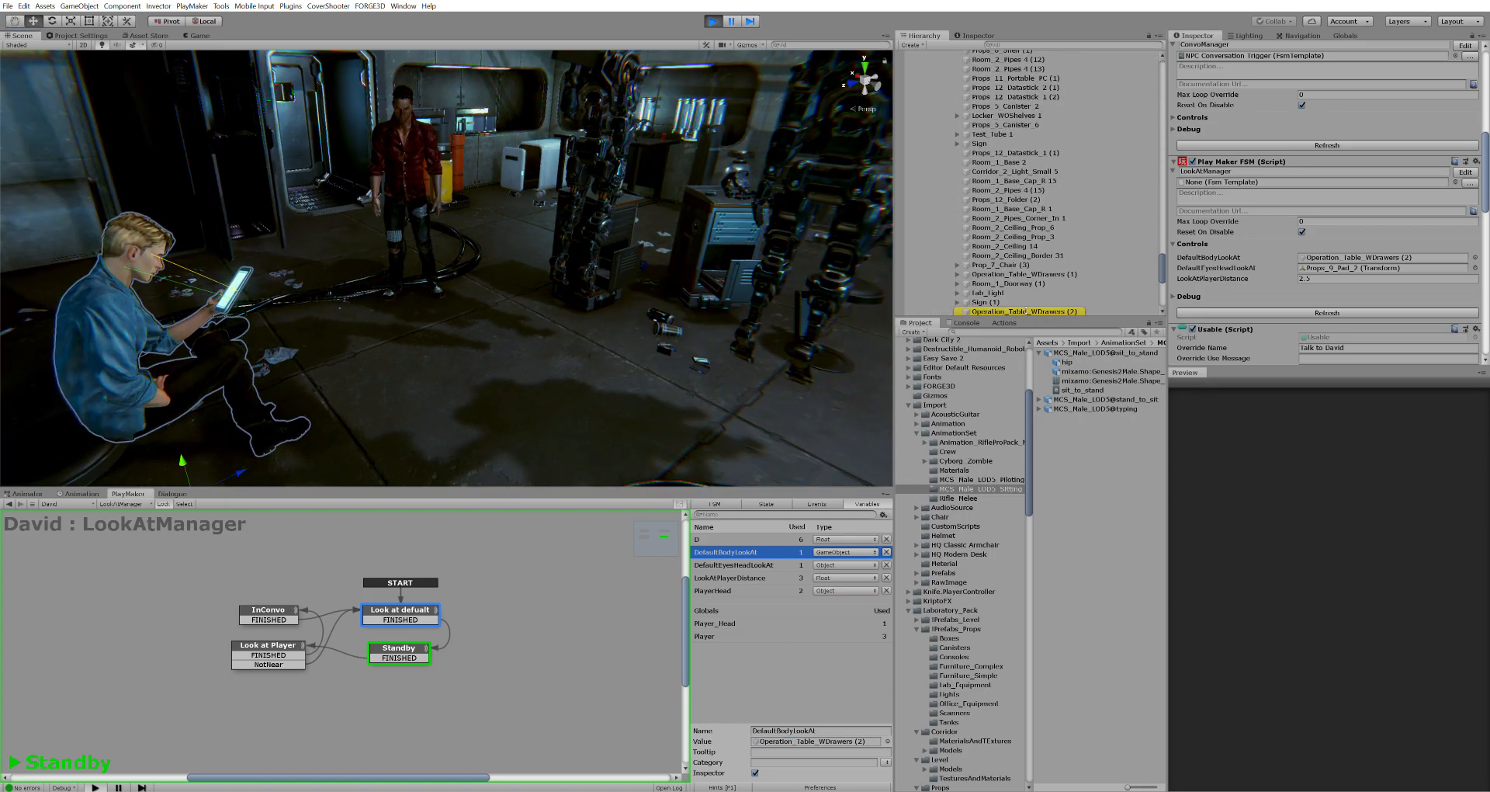
click(1027, 302)
click(1023, 304)
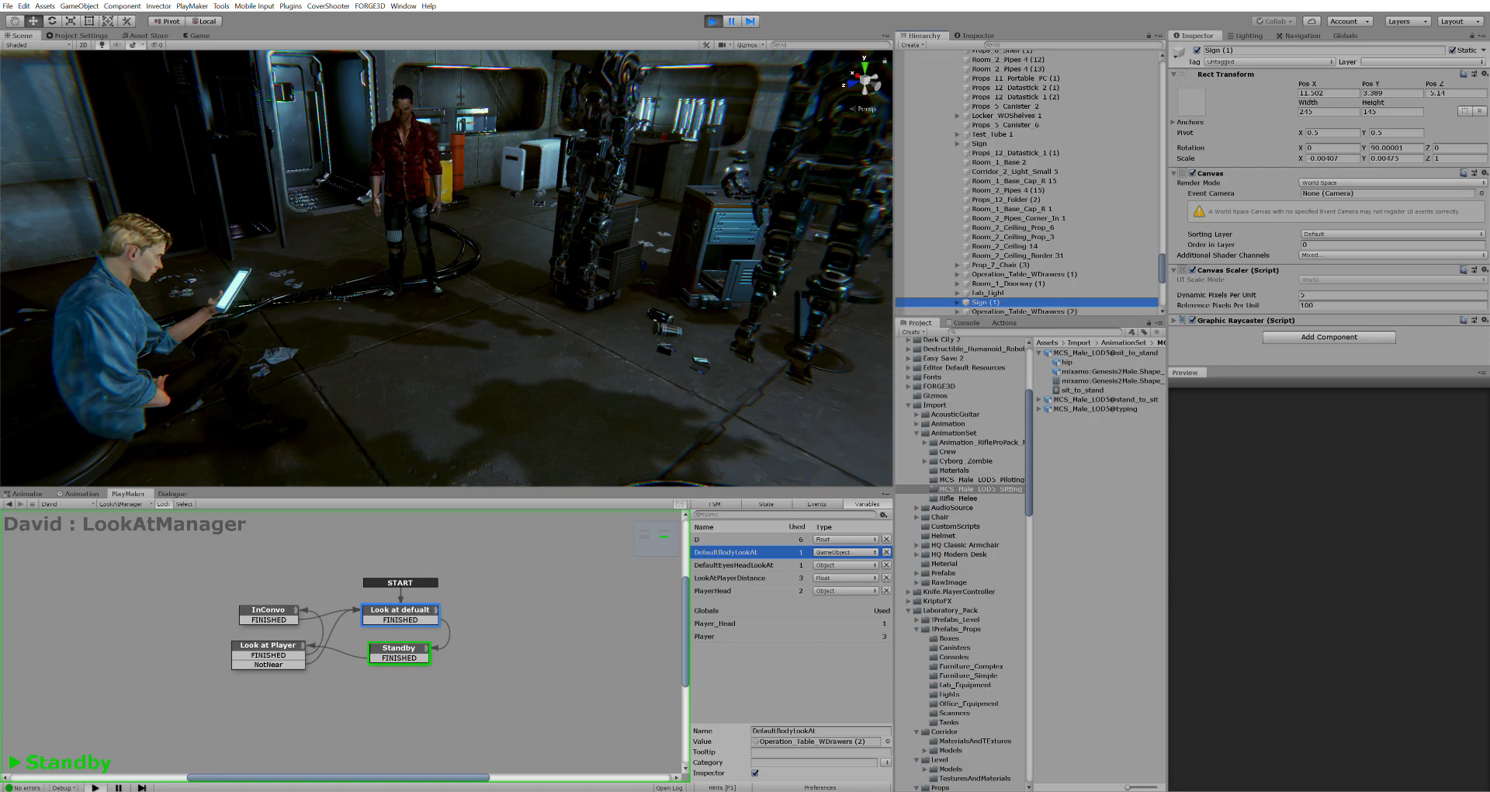
click(994, 311)
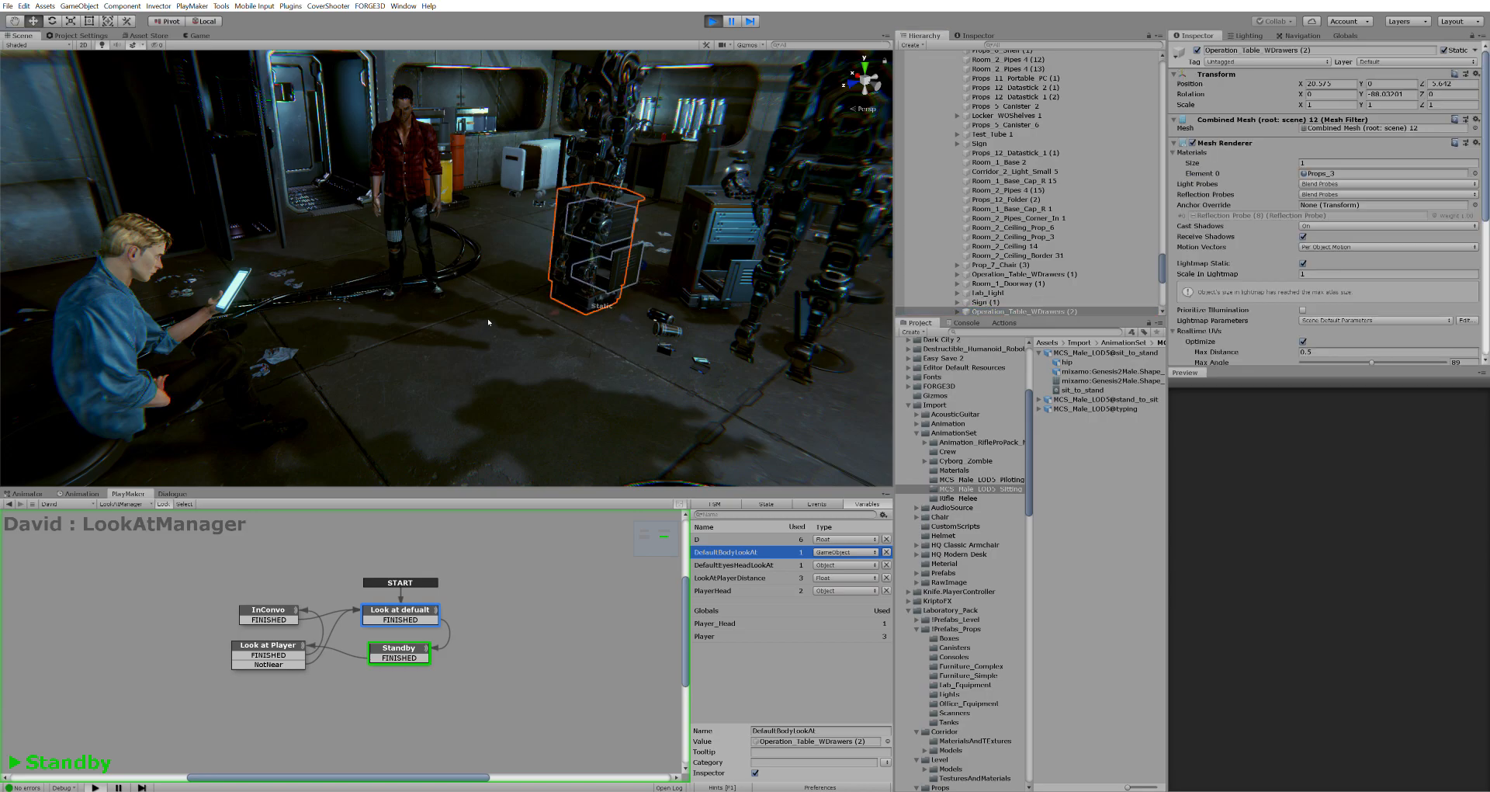
Frame and orbit around the operating table, then return to the Look at defualt state's actions
key(f)
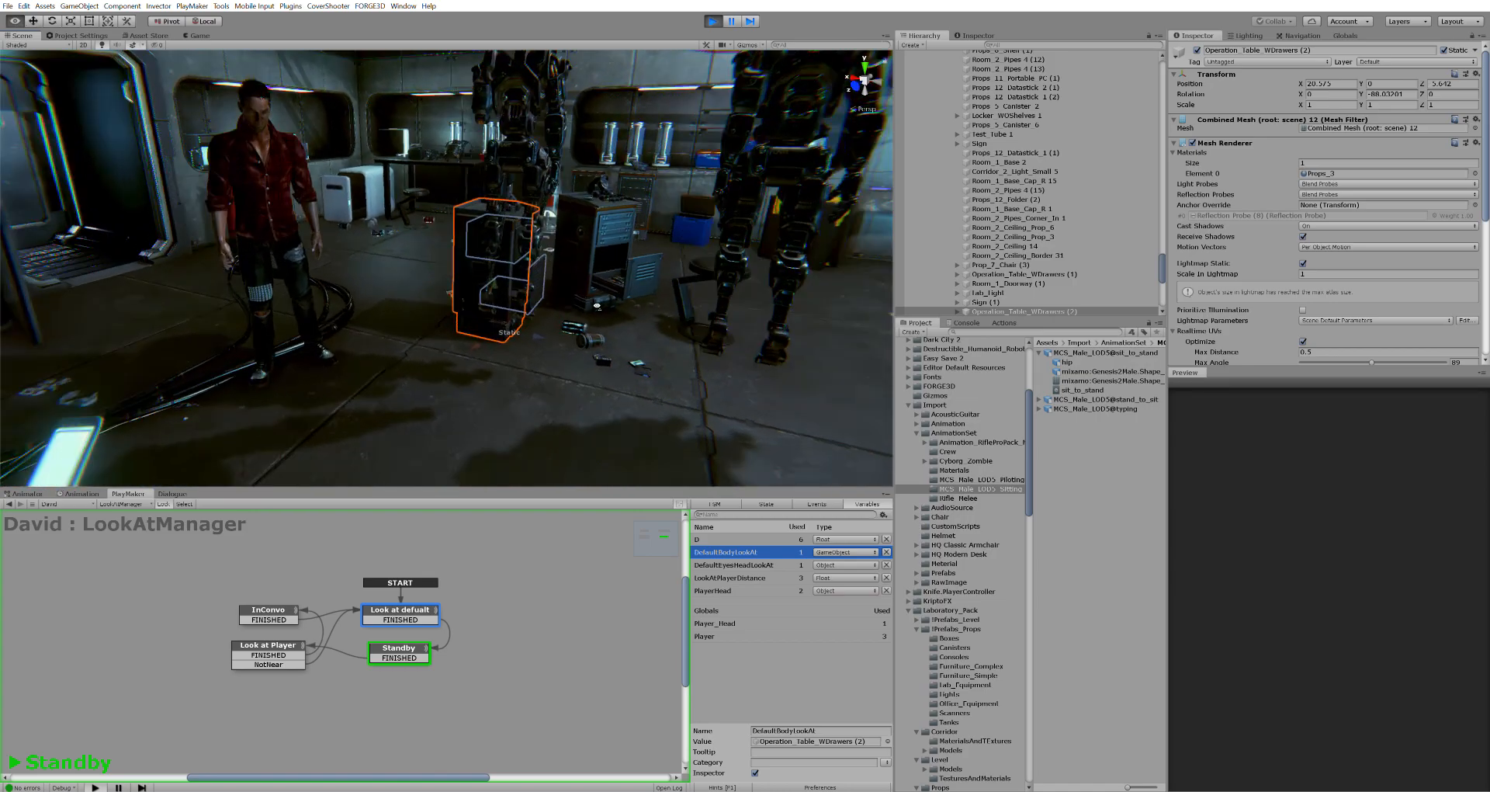
alt+drag(551, 370, 642, 296)
right_drag(642, 296, 435, 312)
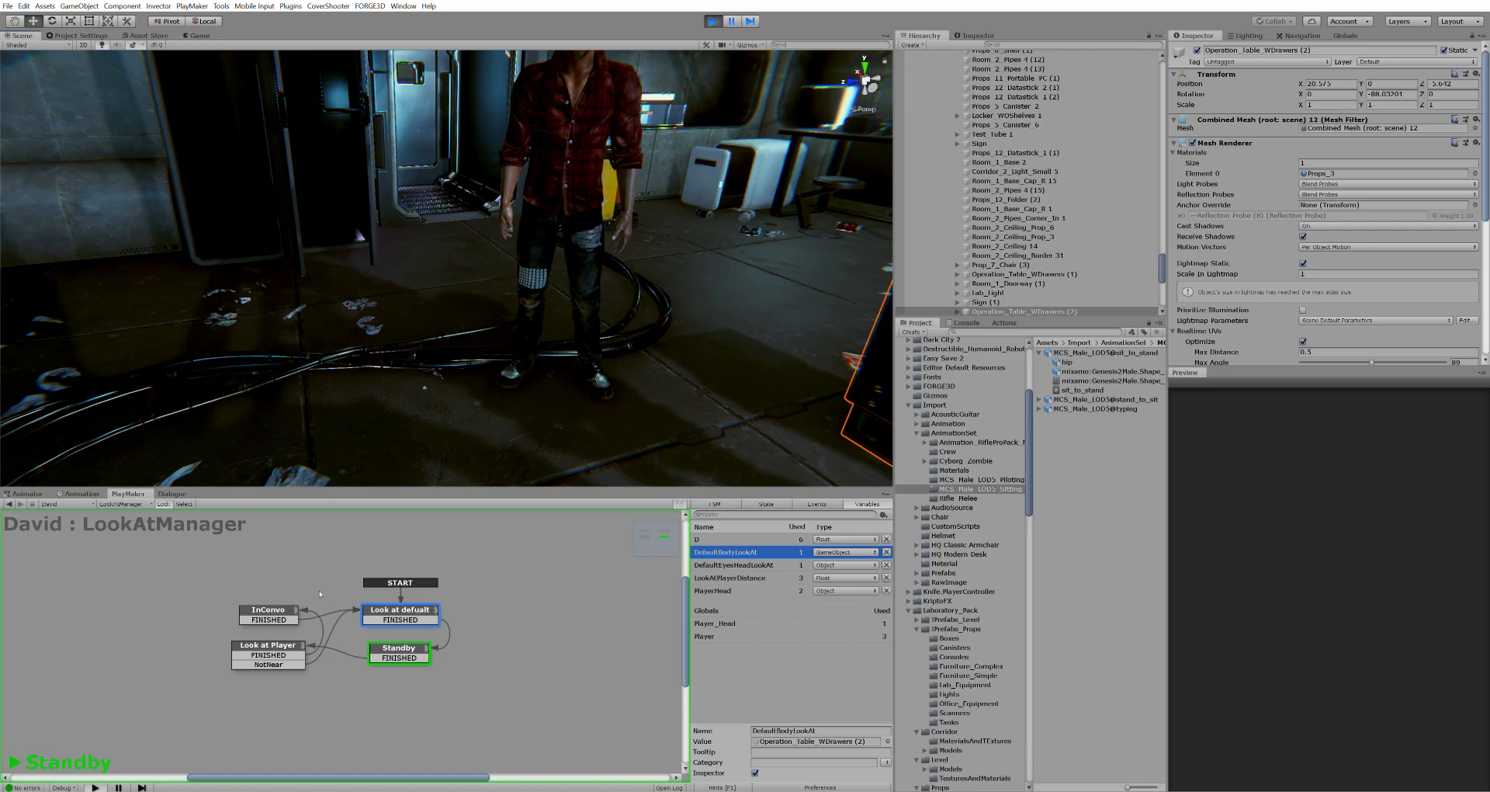
click(753, 504)
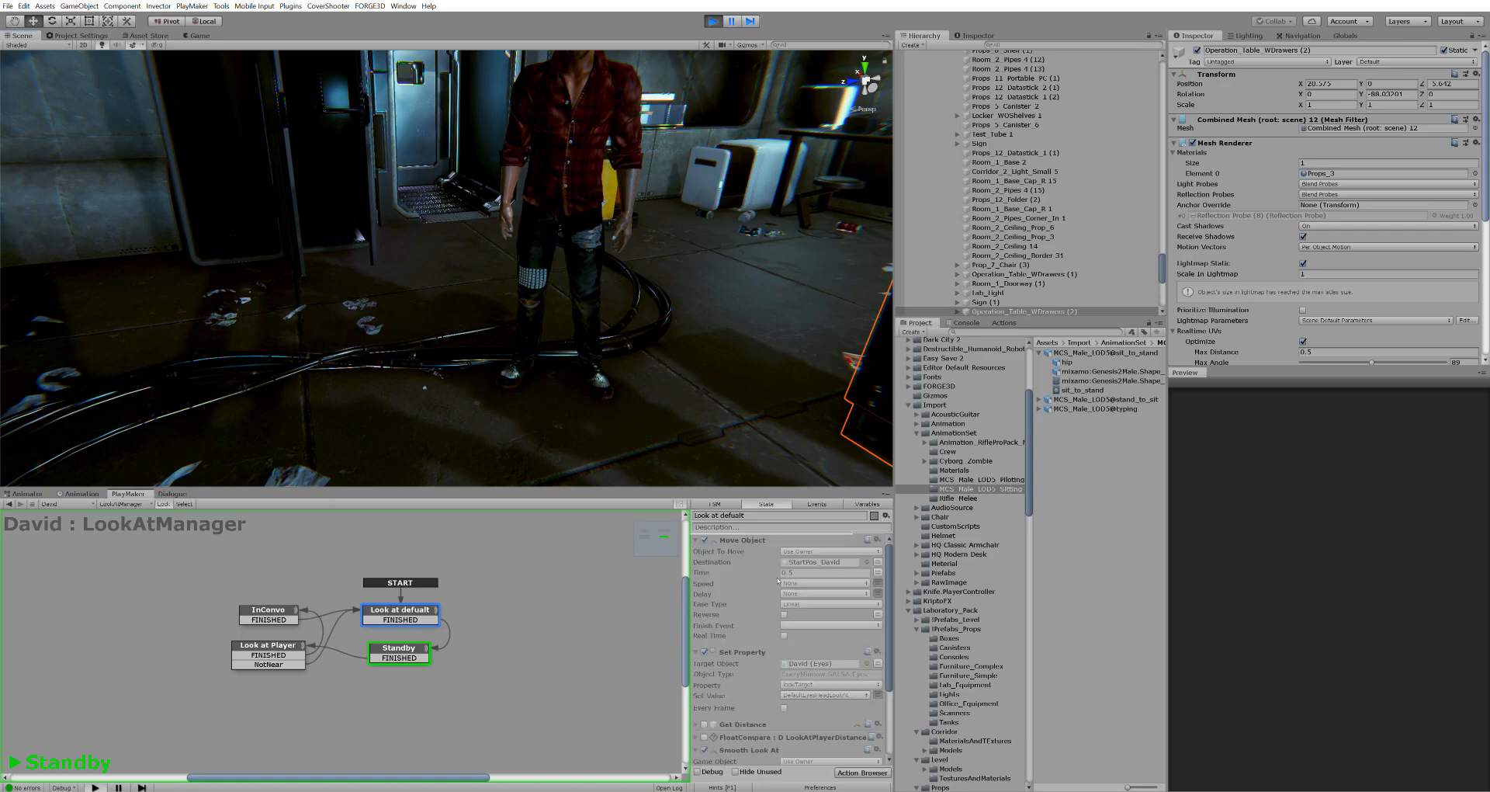
Select the Set Property action, locate its target David, and expand the Eyes script's System Properties
scroll(792, 579, down, 1)
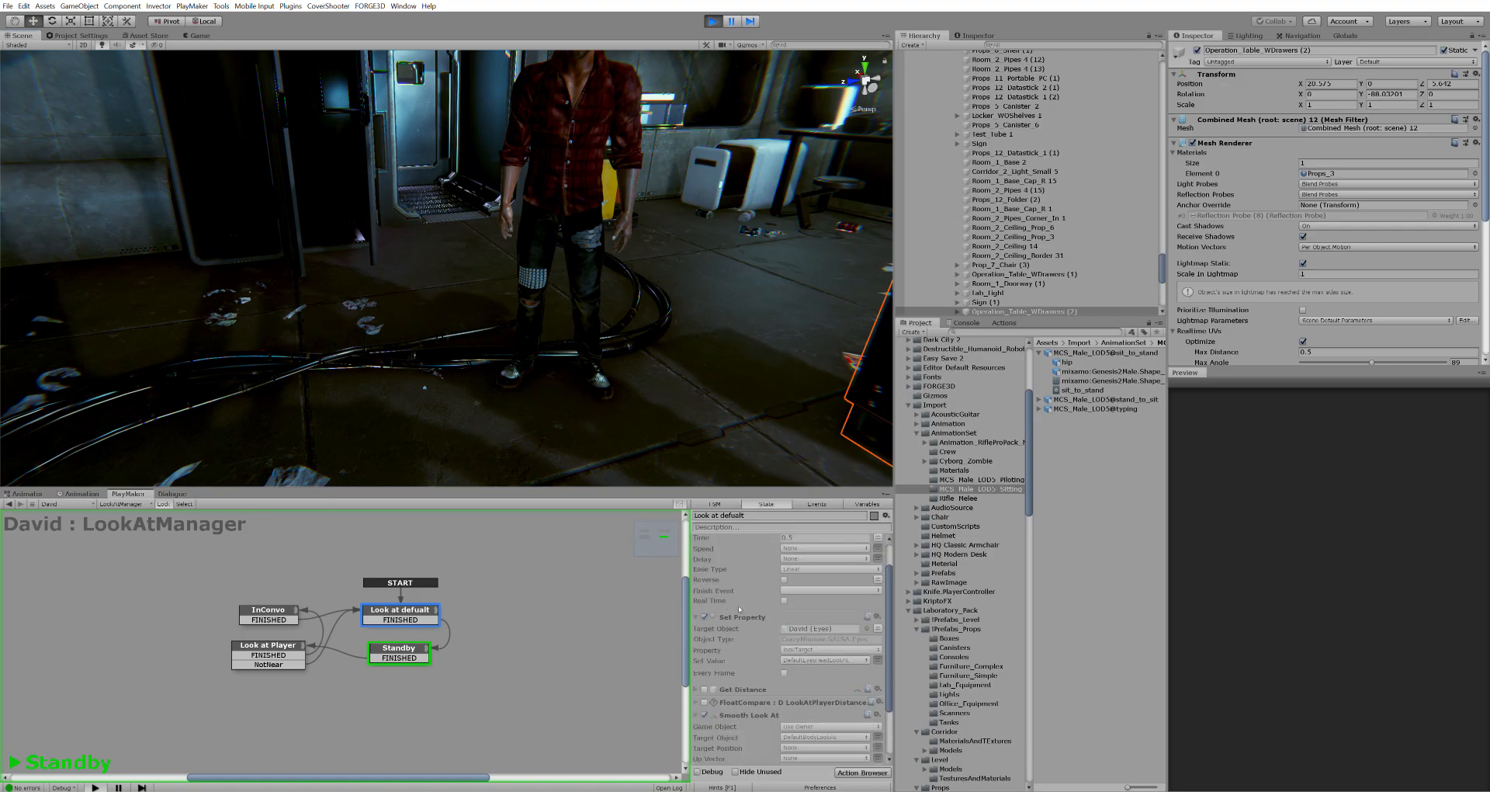
click(739, 611)
click(802, 625)
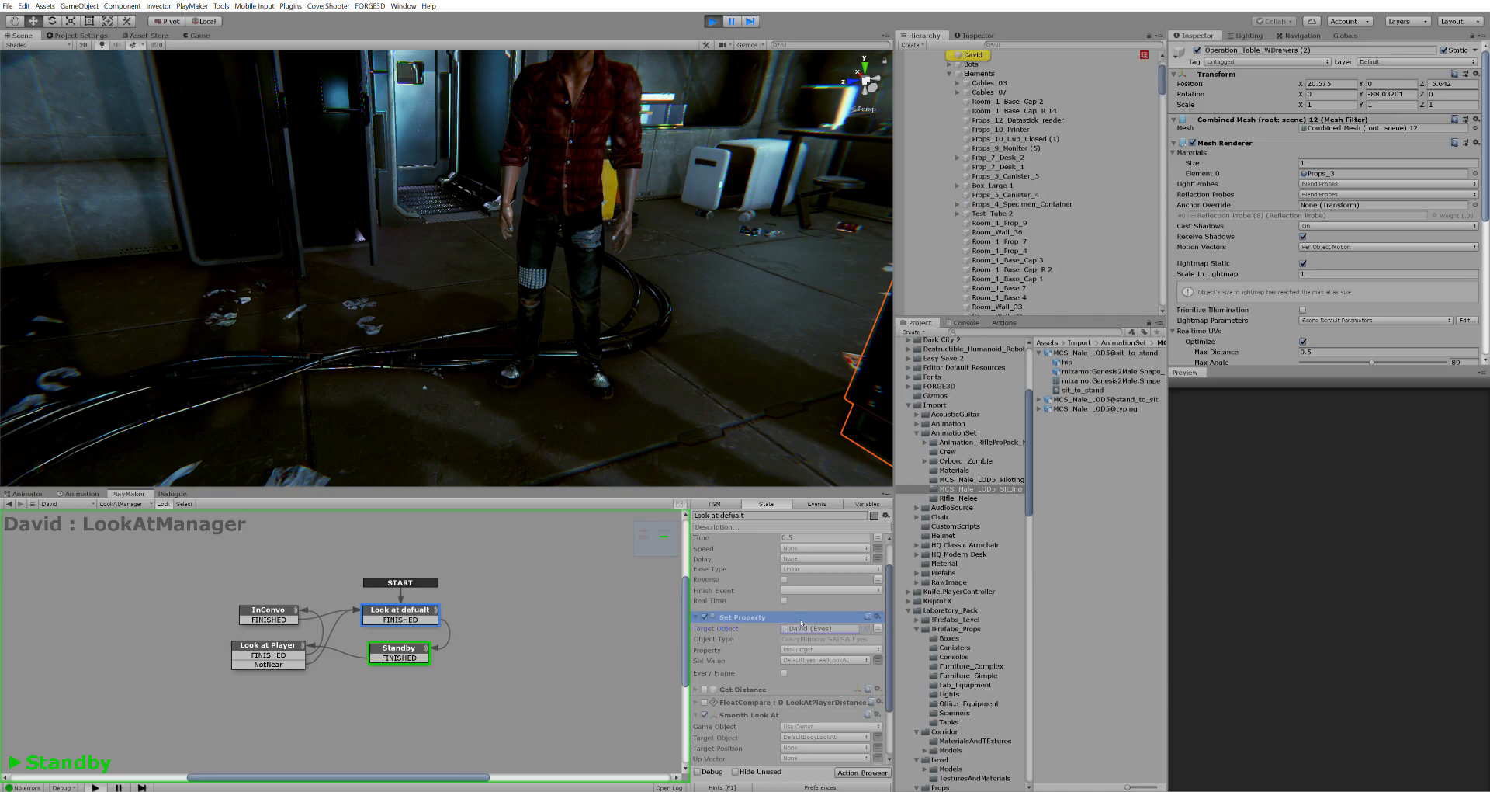
click(995, 50)
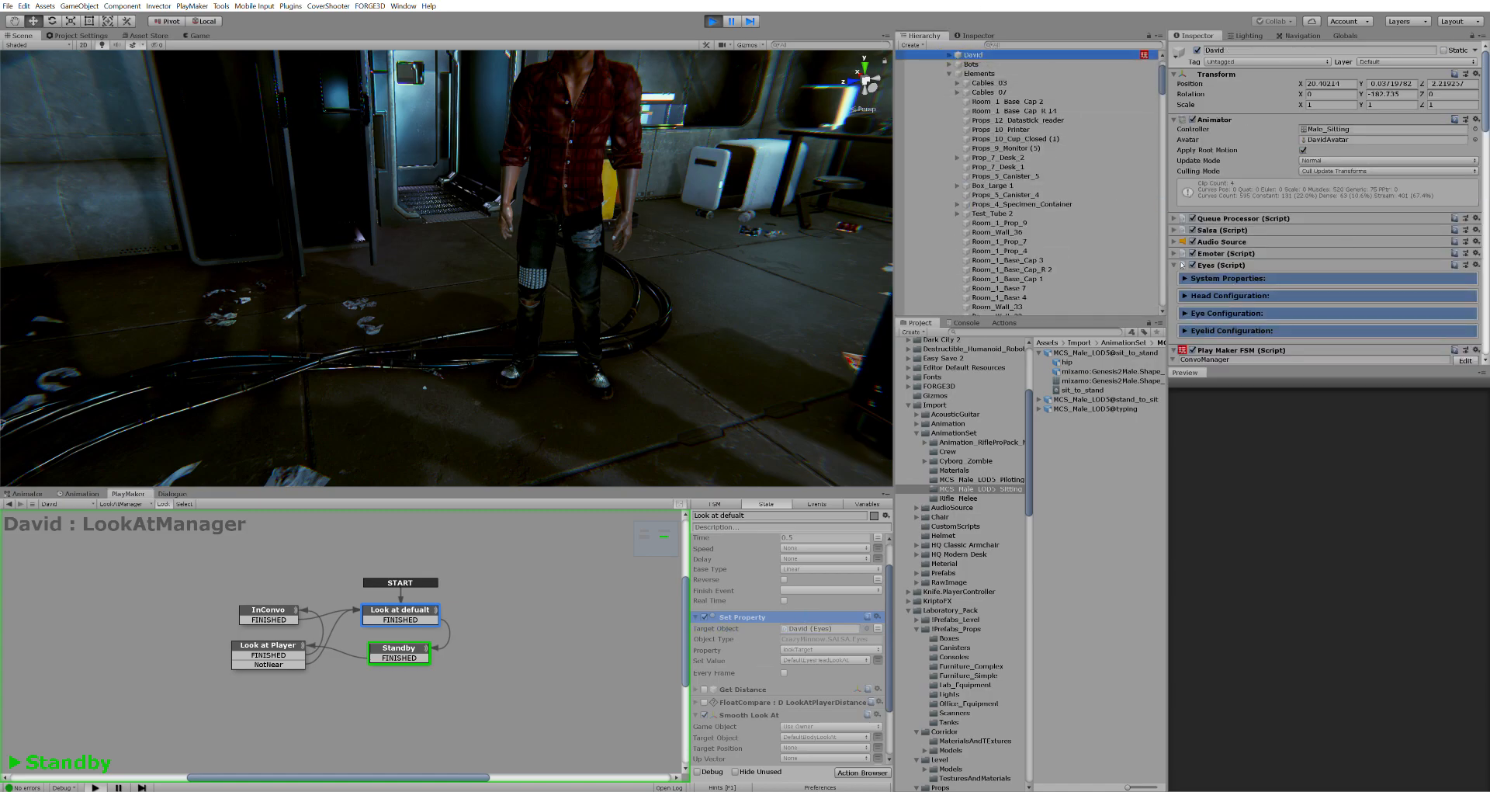
click(1193, 278)
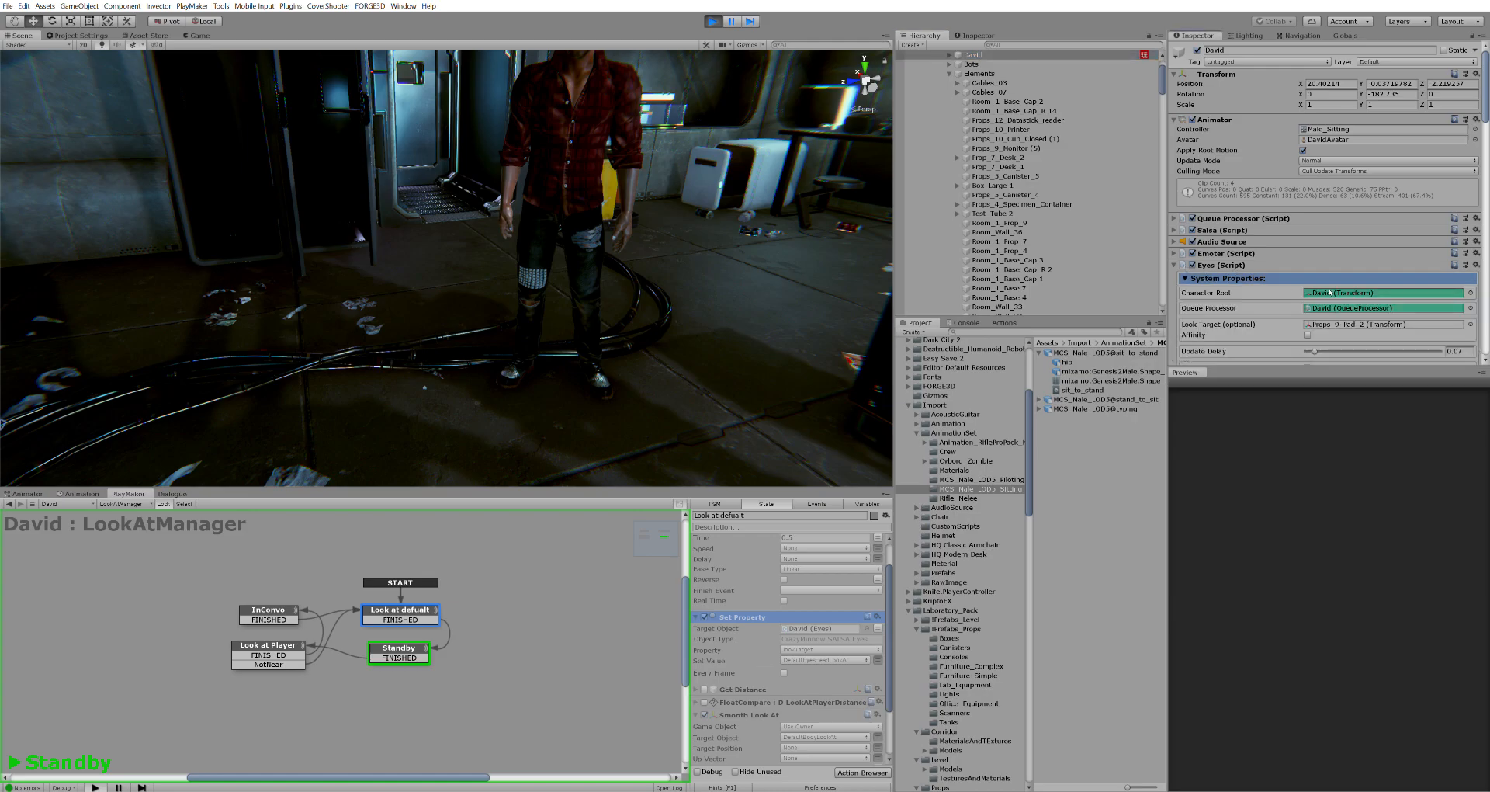
scroll(1352, 246, down, 3)
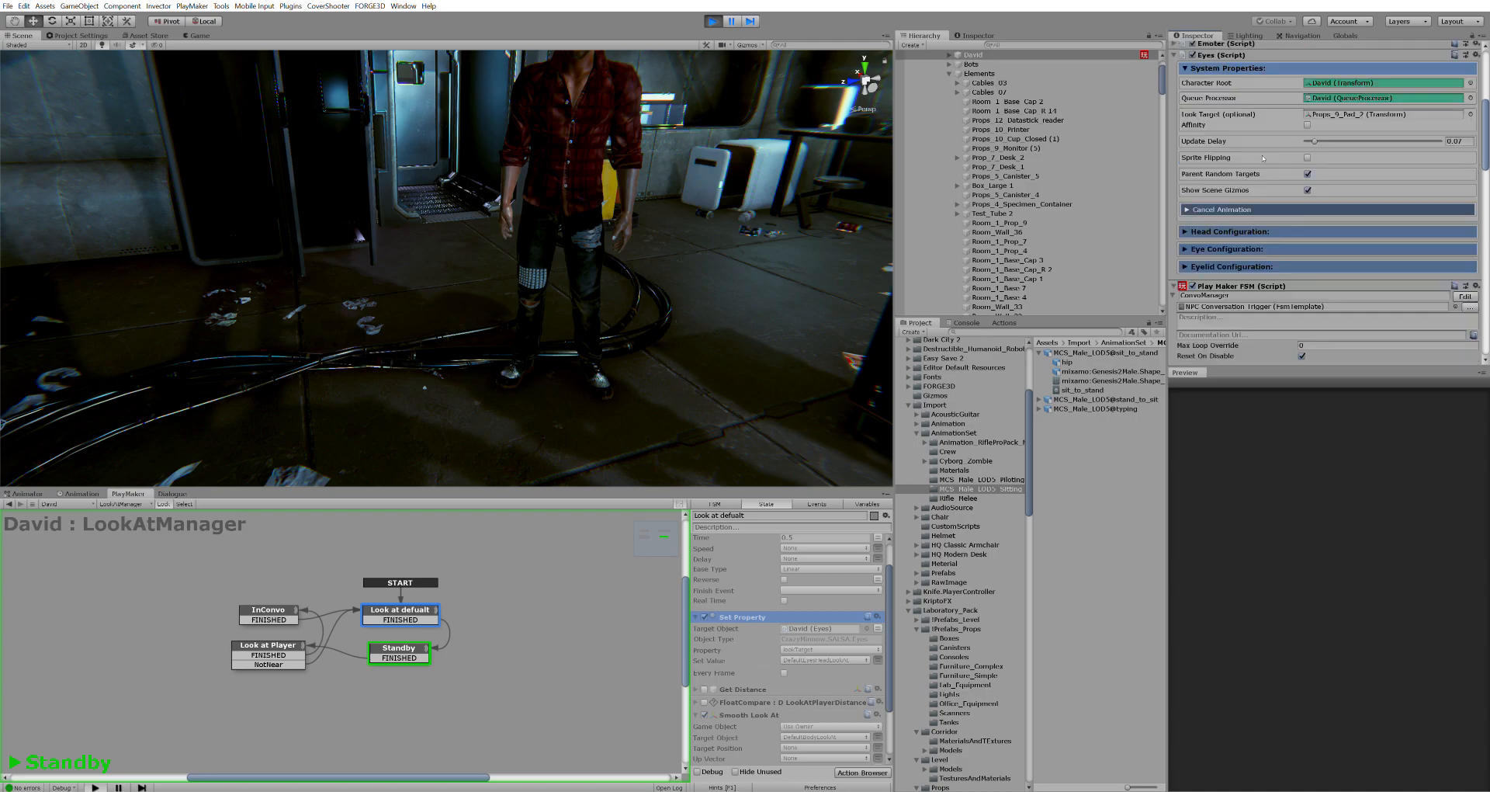
Orbit close to seated David and locate the Eyes look target Props_9_Pad_2 under CC_Base_L_Hand
right_drag(827, 320, 549, 330)
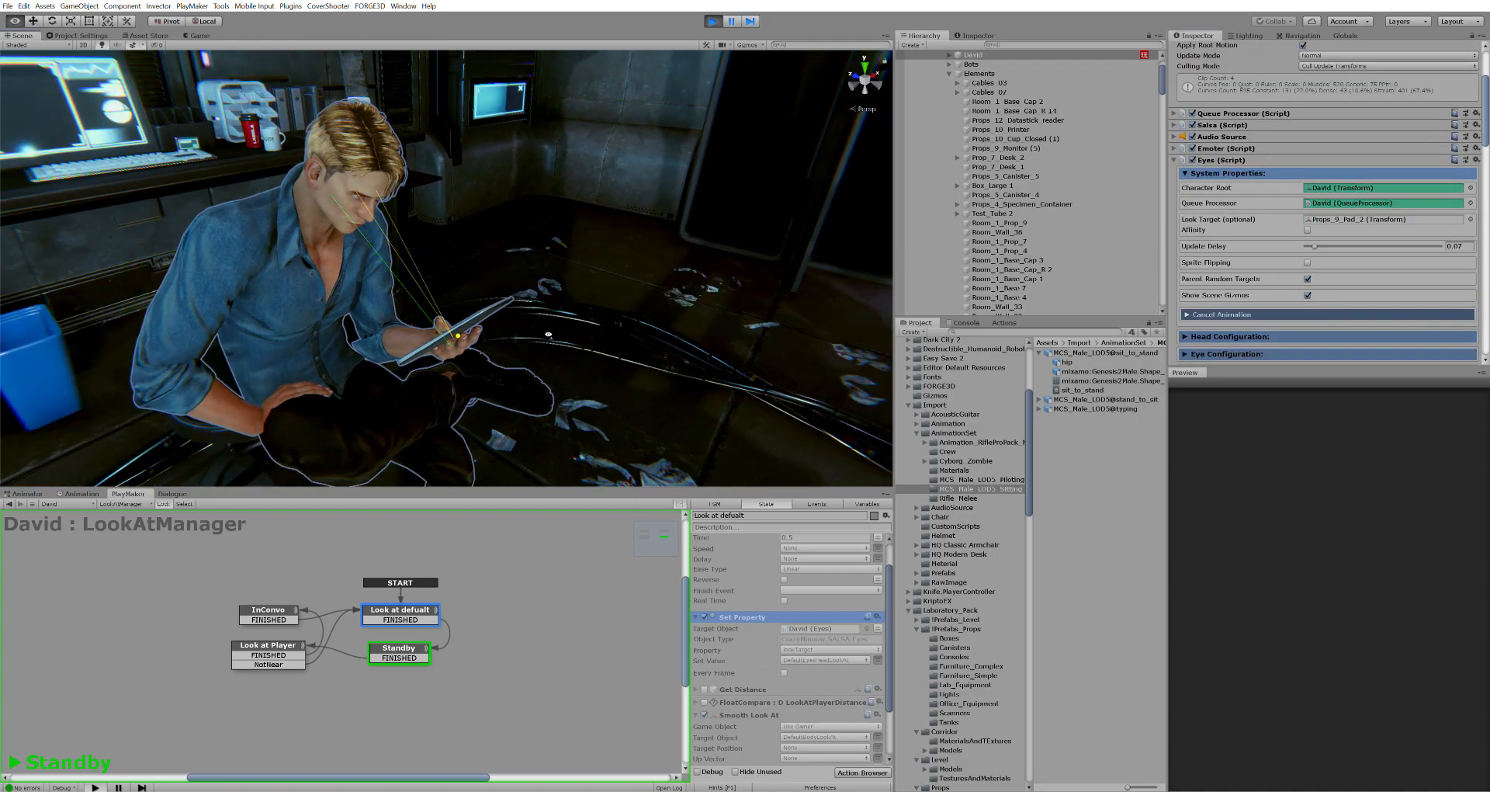
right_drag(303, 425, 326, 416)
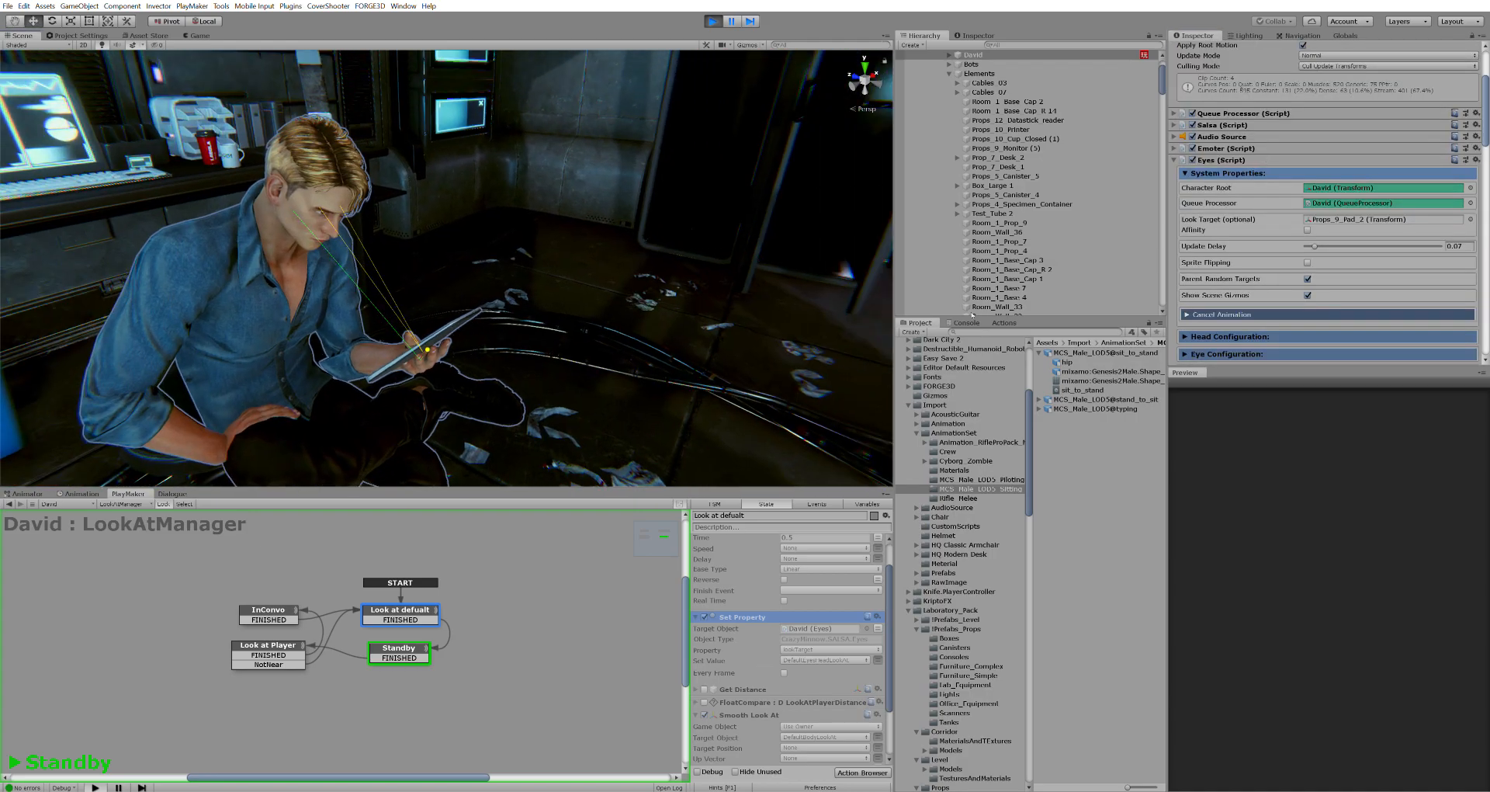
right_drag(712, 324, 711, 339)
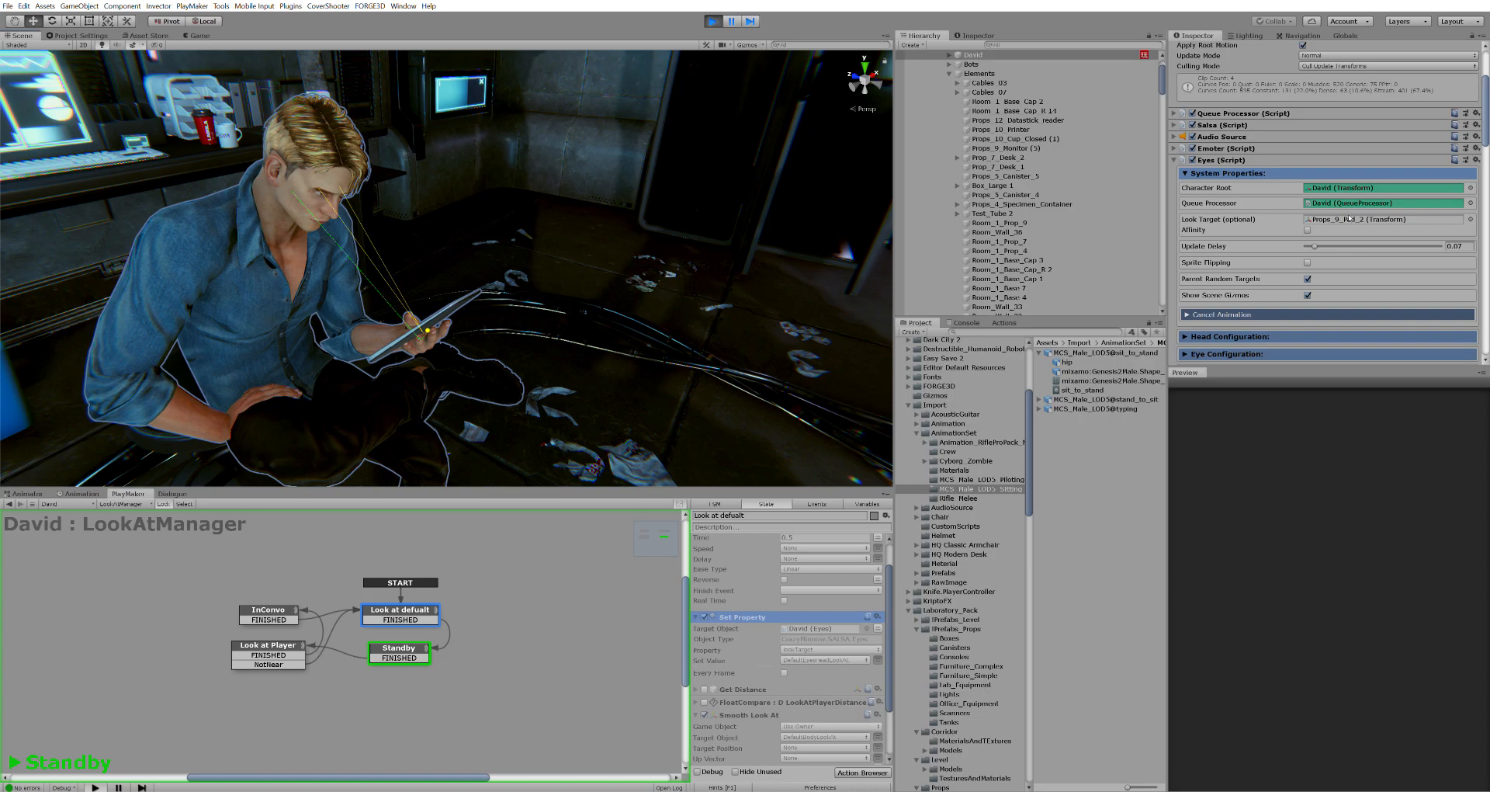
right_drag(689, 284, 632, 303)
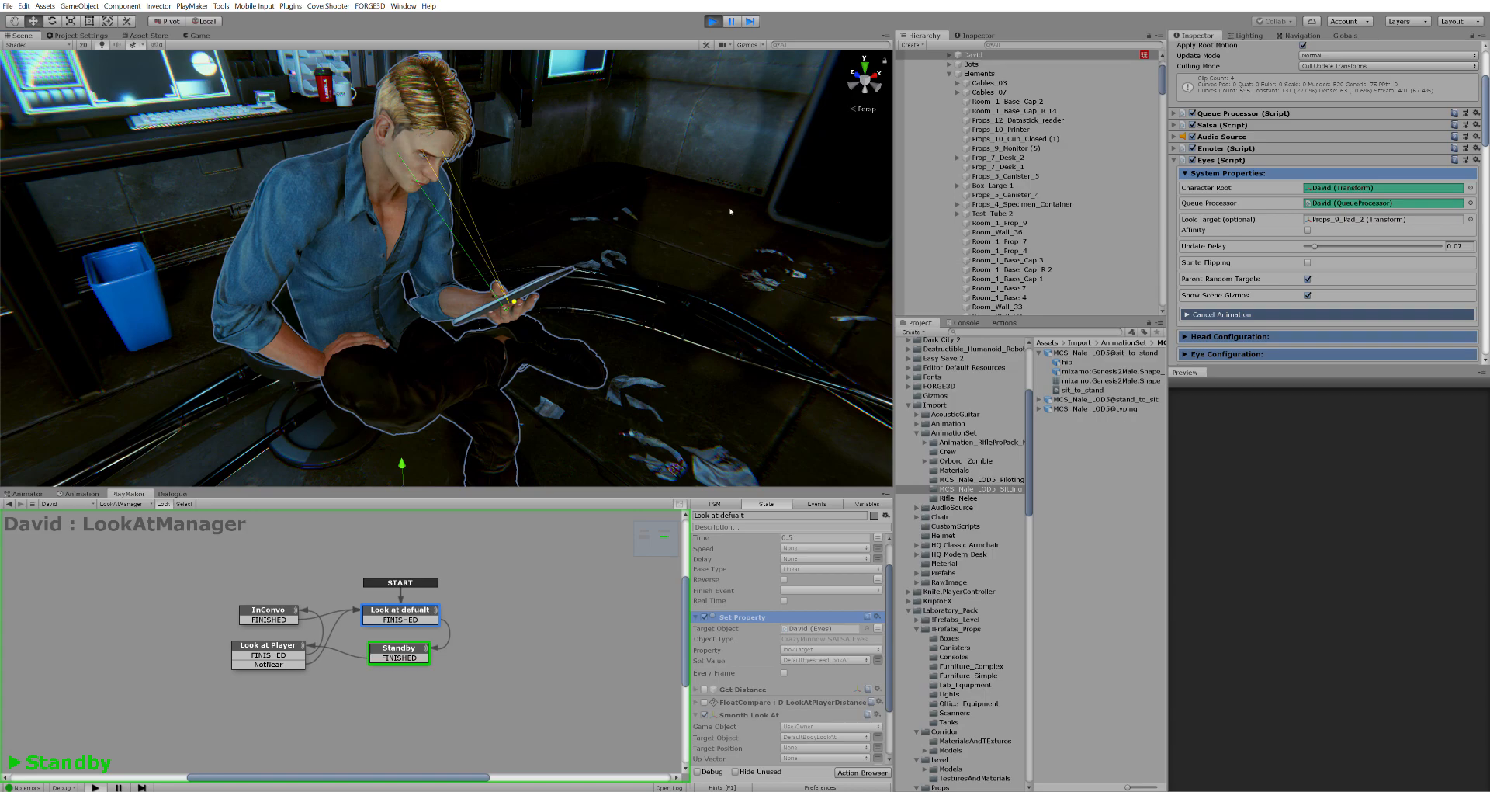
right_drag(725, 204, 681, 177)
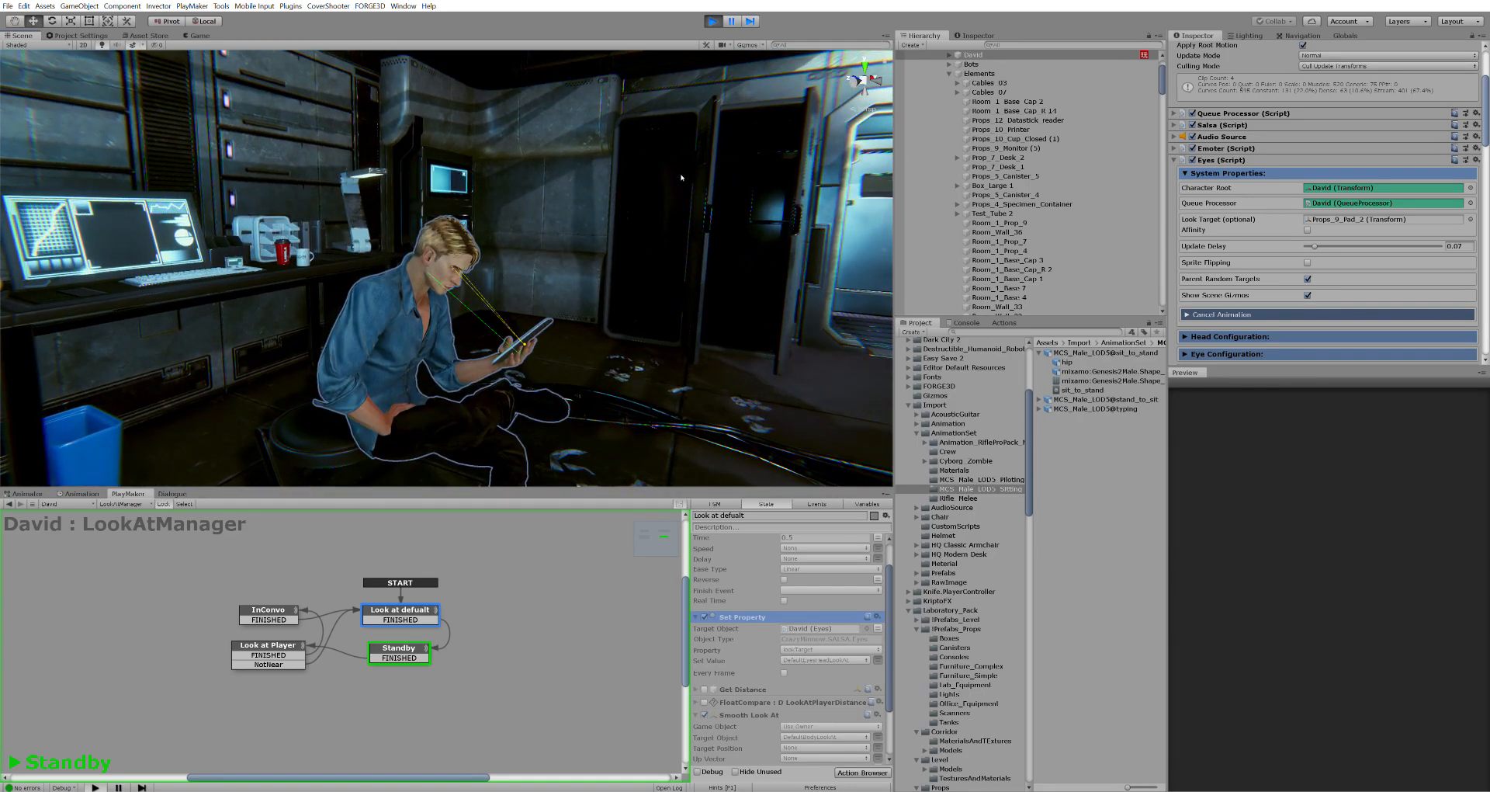
click(1339, 218)
right_drag(722, 264, 725, 271)
alt+drag(713, 274, 668, 272)
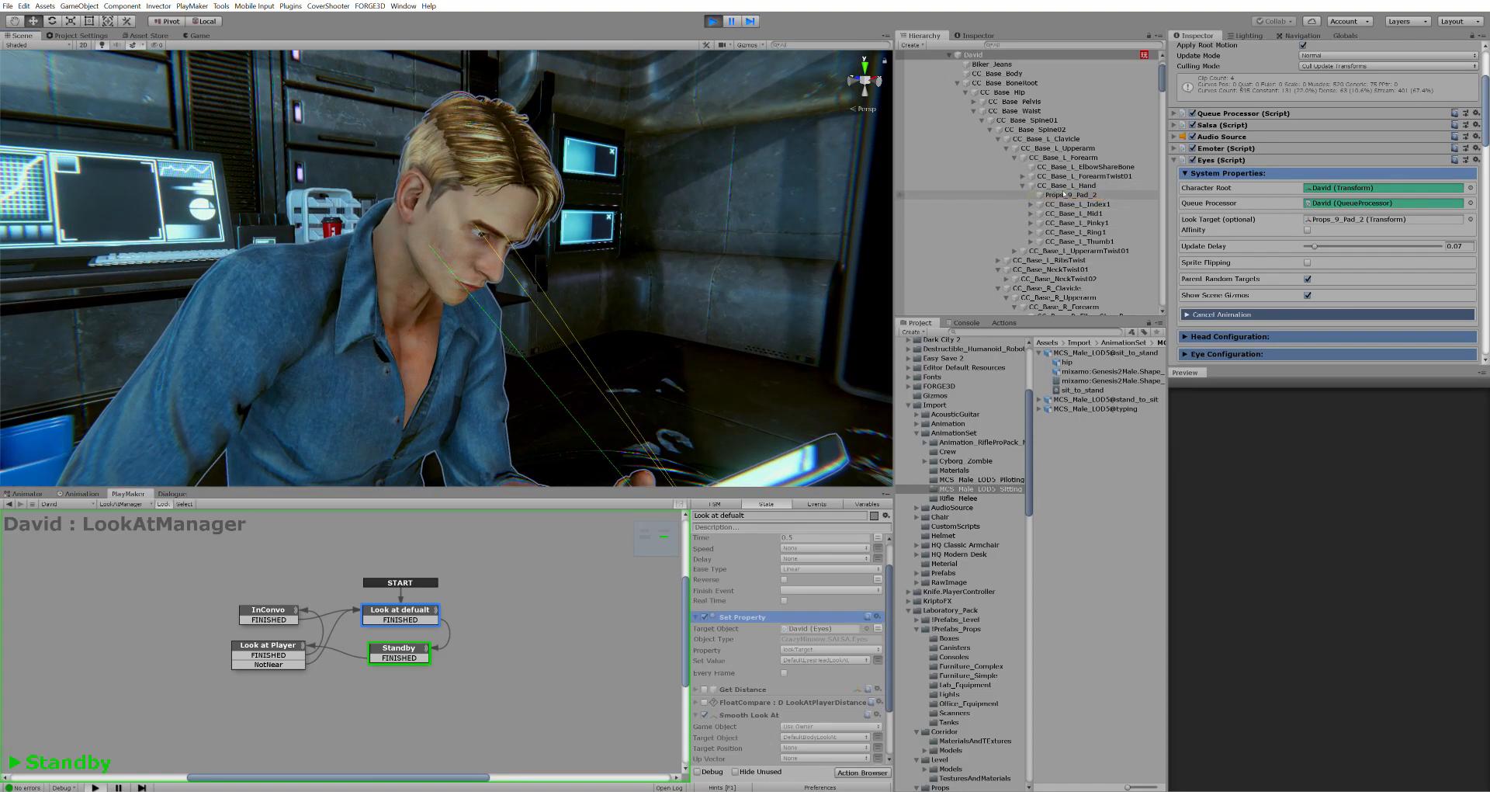
Pull the view back and recheck that Set Property targets David
key(s)
right_drag(722, 295, 745, 318)
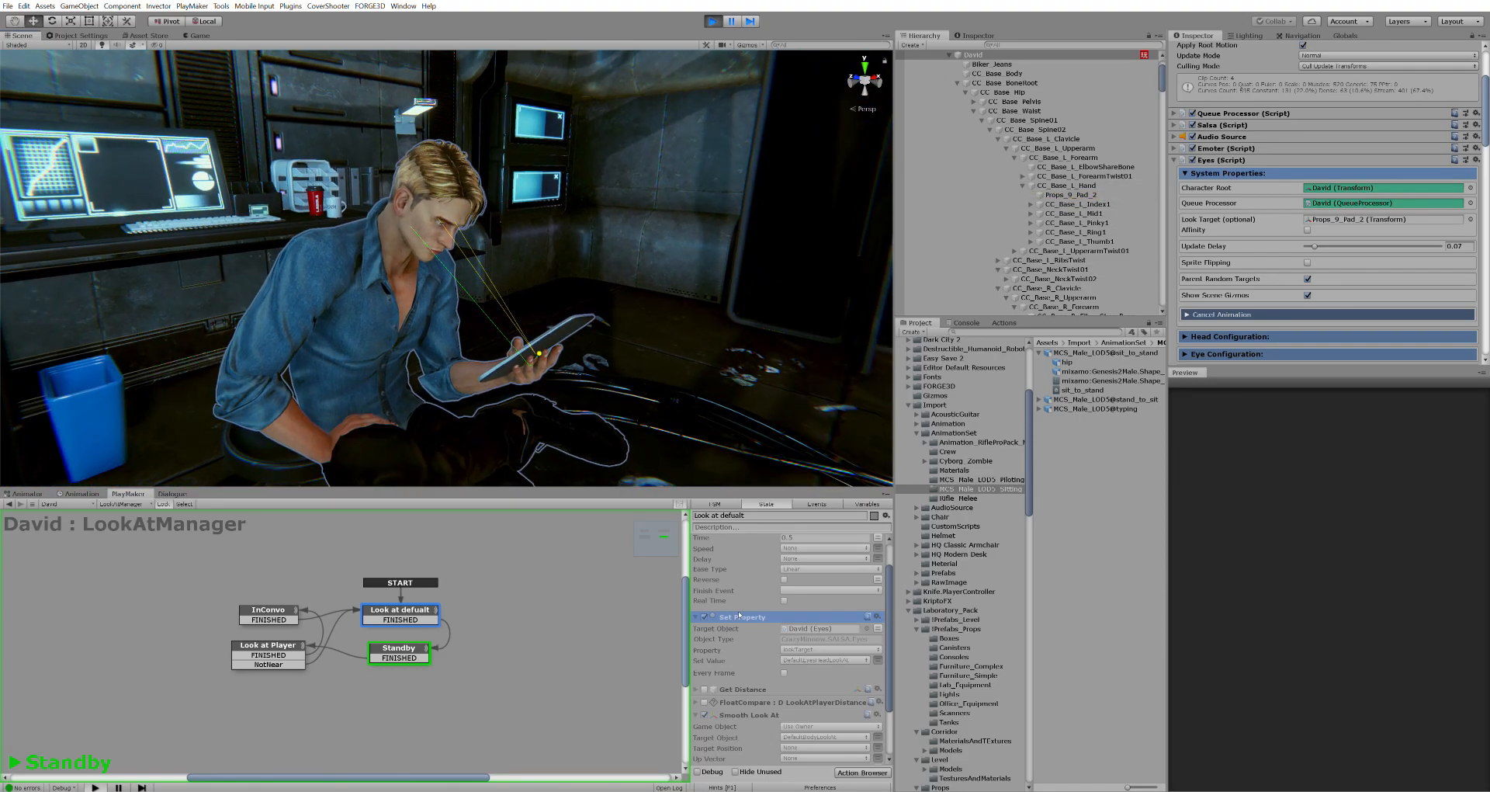
click(831, 626)
click(410, 605)
click(836, 658)
Select the tablet Props_9_Pad_2 from the look target, fly around it, and select Smooth Look At
click(1364, 216)
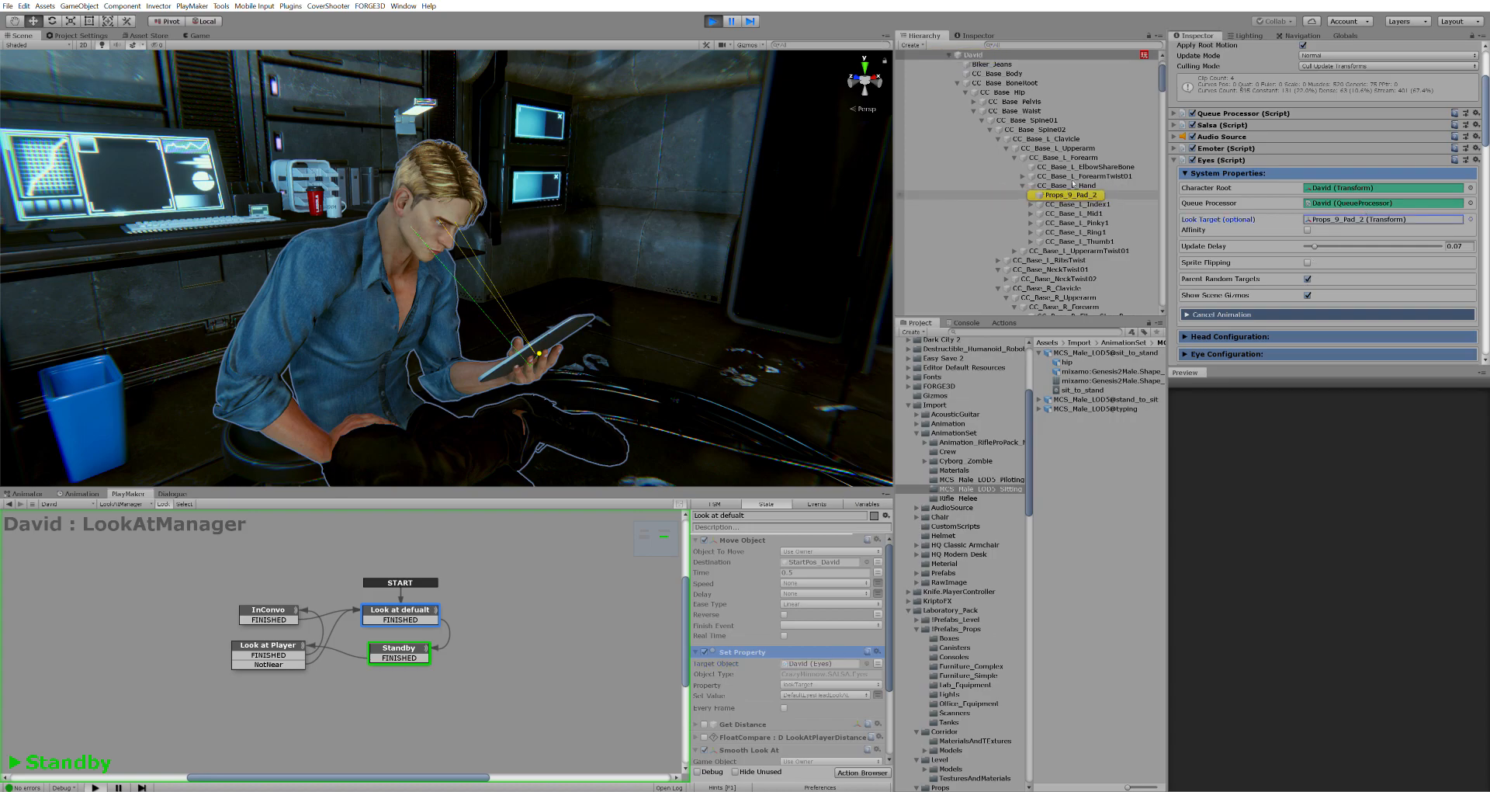
click(473, 386)
right_drag(504, 363, 545, 382)
key(a)
key(d)
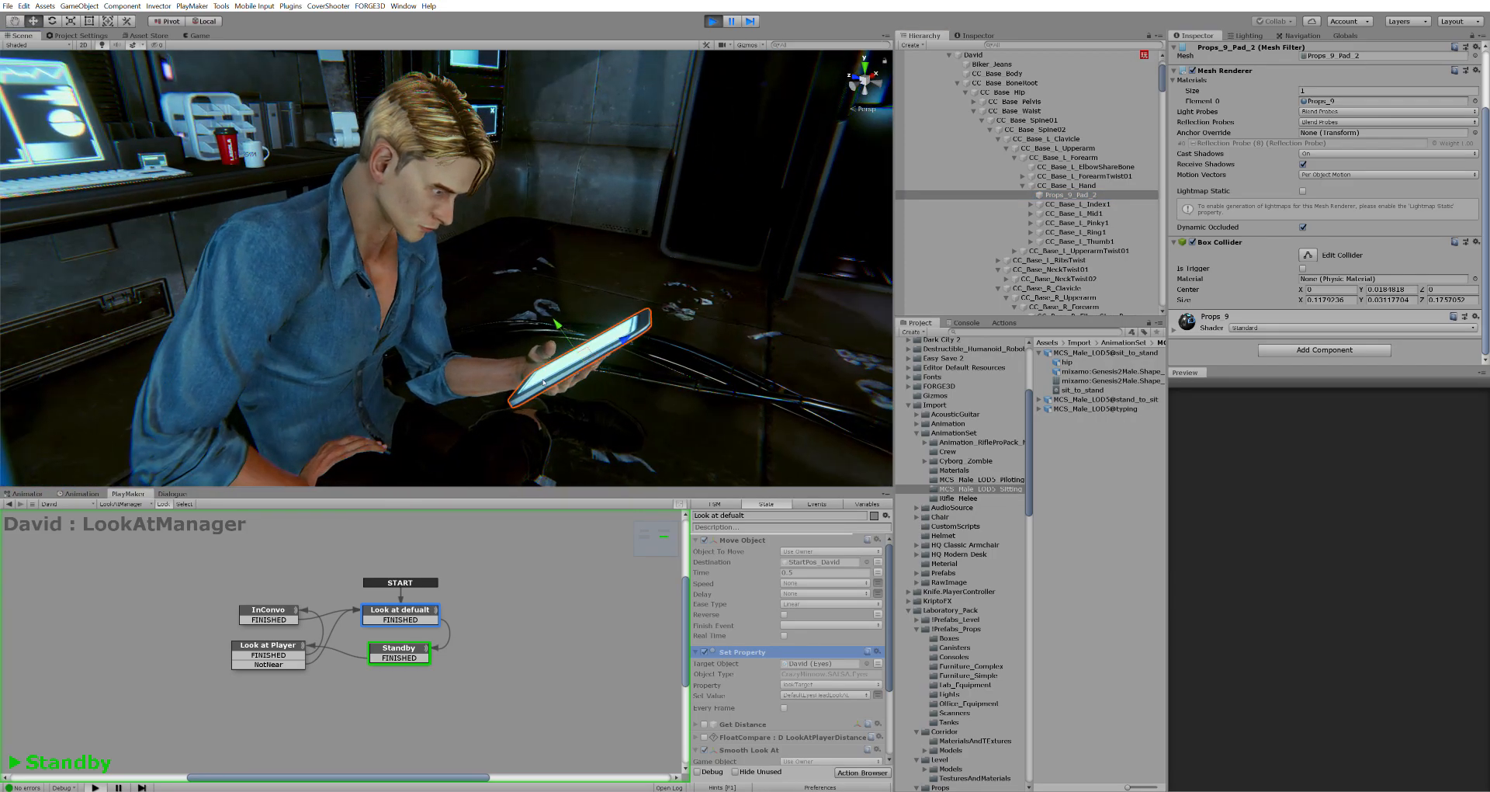
scroll(768, 636, down, 3)
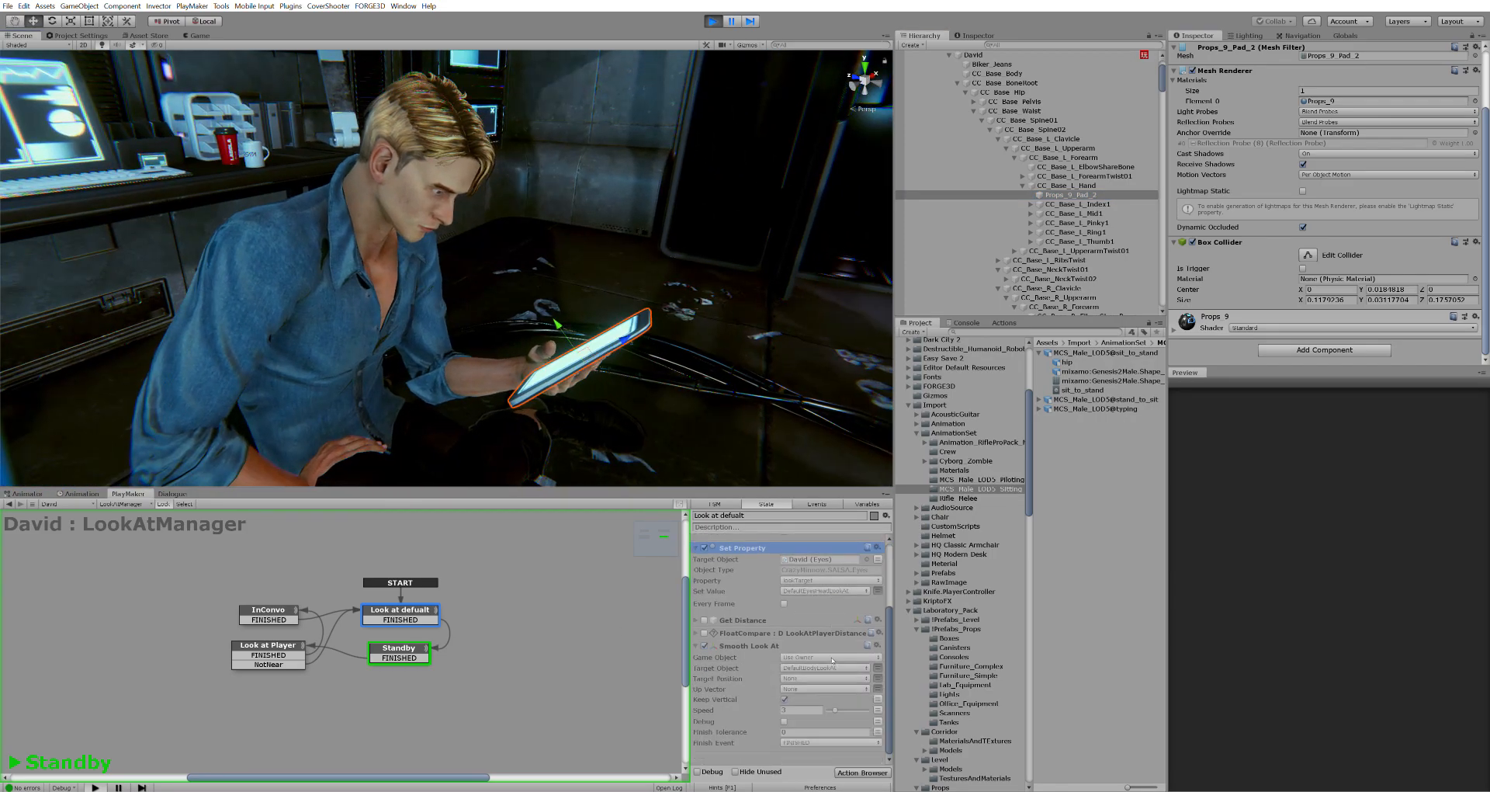
click(738, 643)
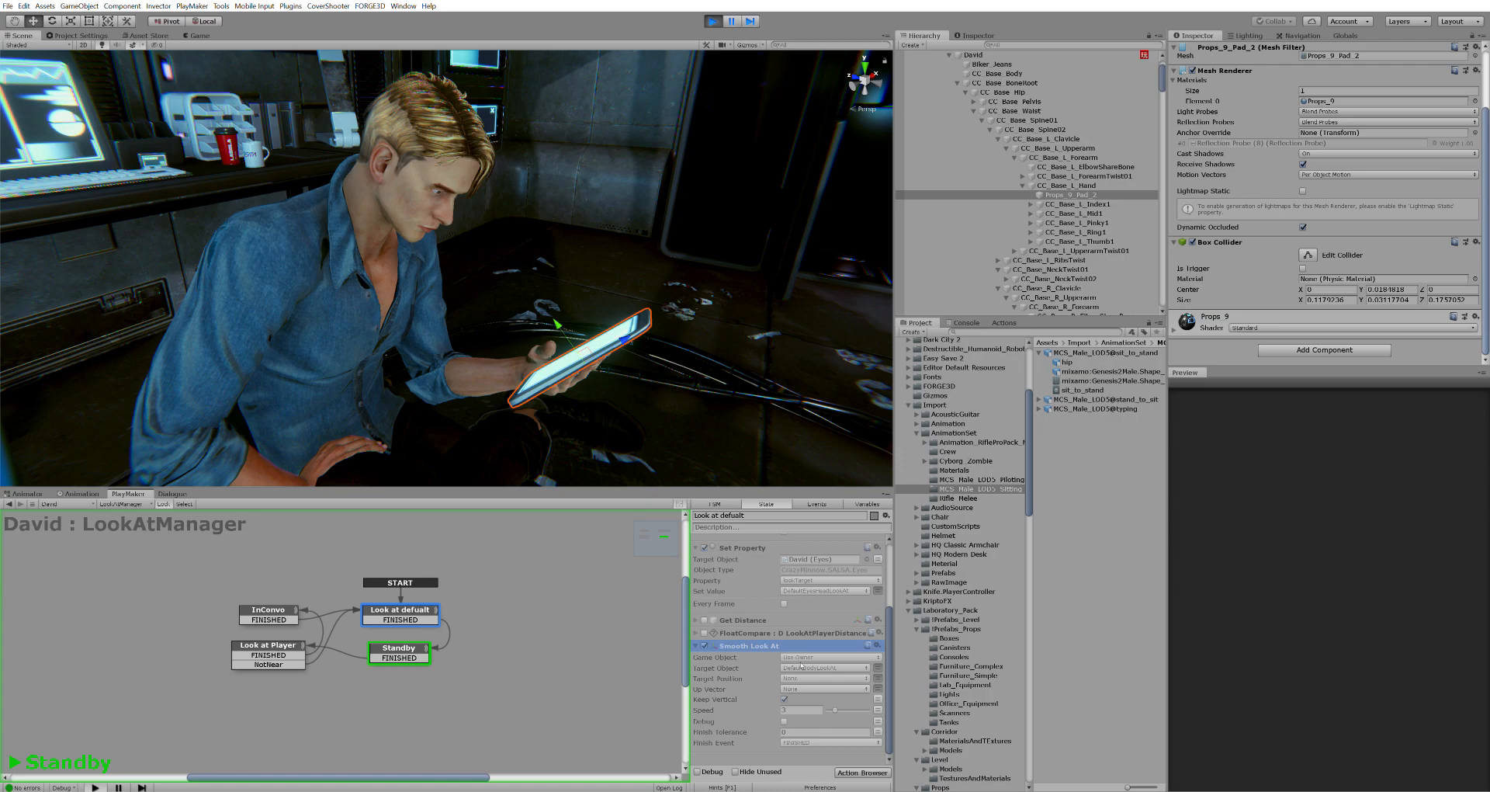
click(868, 504)
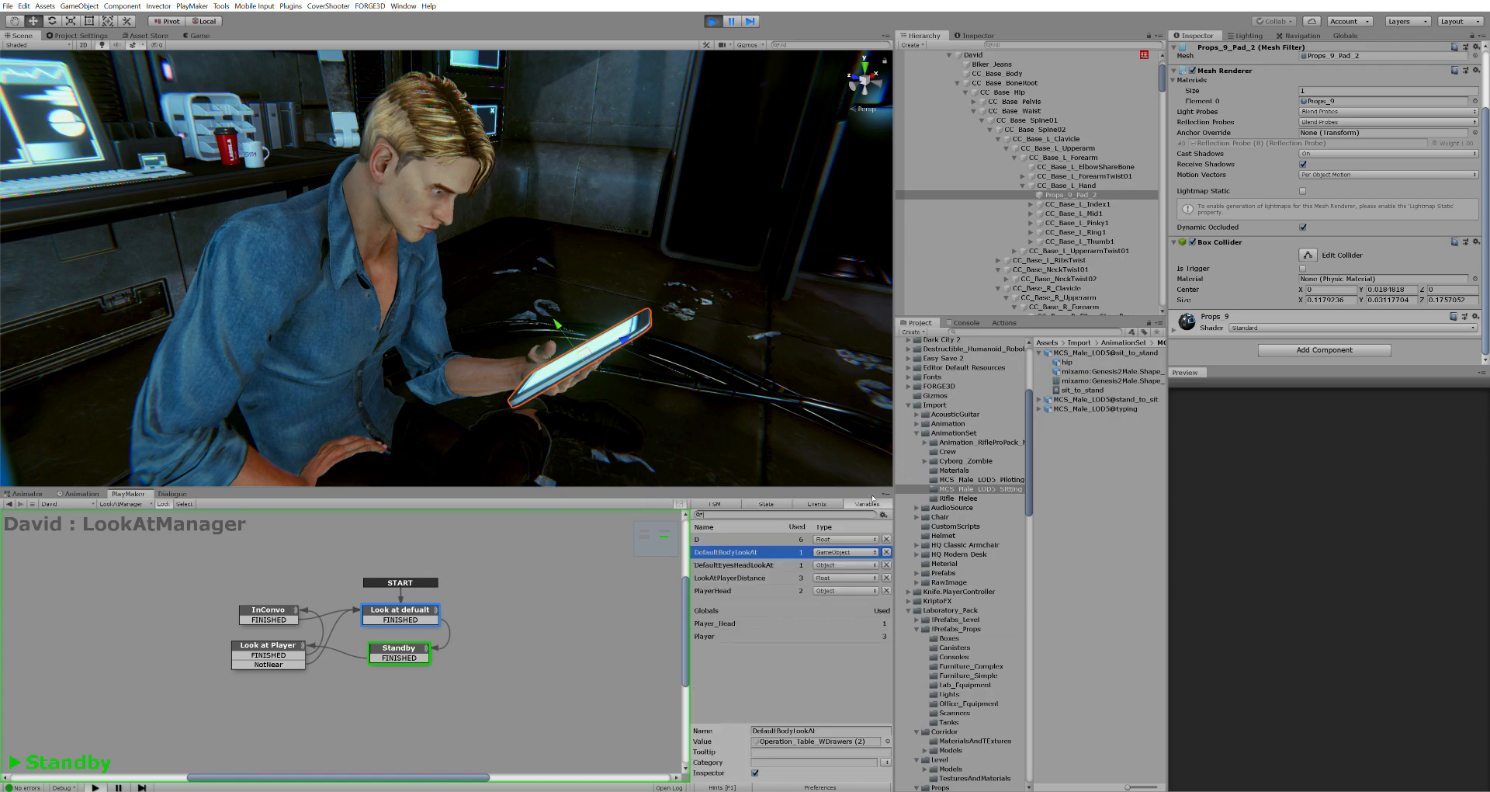
click(786, 742)
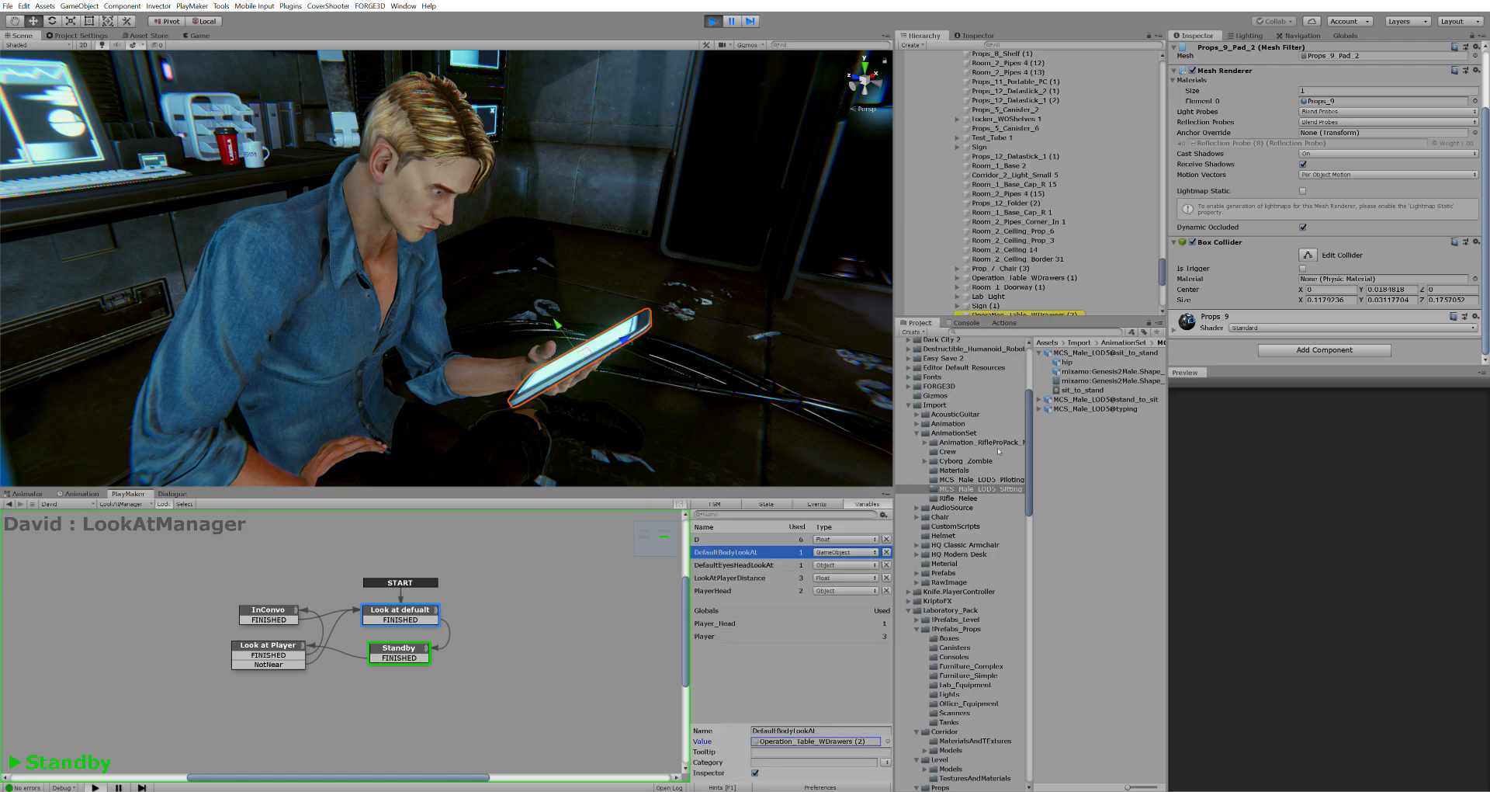
click(371, 614)
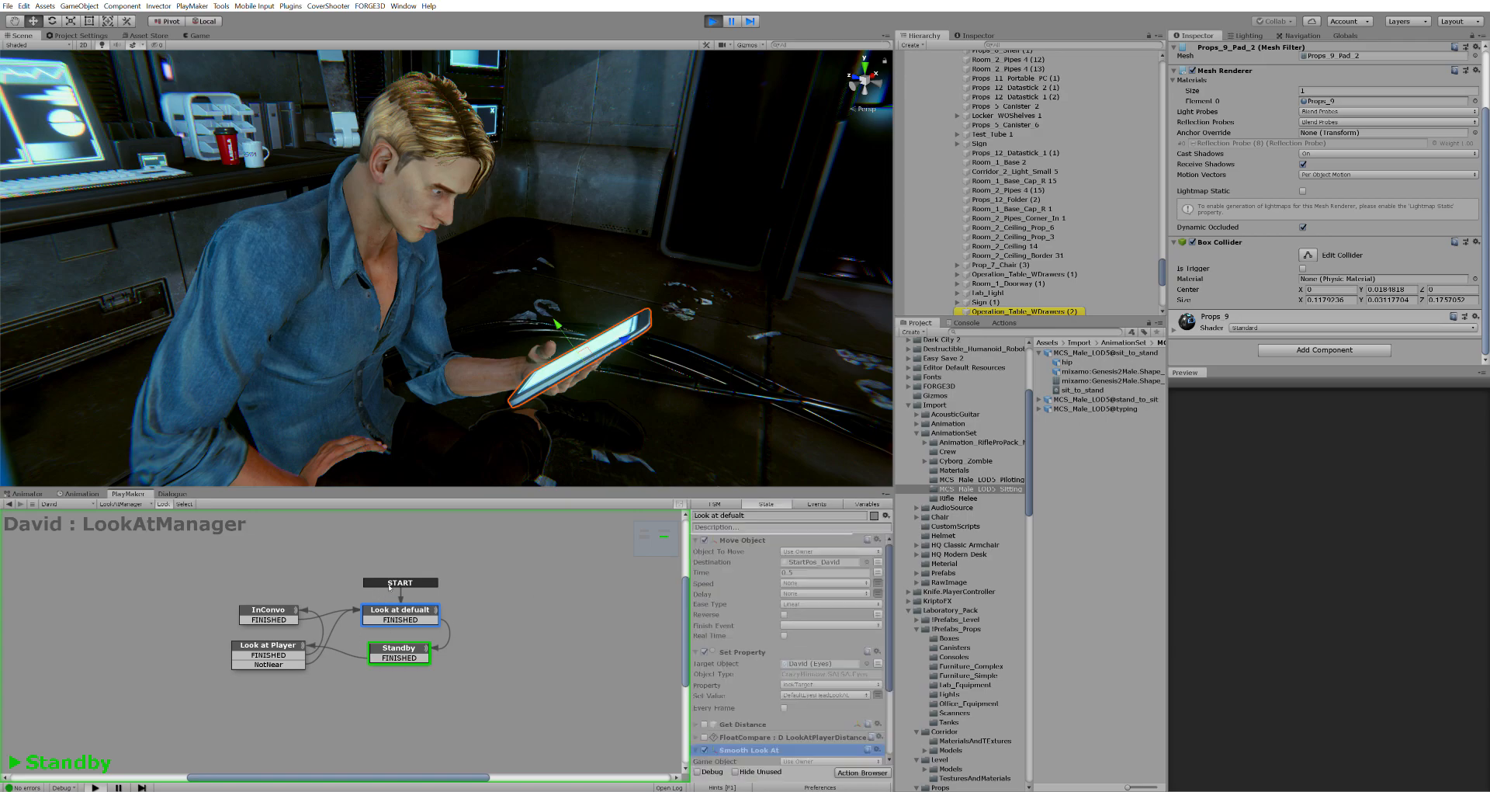
scroll(826, 698, down, 2)
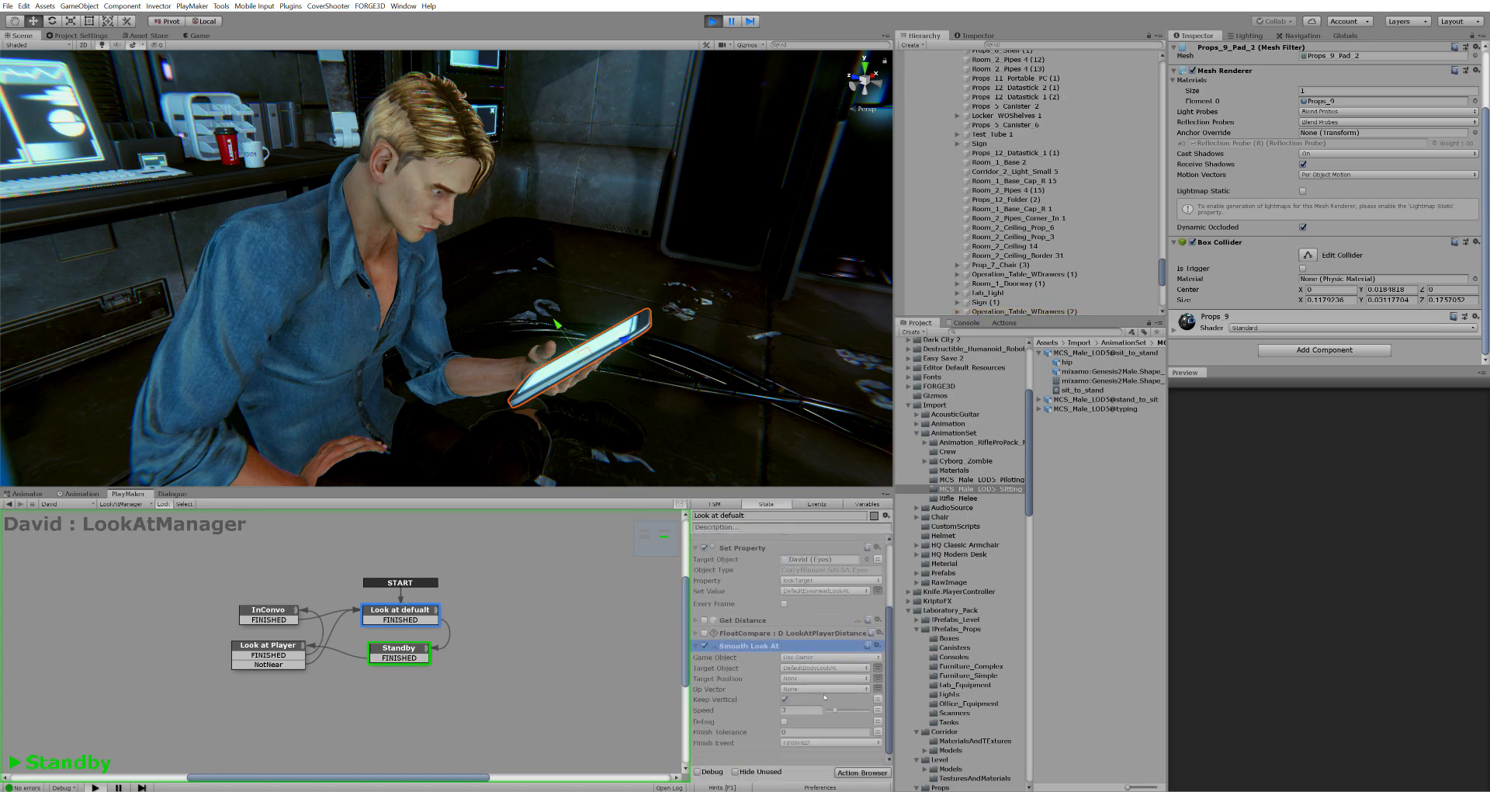
scroll(825, 698, up, 2)
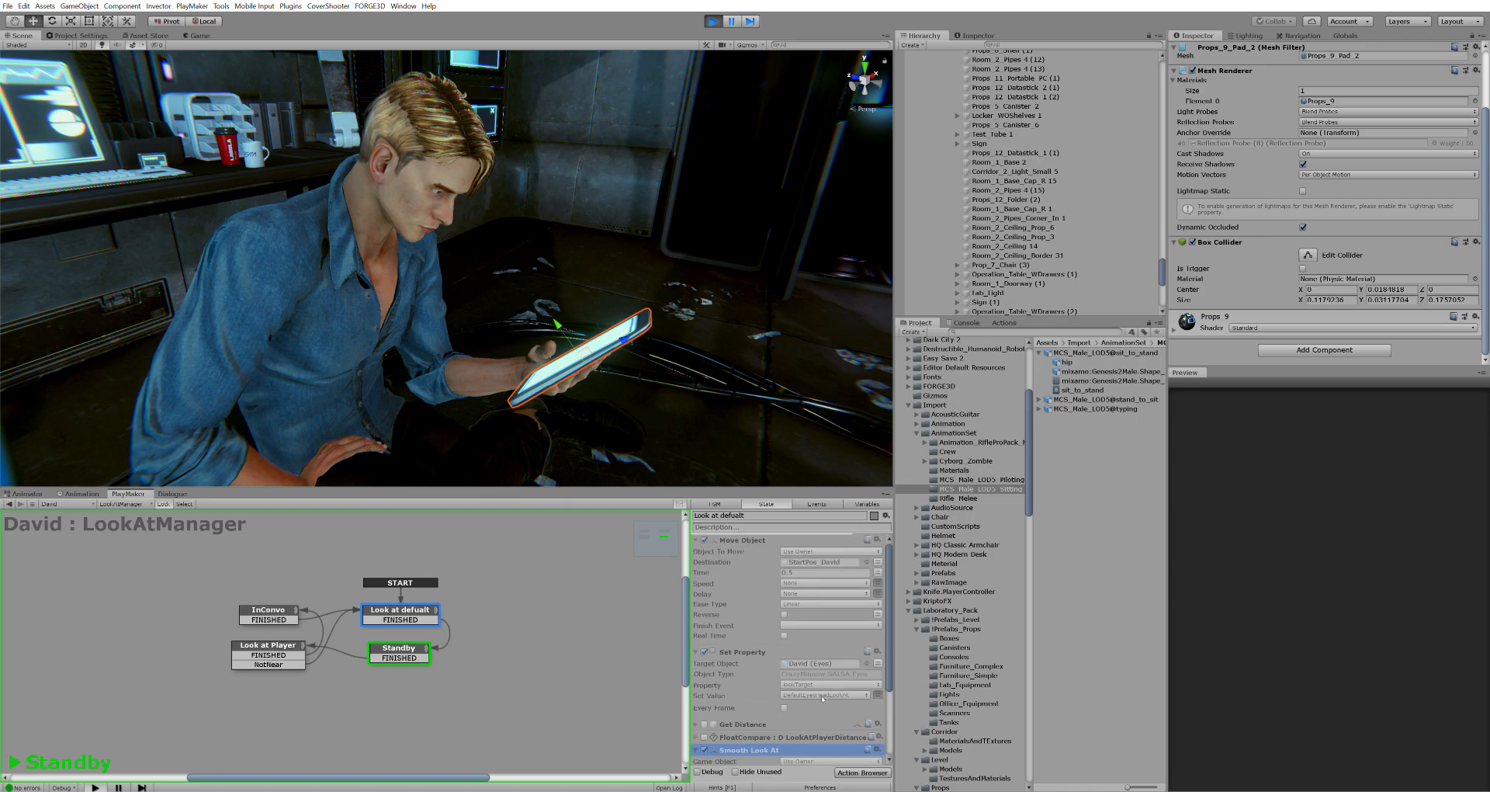
scroll(823, 698, down, 6)
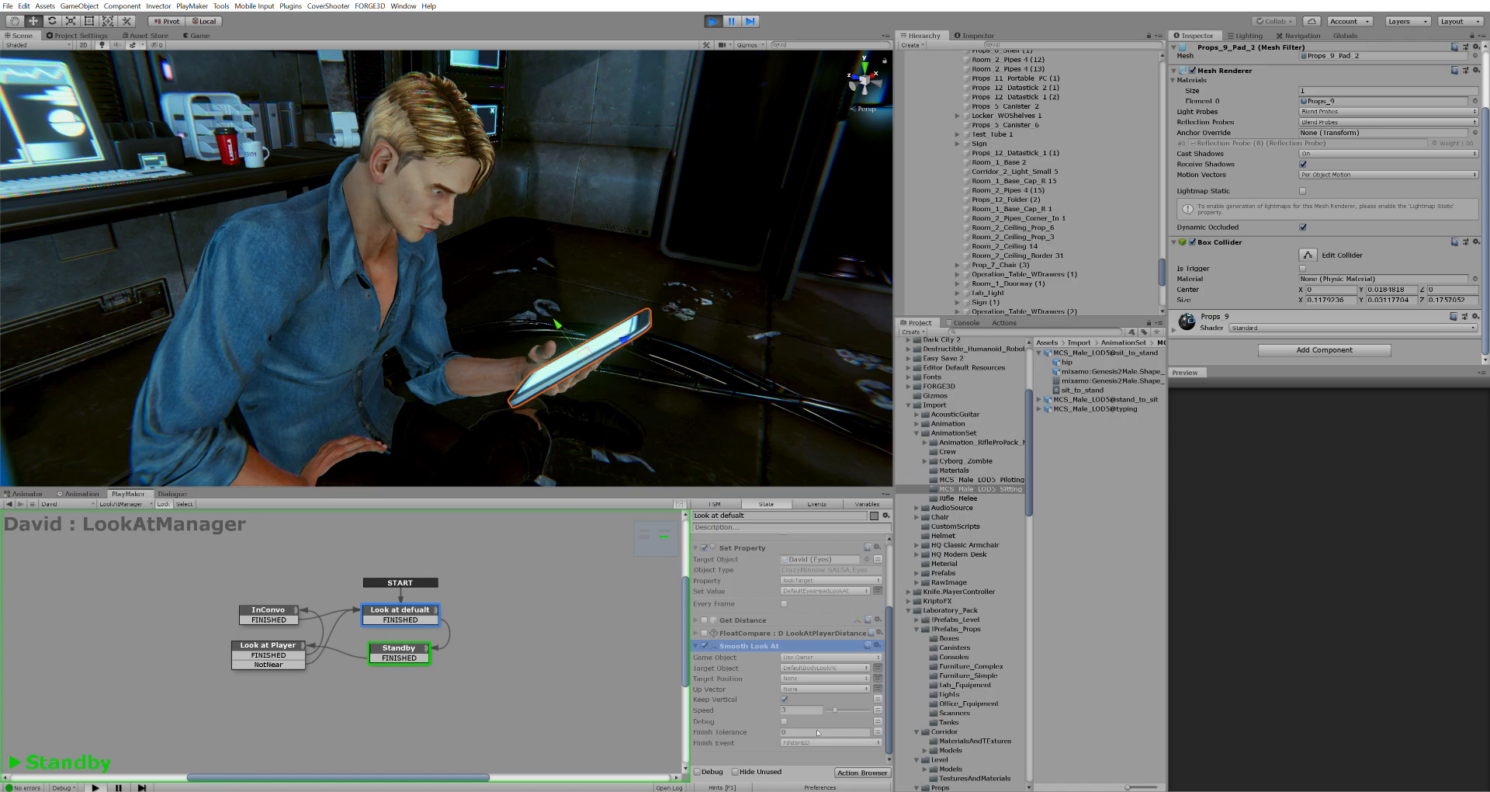
right_drag(674, 485, 538, 301)
Select the Standby state to review its Get Distance and Float Compare actions
scroll(522, 319, down, 5)
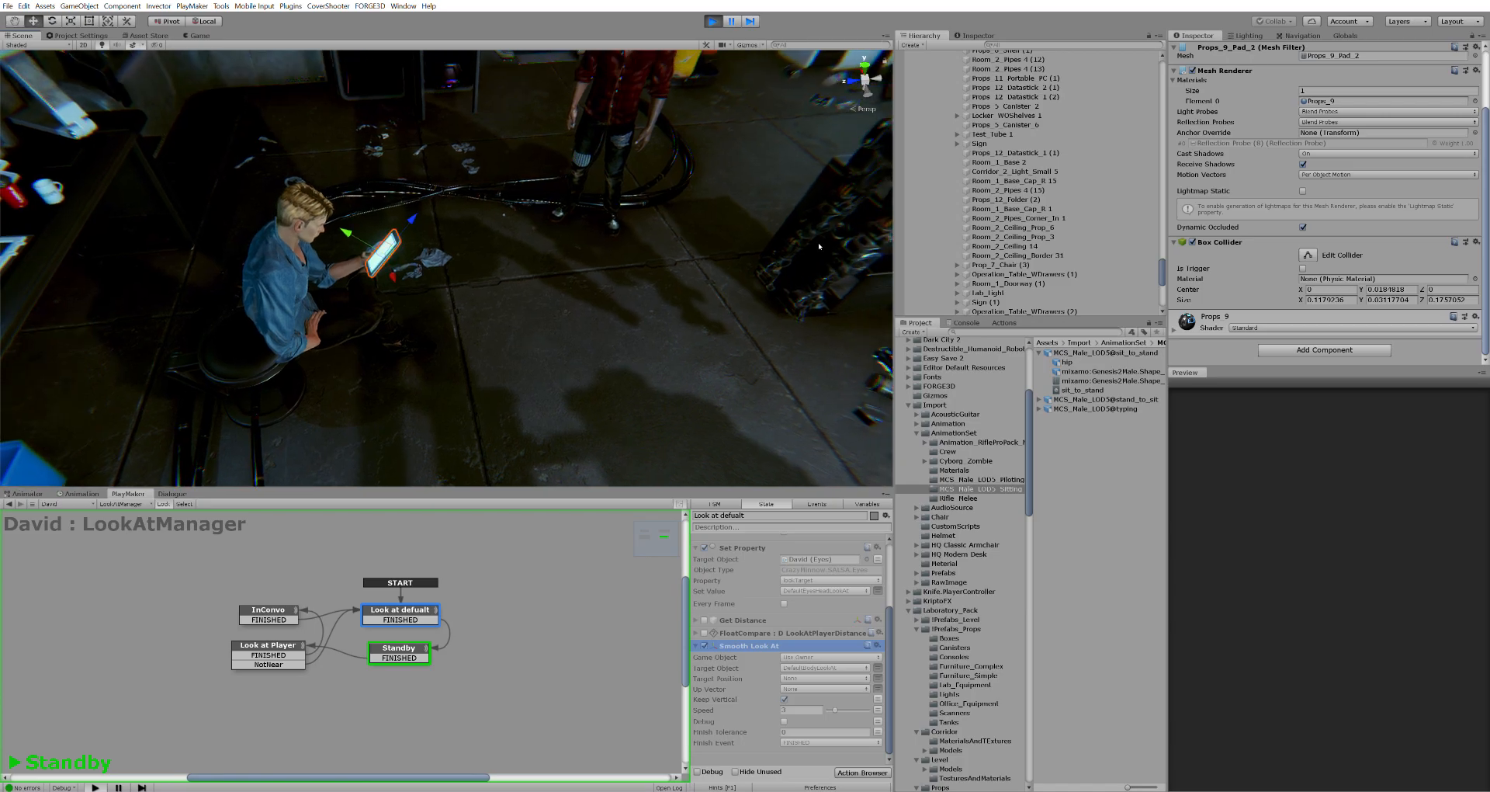
click(414, 645)
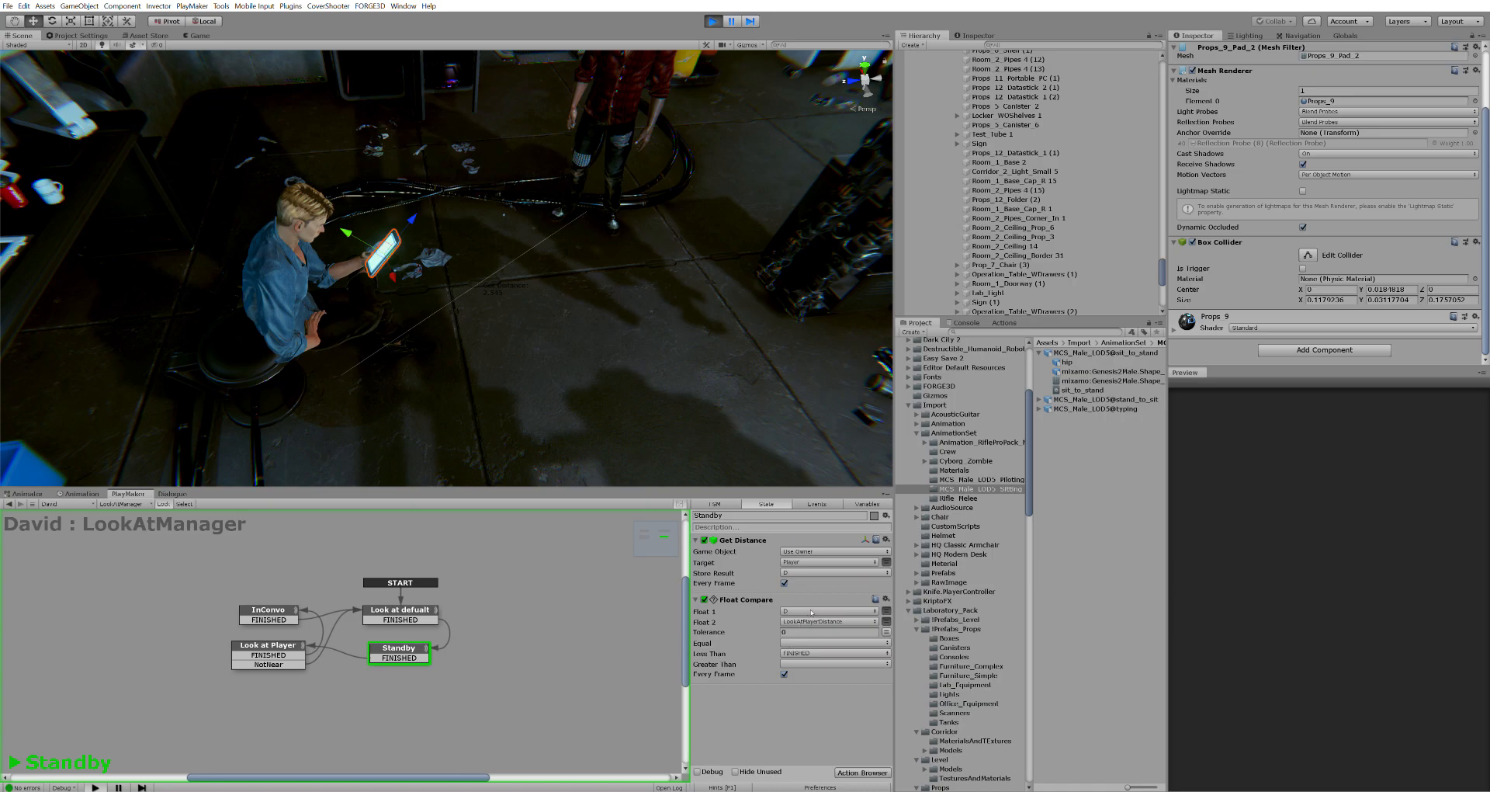
Confirm LookAtPlayerDistance is 2.5 in Variables, then select the Look at Player state
click(860, 502)
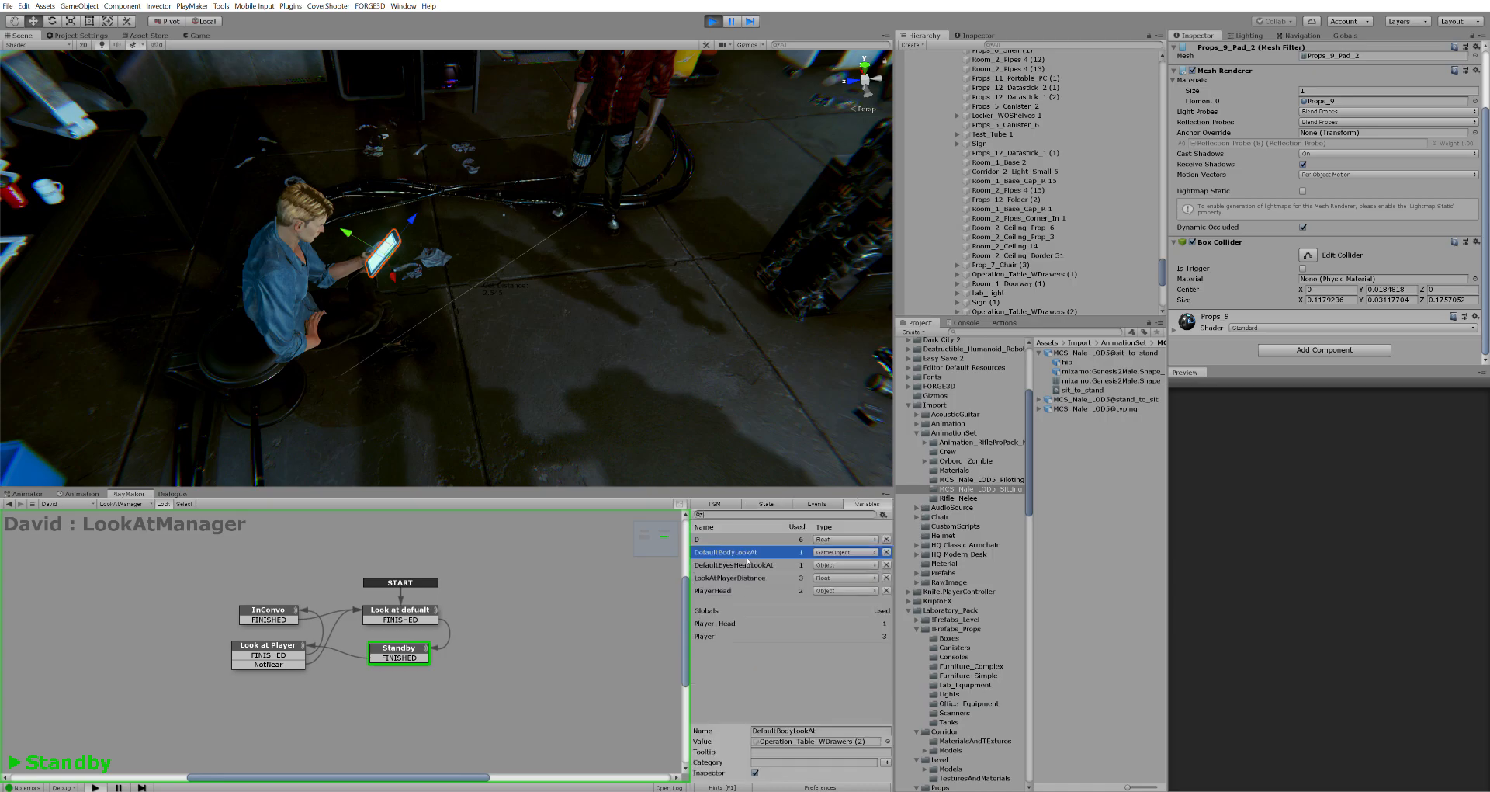
click(721, 578)
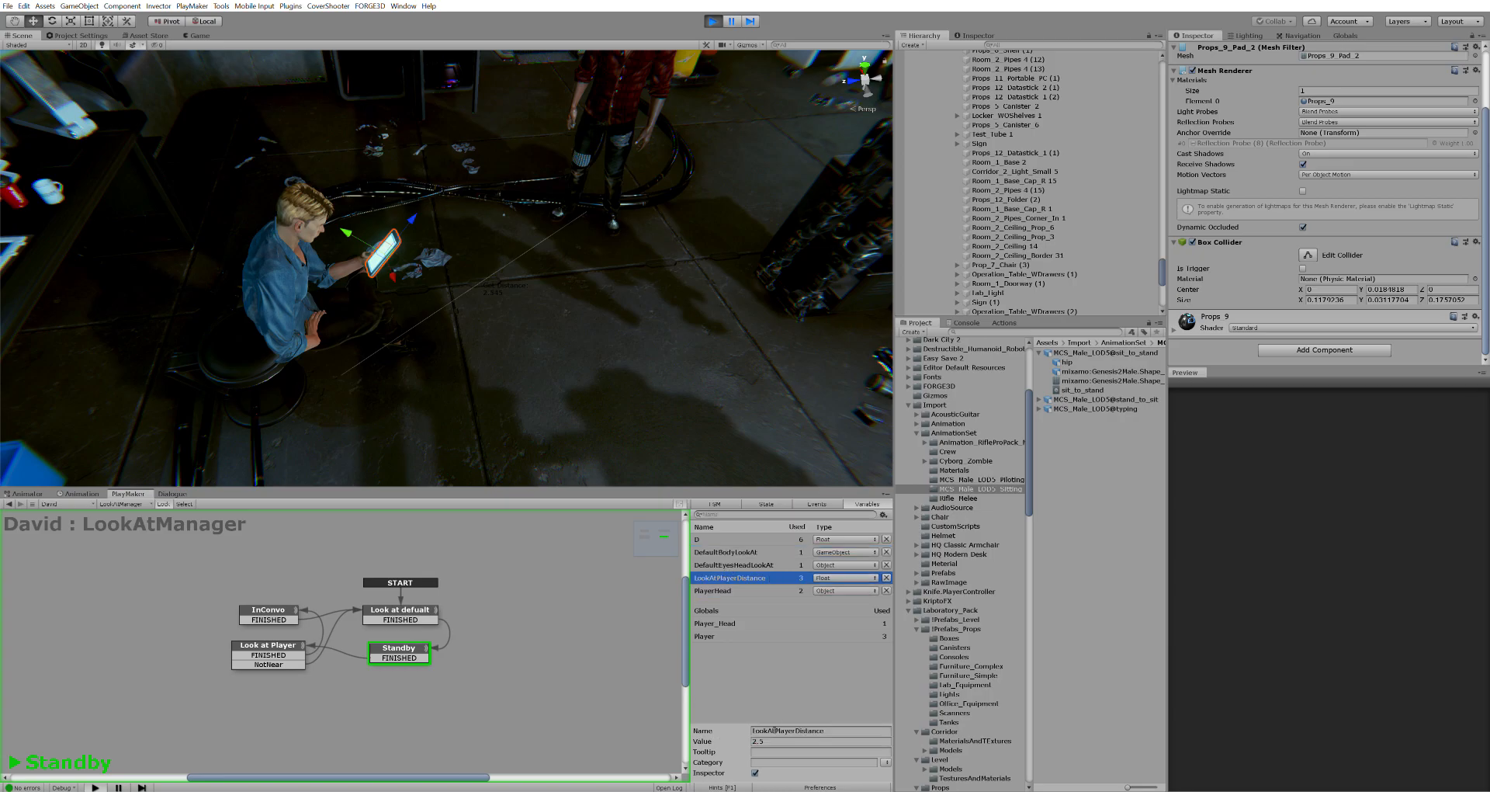
click(776, 503)
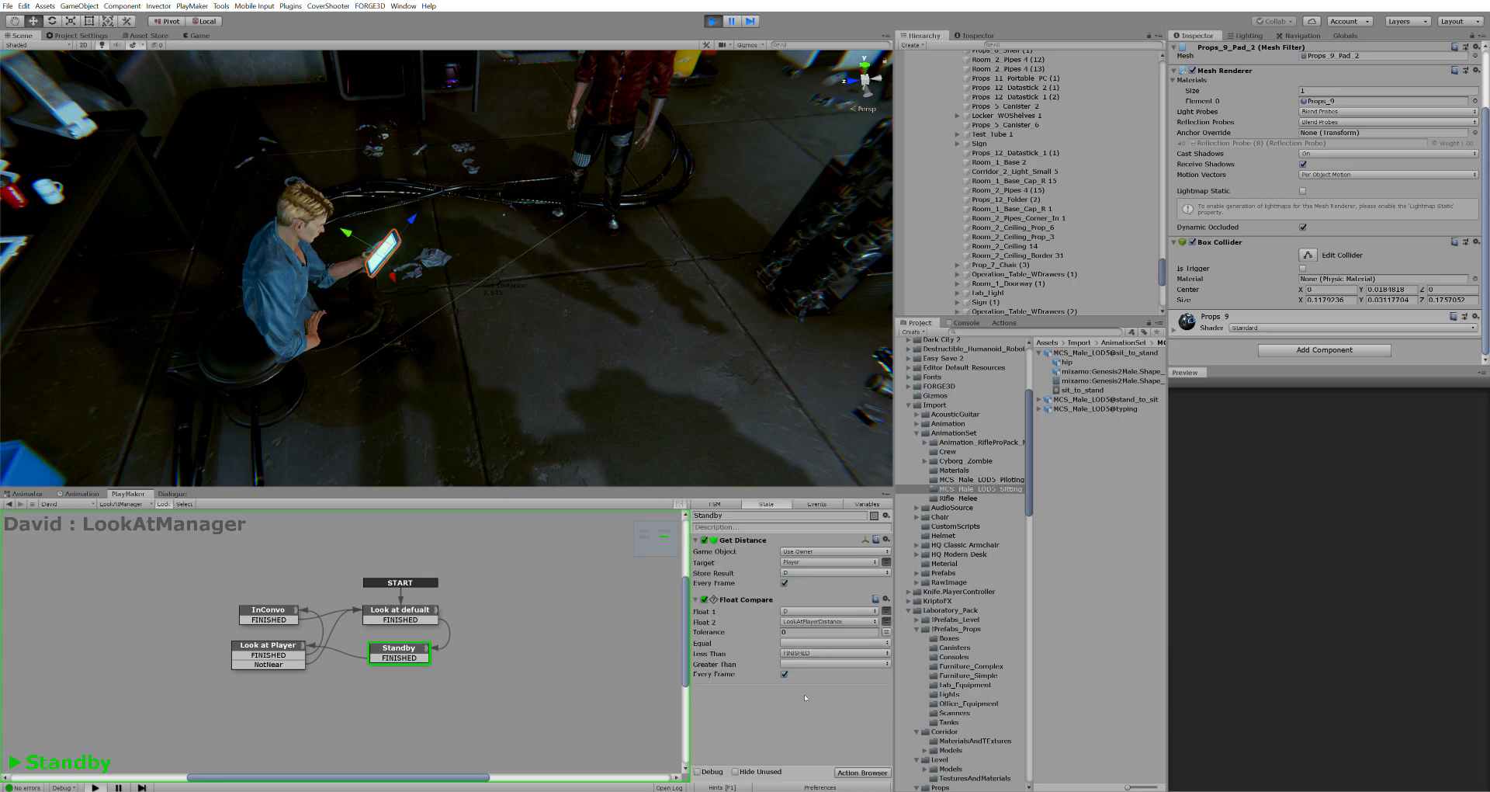
click(257, 645)
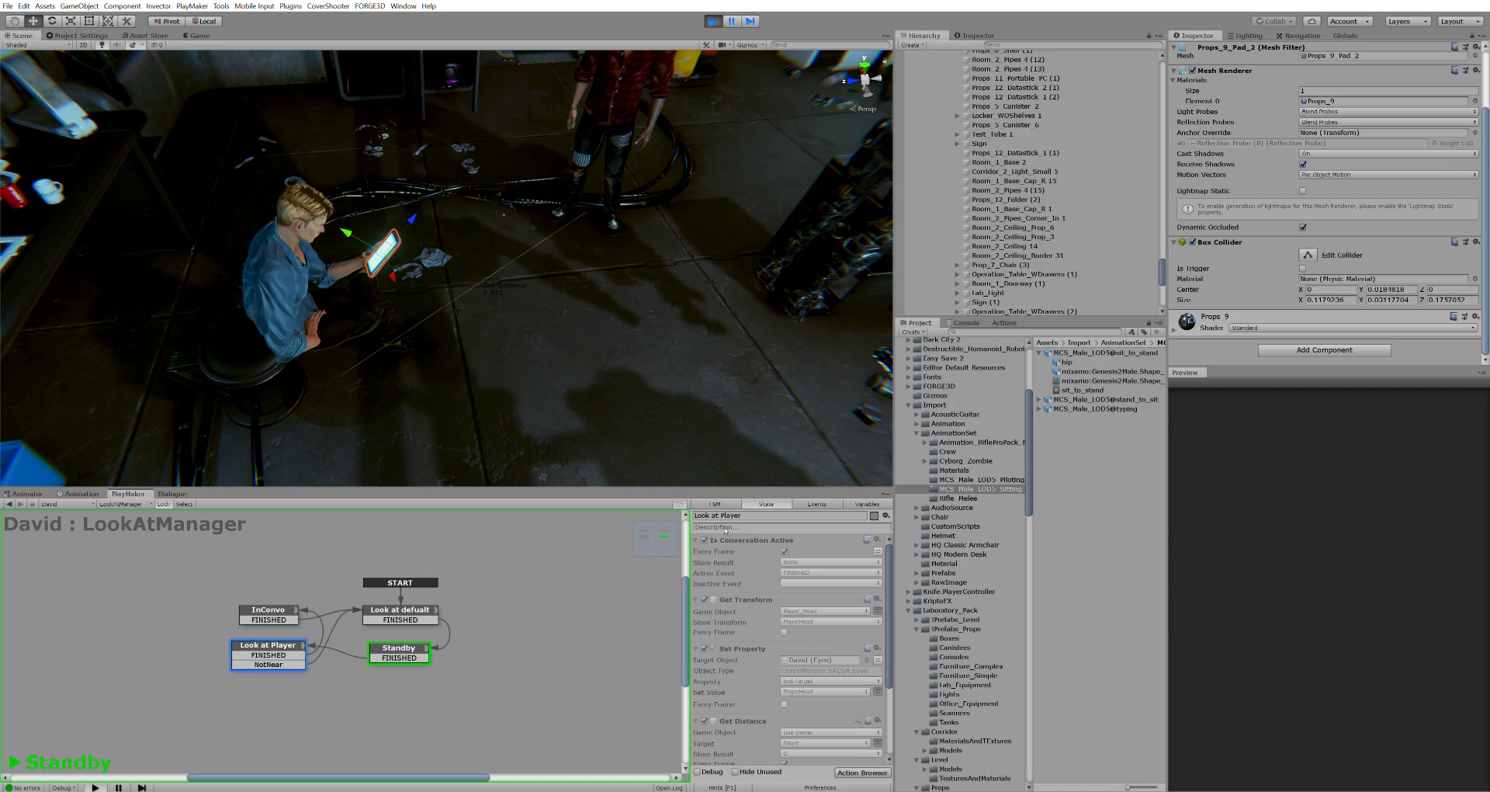
Ping David as Set Property's target object, then return to the Game view
scroll(802, 545, down, 3)
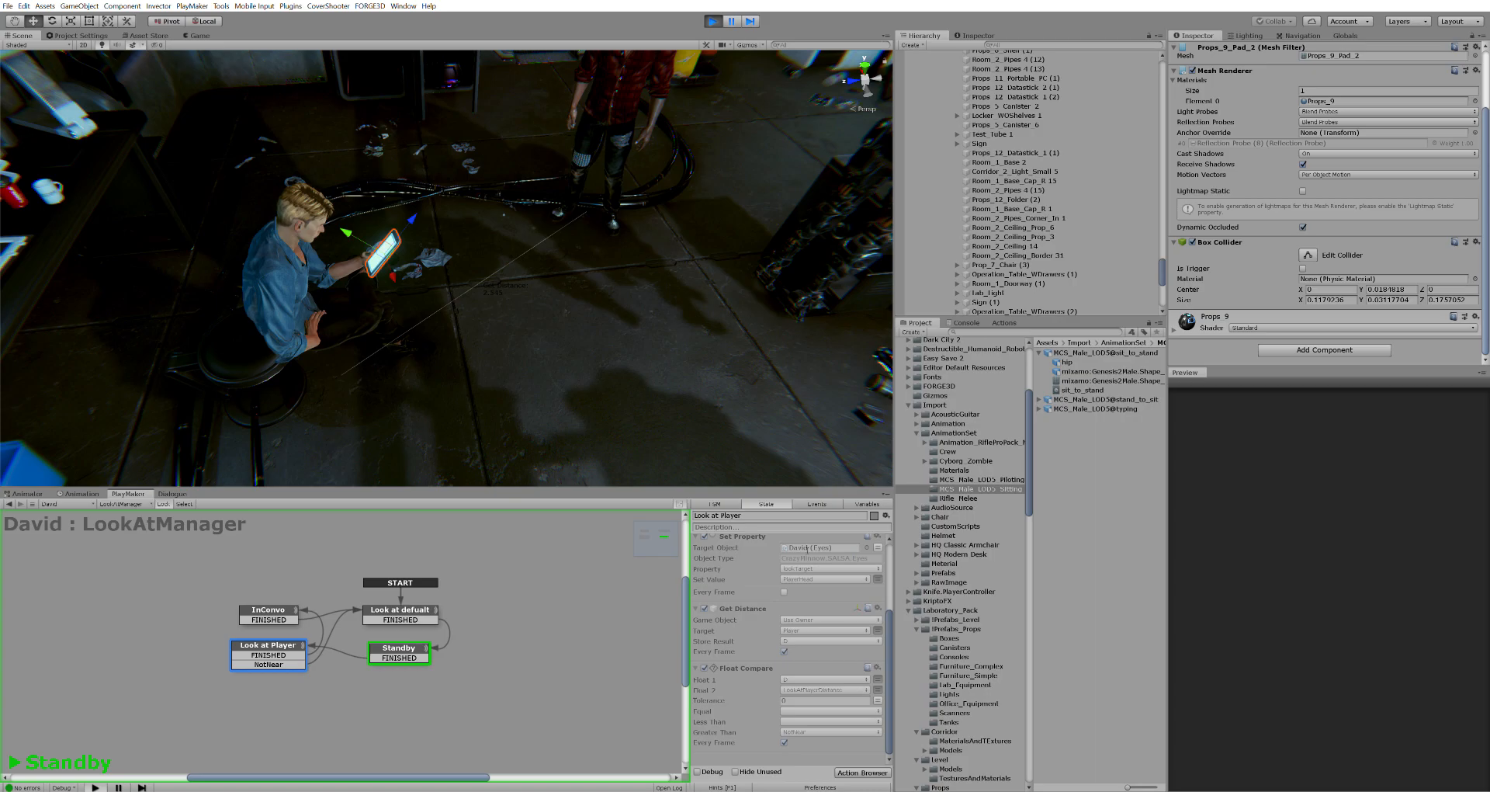
click(808, 581)
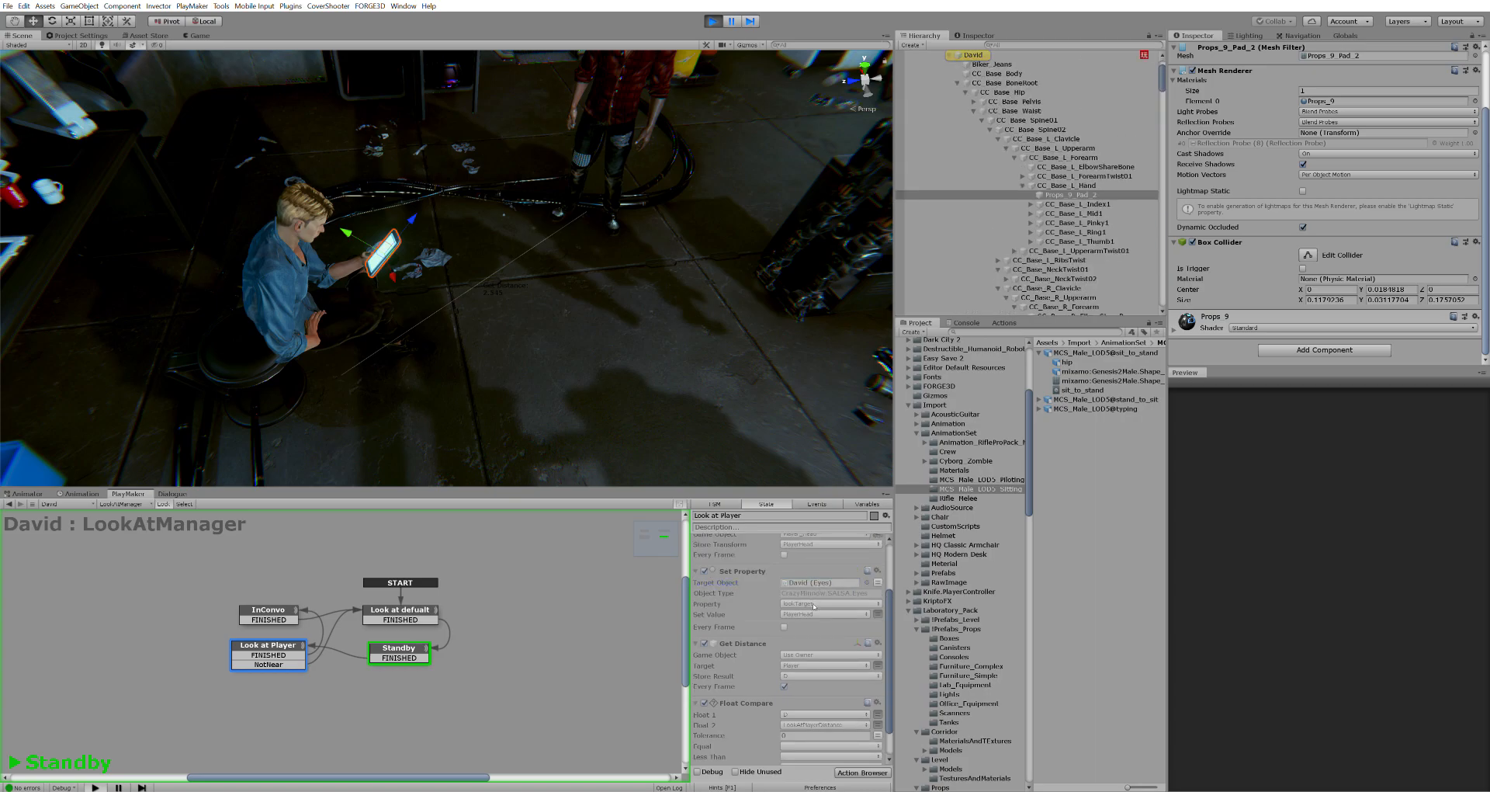
scroll(815, 654, down, 1)
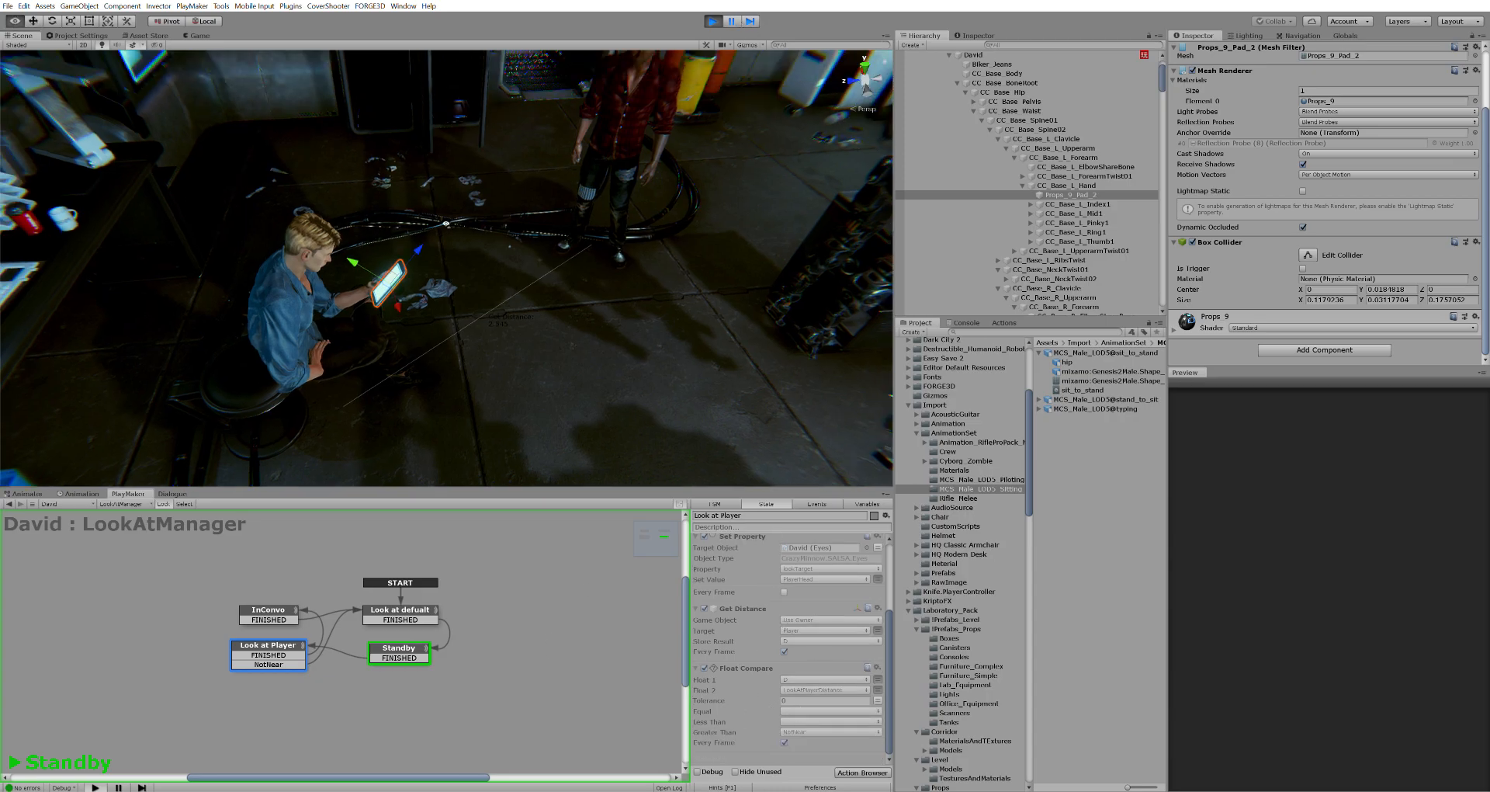
click(195, 34)
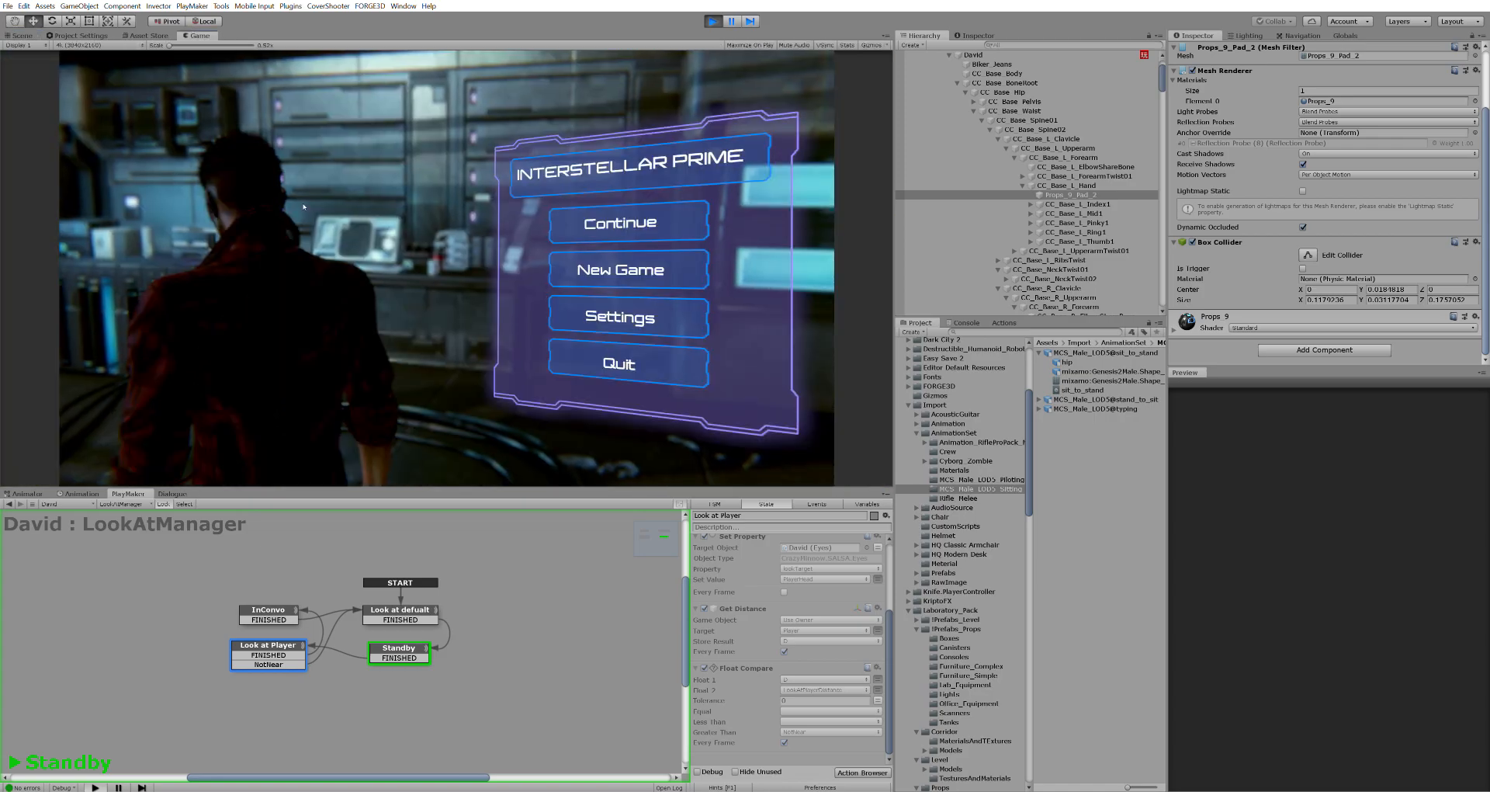
Resume play and walk the player up to David and back away, testing his head turn
key(Escape)
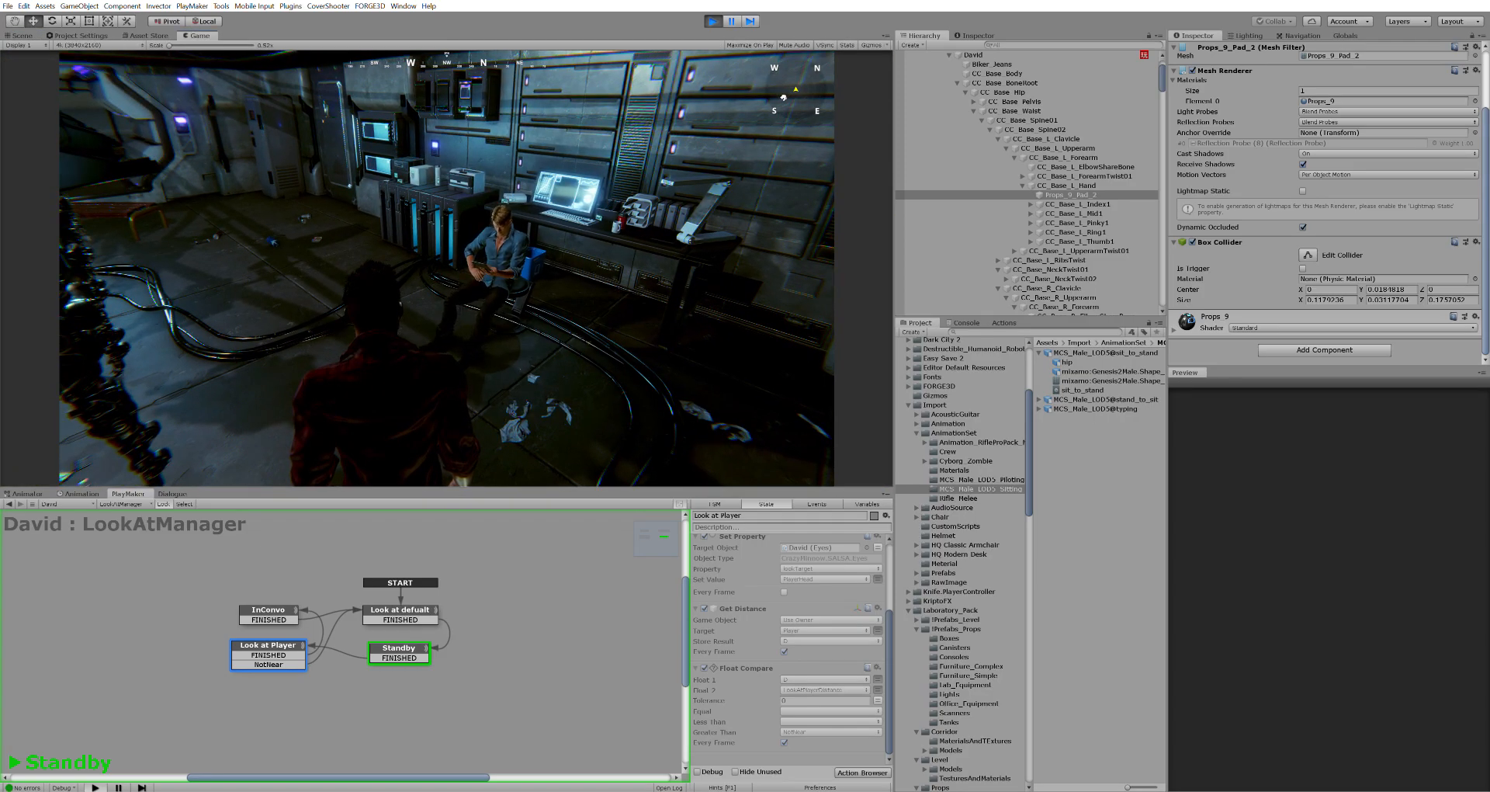
key(w)
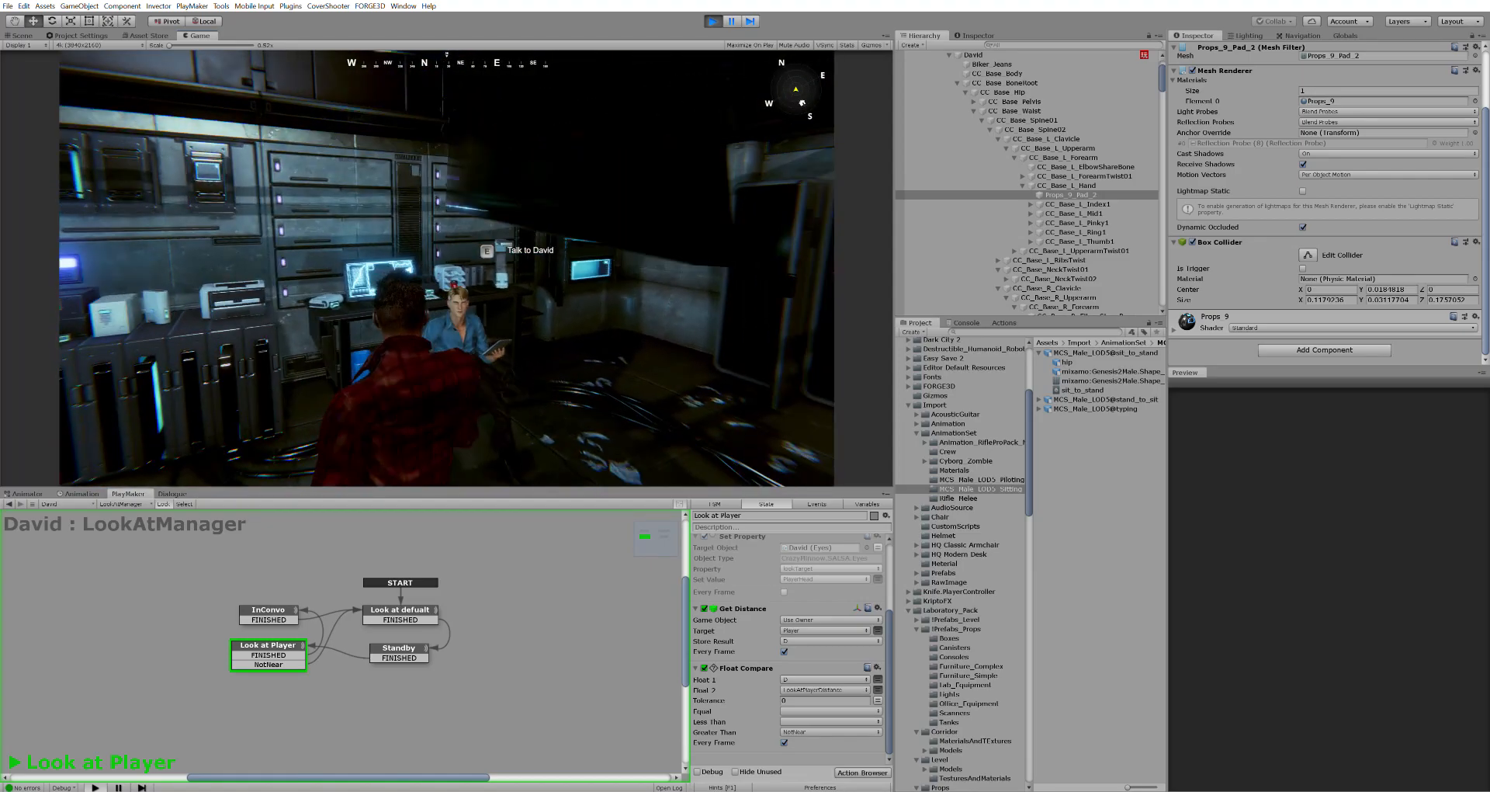
key(s)
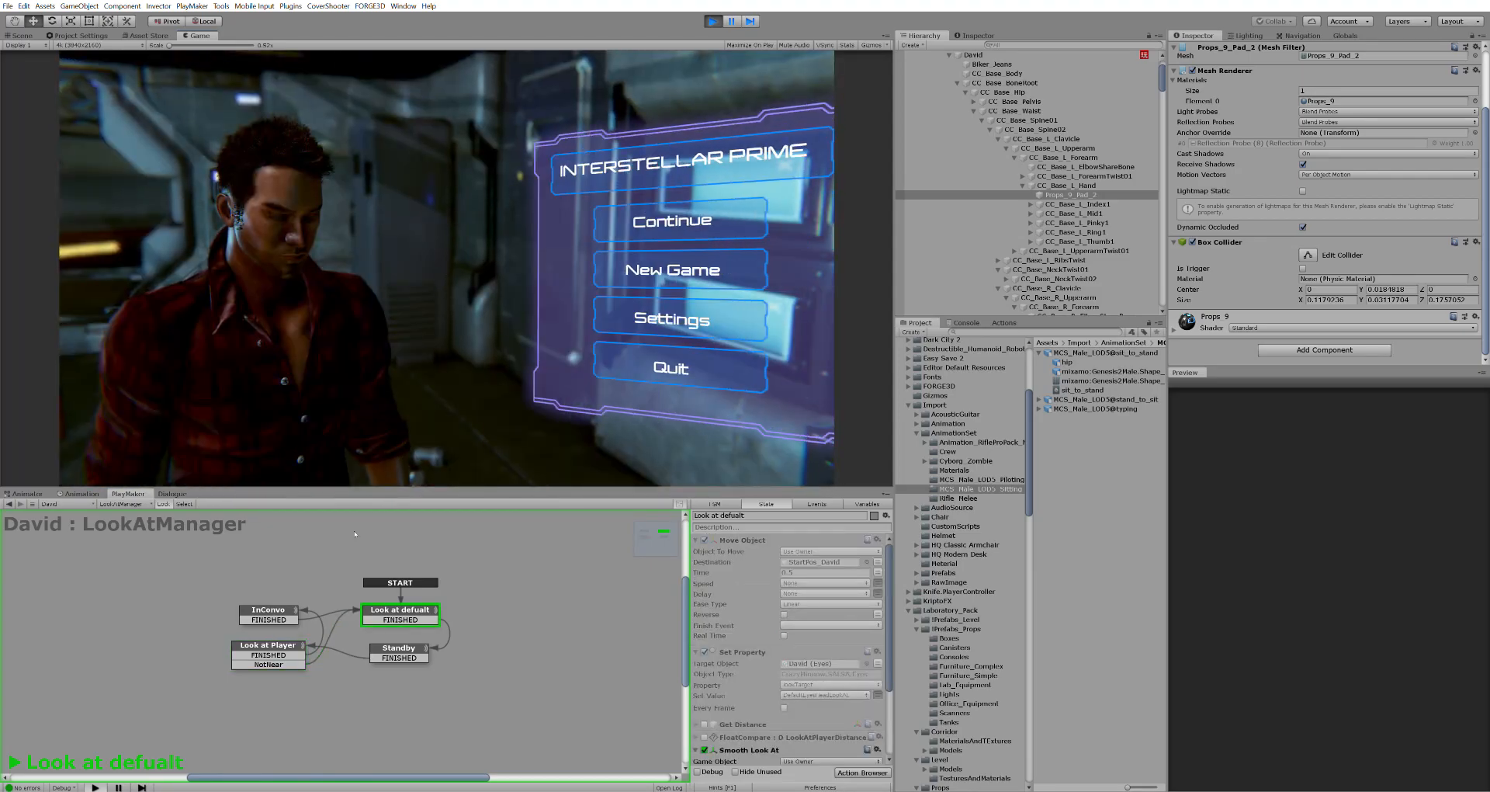
Inspect the InConvo, Look at Player and Look at defualt states, then approach David and talk
click(268, 609)
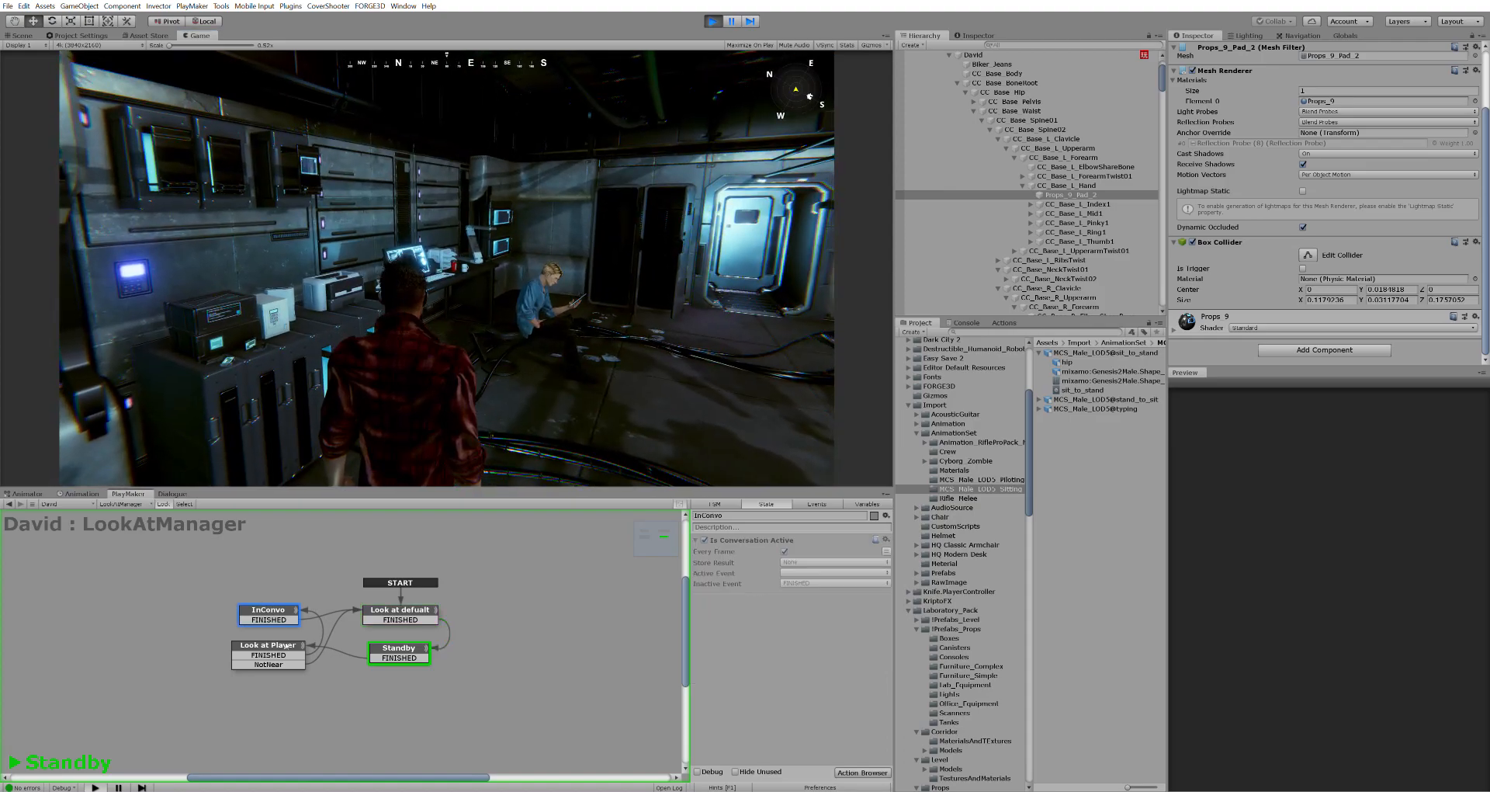
click(286, 647)
click(401, 609)
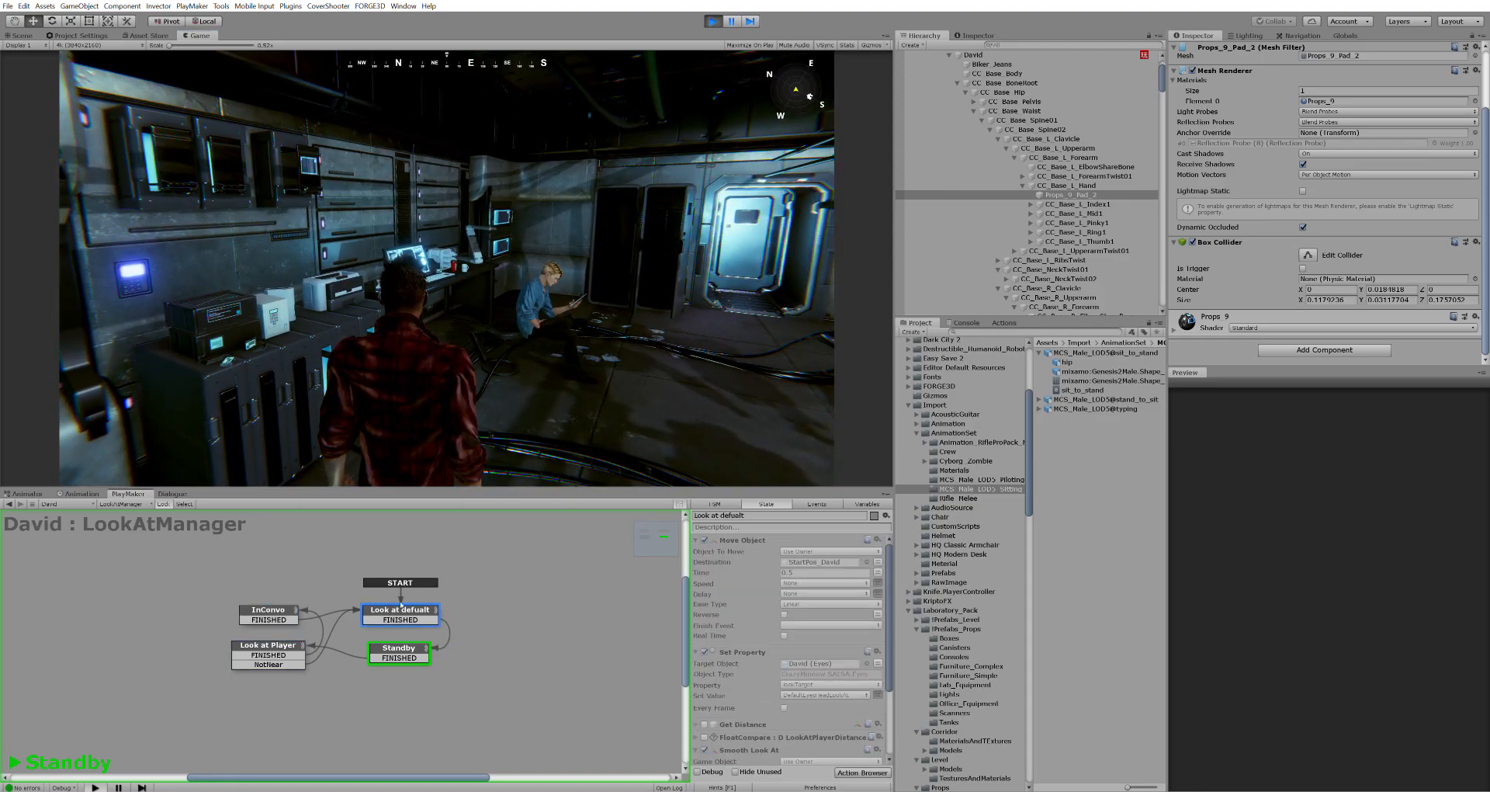
key(w)
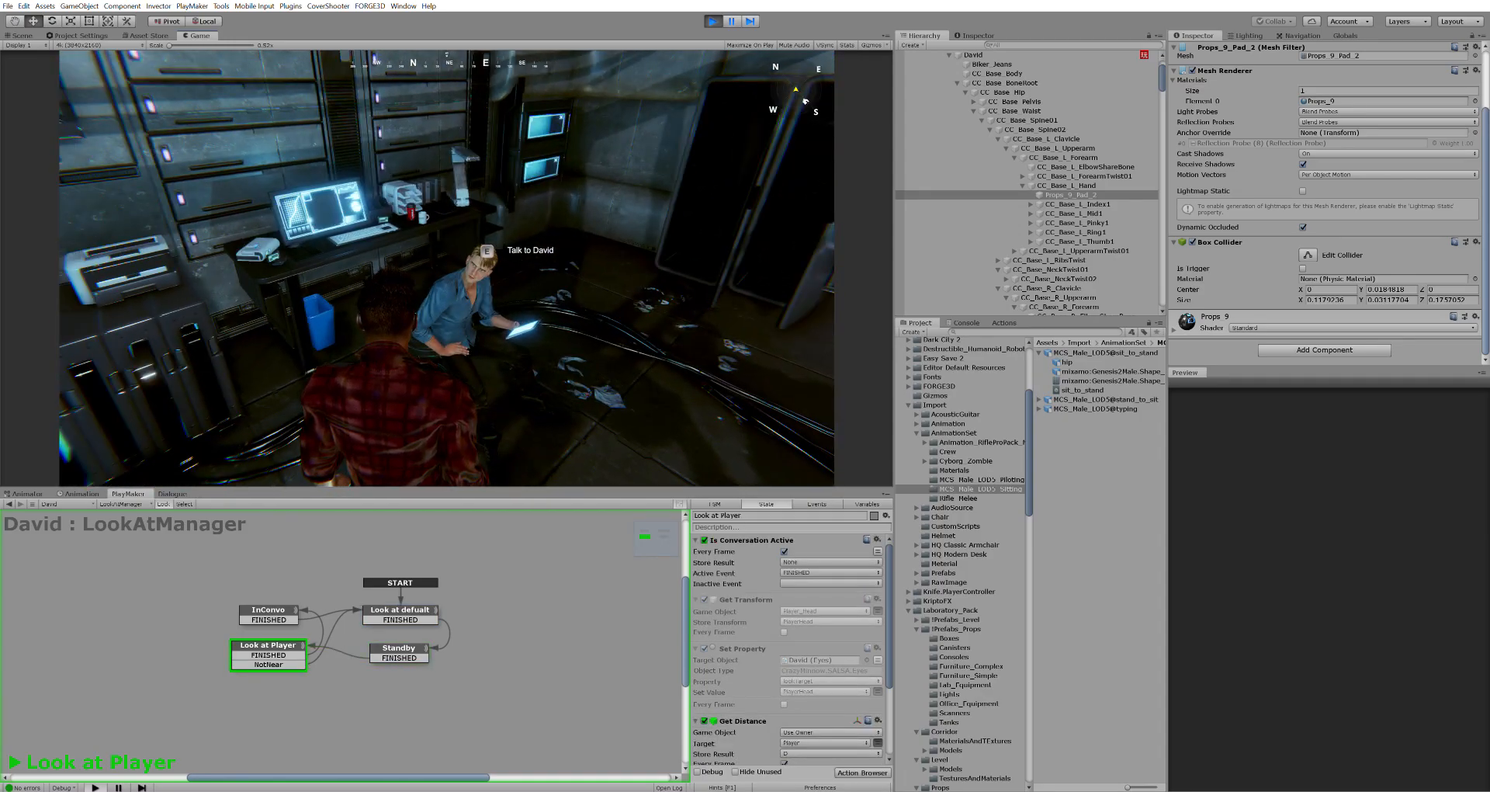
key(e)
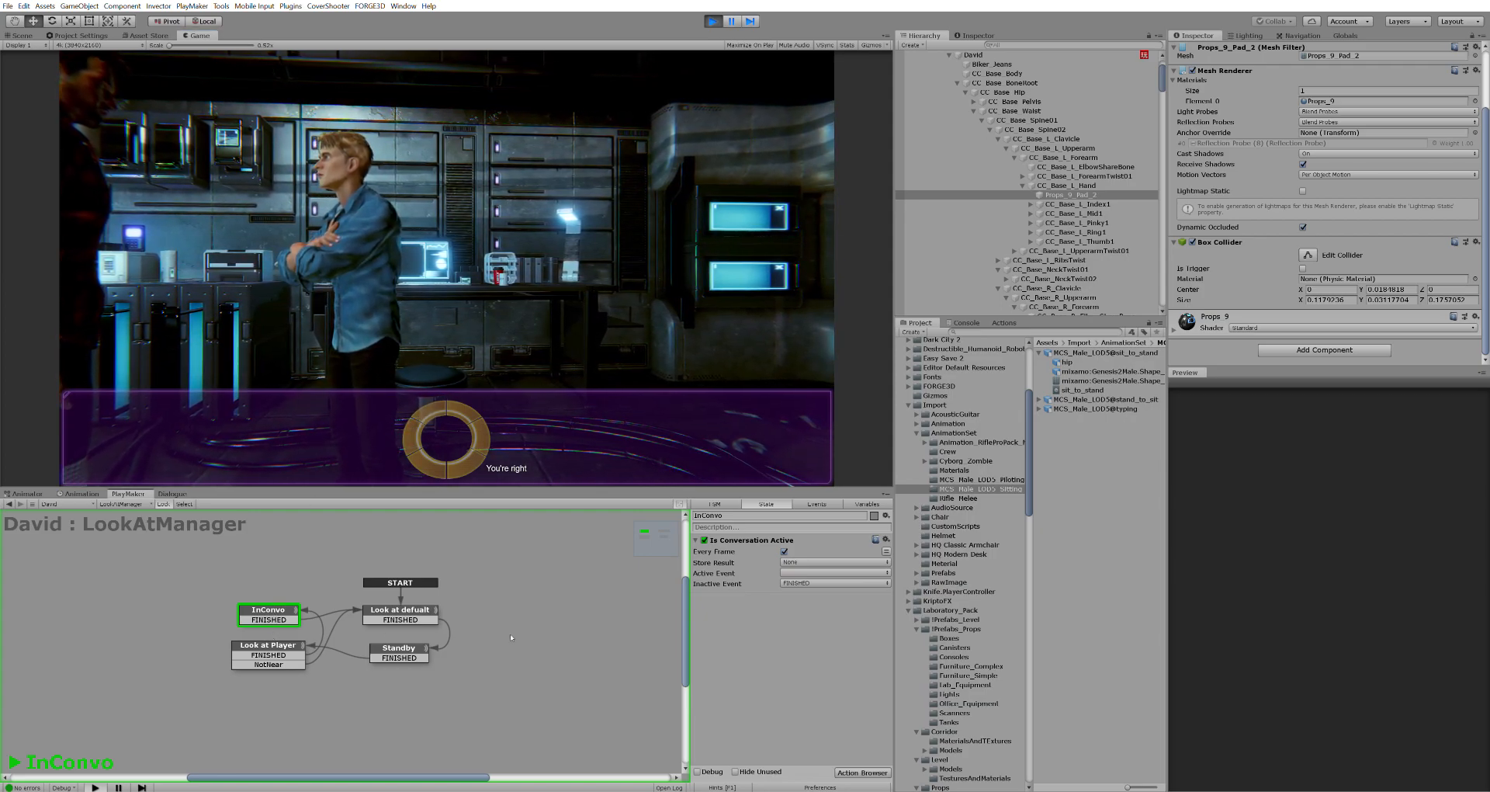
Nudge the InConvo node and inspect Look at defualt while the dialogue with David finishes
drag(293, 607, 302, 605)
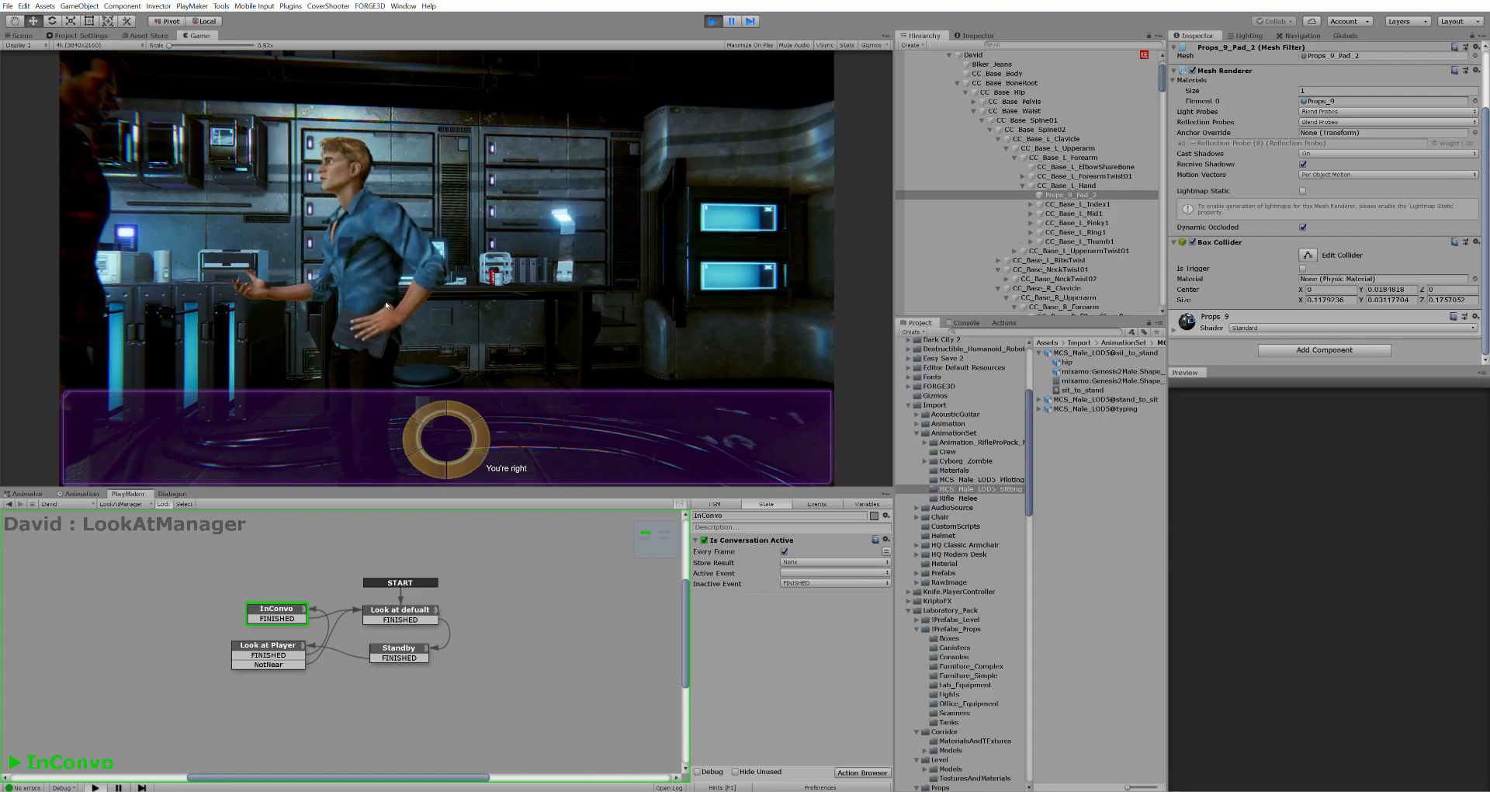
click(387, 606)
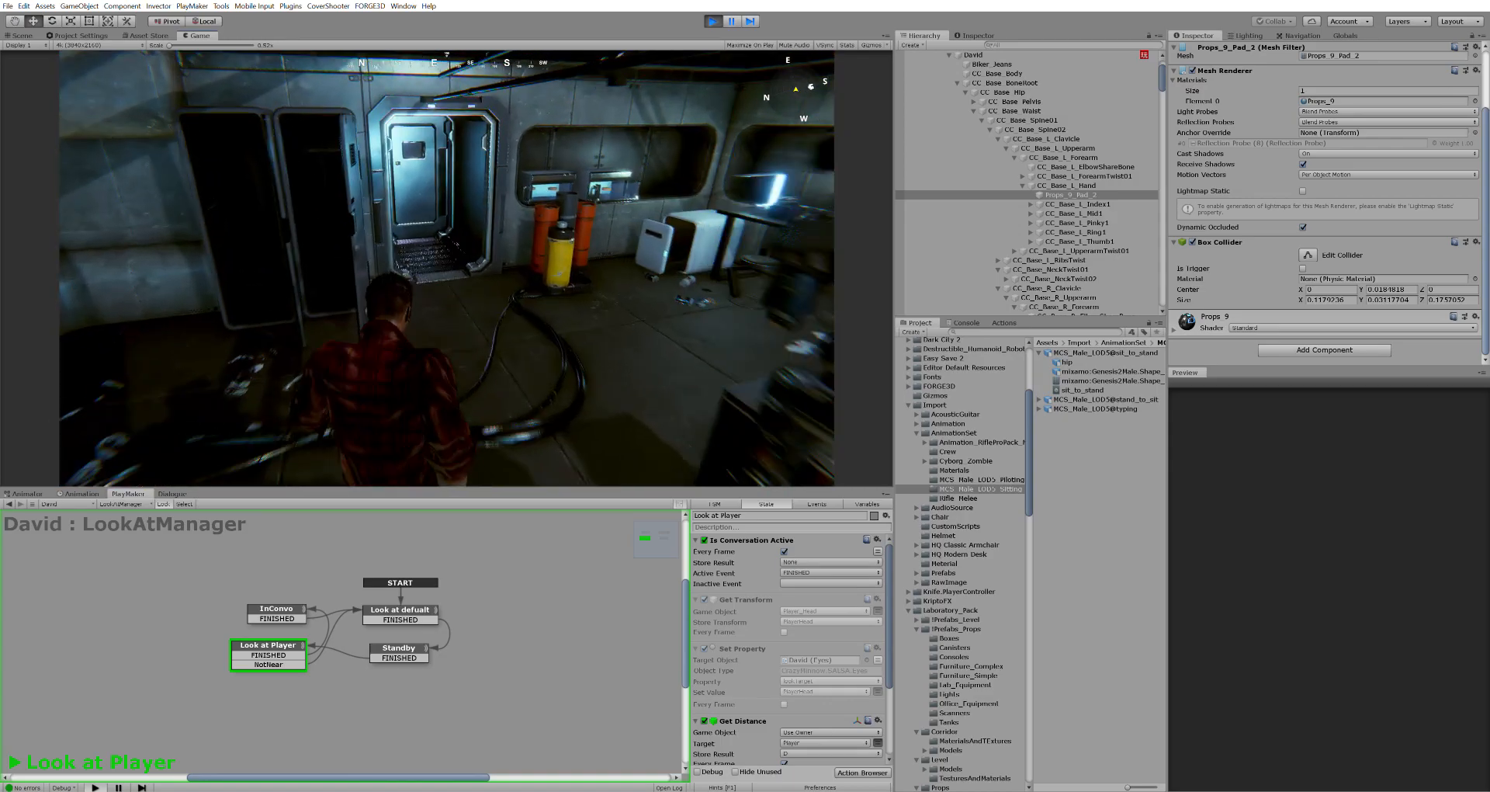
Walk the player from David toward the robots, then open the pause menu's Quit options
key(w)
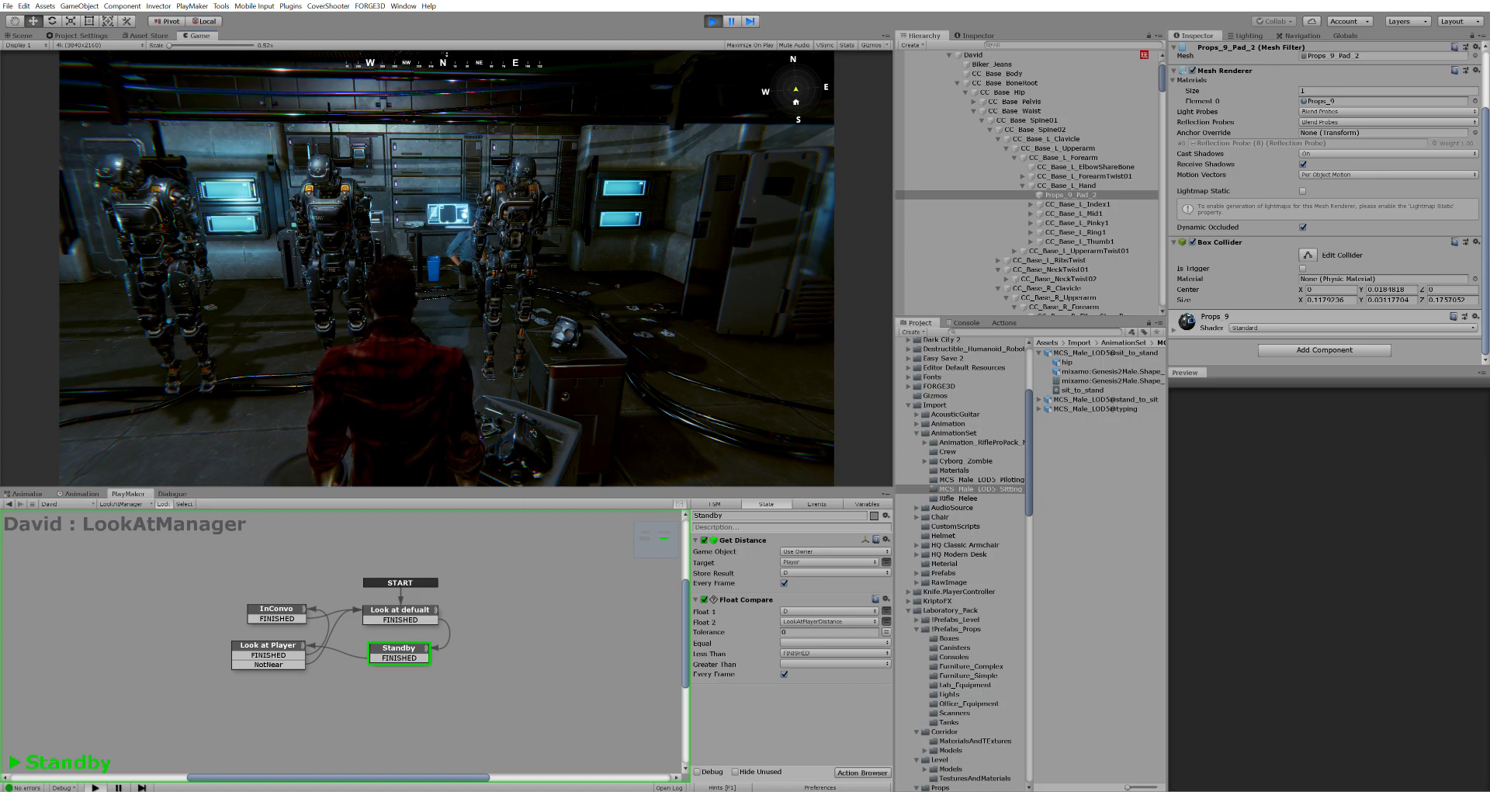
key(w)
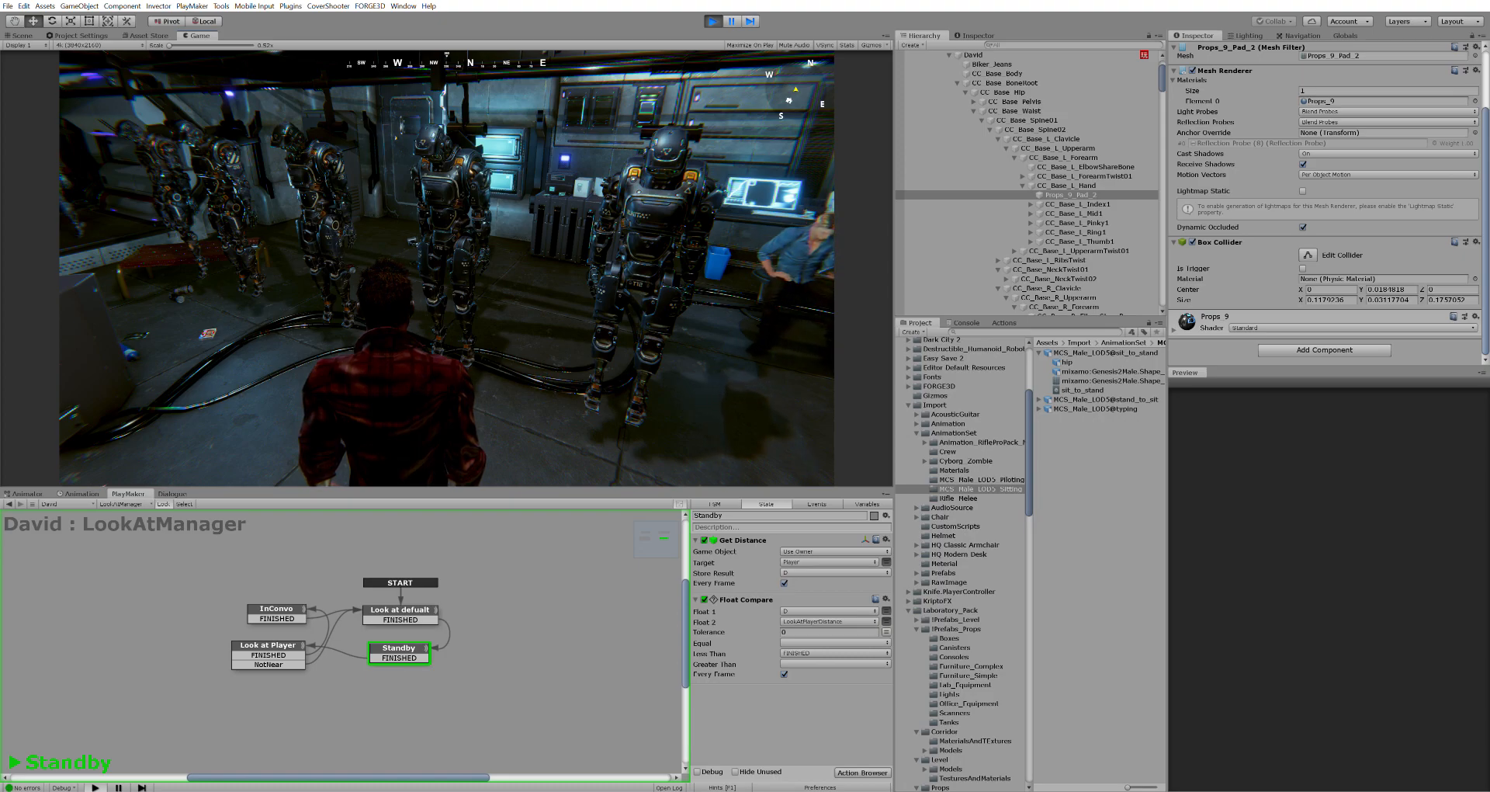
key(Escape)
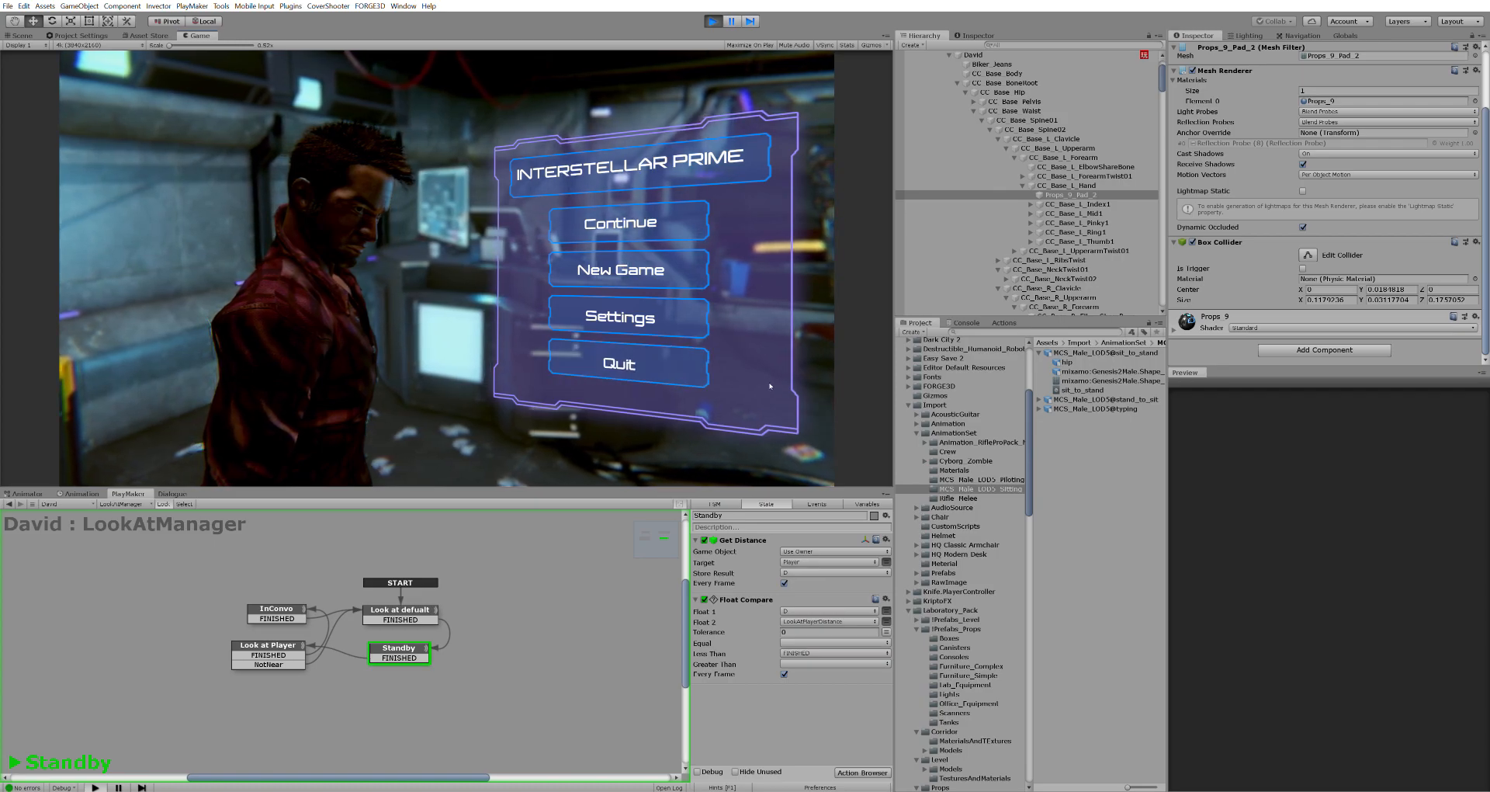
click(625, 366)
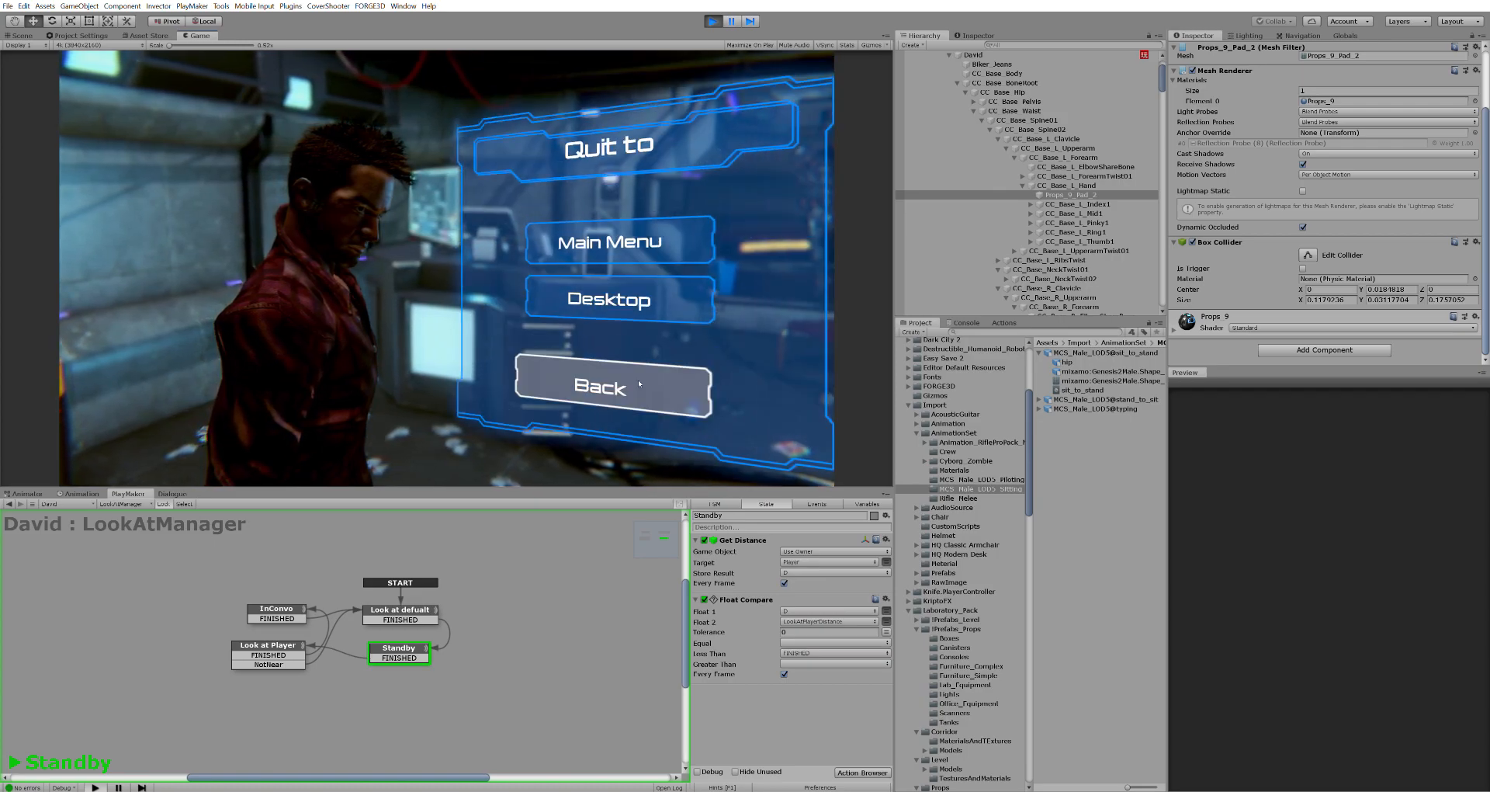